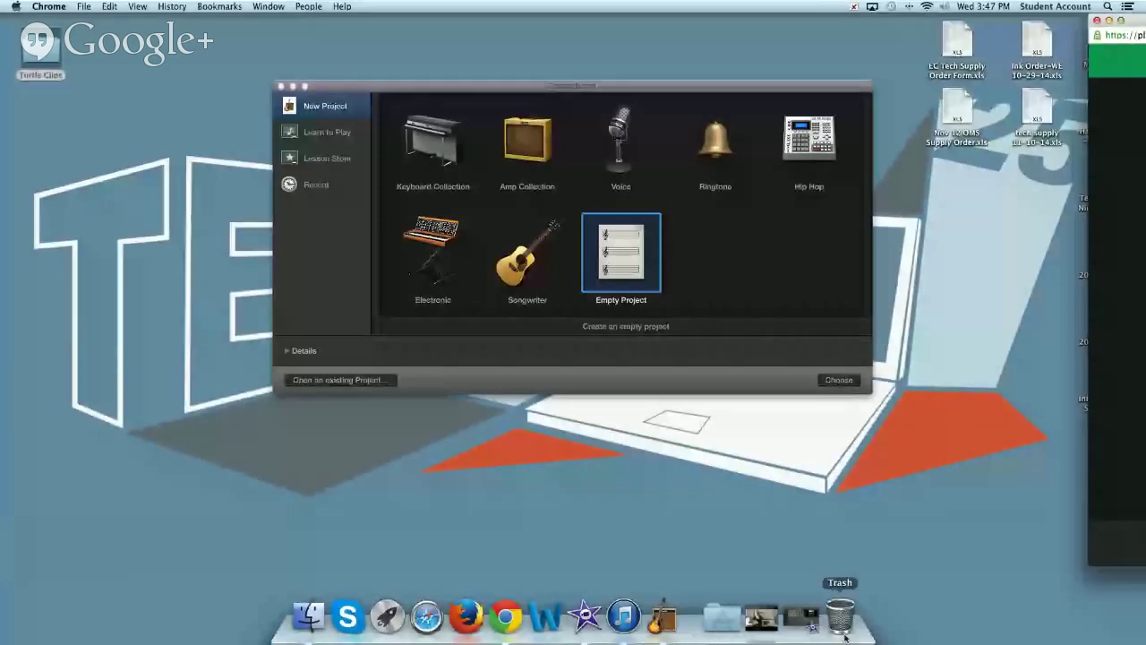
# - Dismiss the GarageBand project chooser, restore the minimized iMovie window, and browse the event clips
pyautogui.click(281, 86)
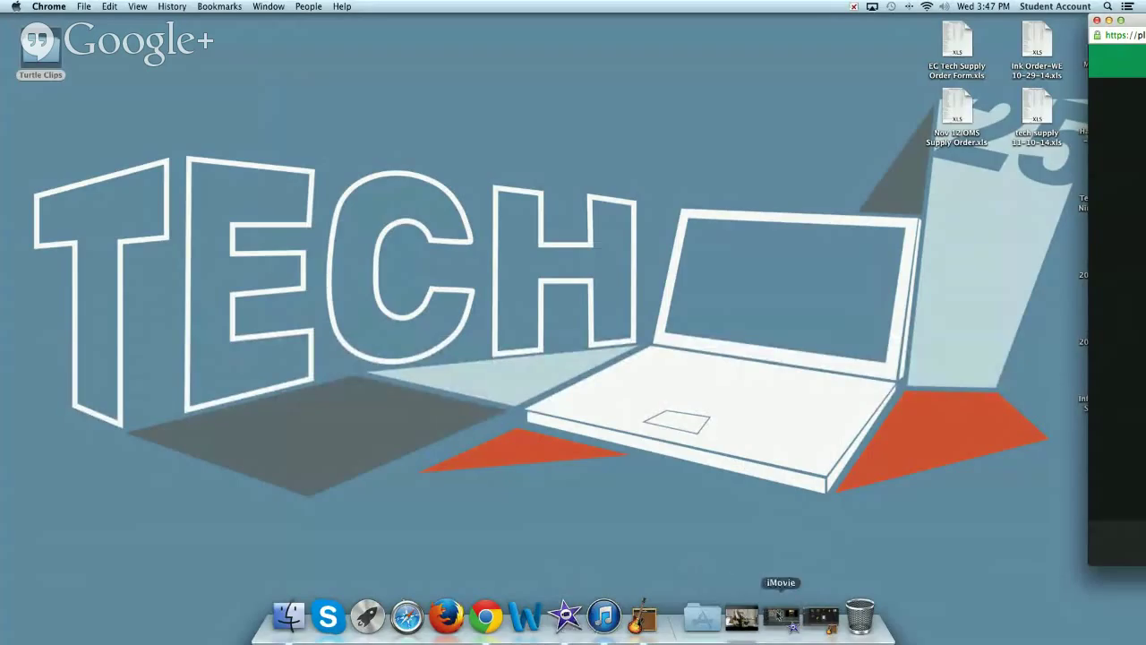
pyautogui.click(781, 617)
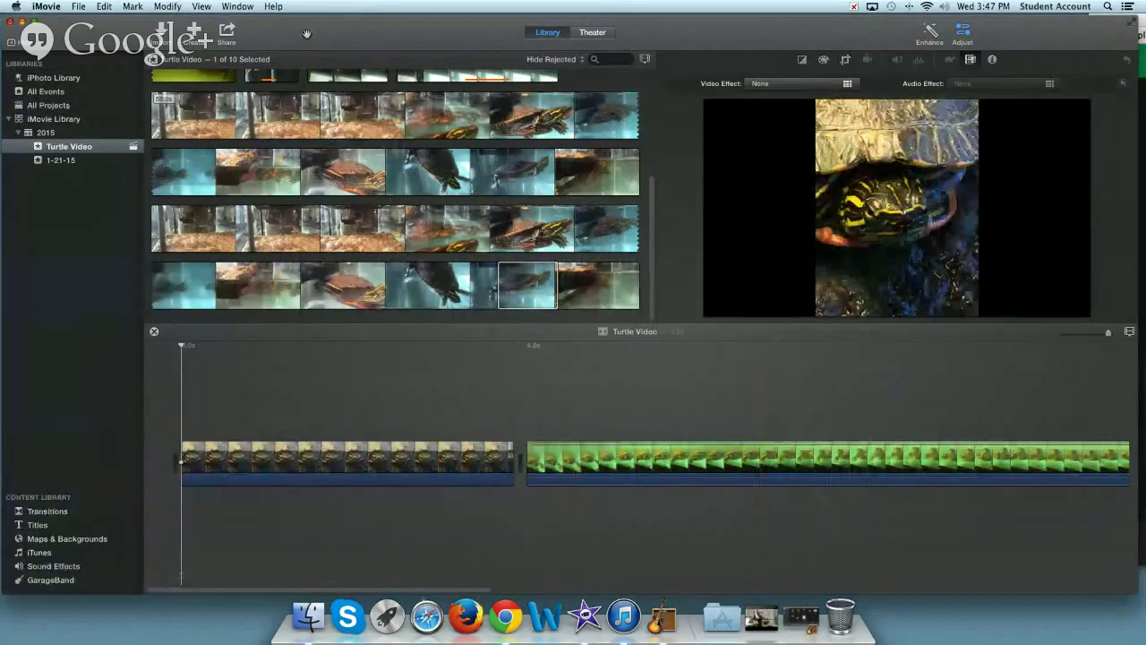
pyautogui.scroll(2, 363, 139)
pyautogui.scroll(5, 364, 139)
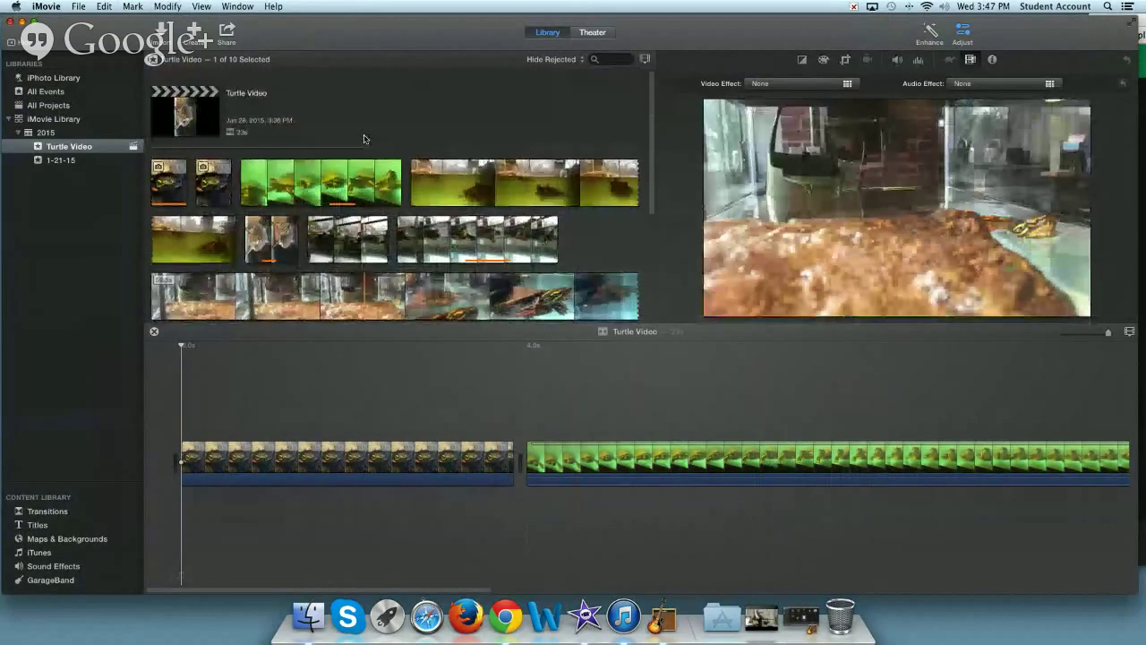
pyautogui.scroll(-5, 364, 139)
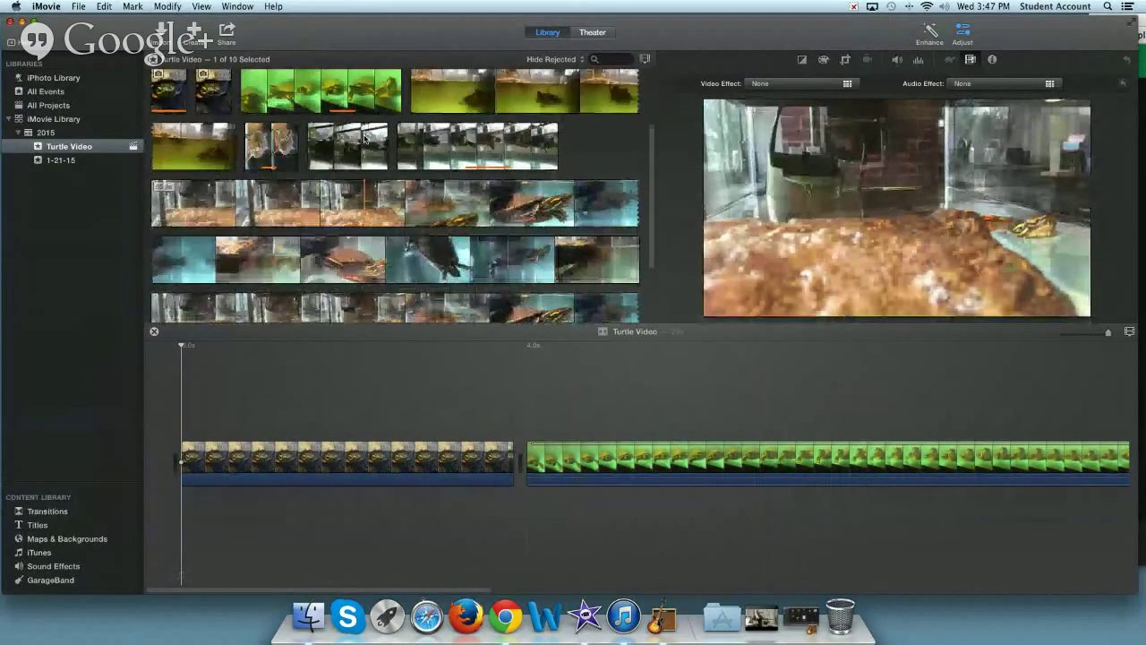
pyautogui.scroll(-4, 364, 137)
pyautogui.scroll(8, 364, 138)
pyautogui.scroll(-8, 364, 139)
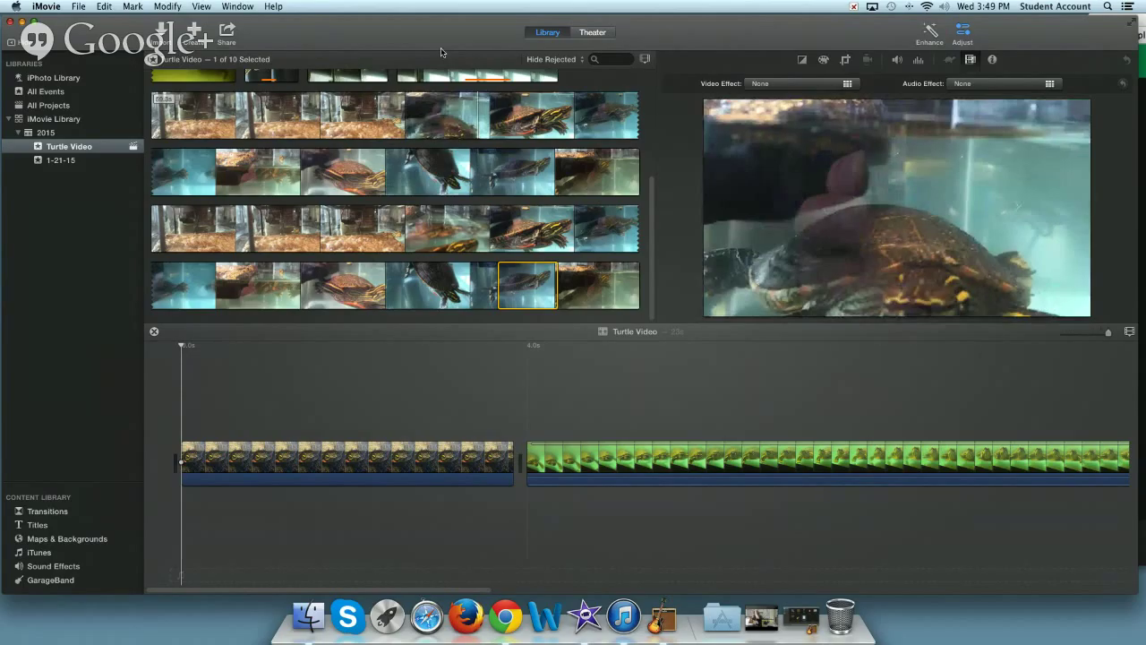
# - Scroll through the ten turtle event clips in the event browser
pyautogui.scroll(2, 249, 197)
pyautogui.scroll(-2, 249, 197)
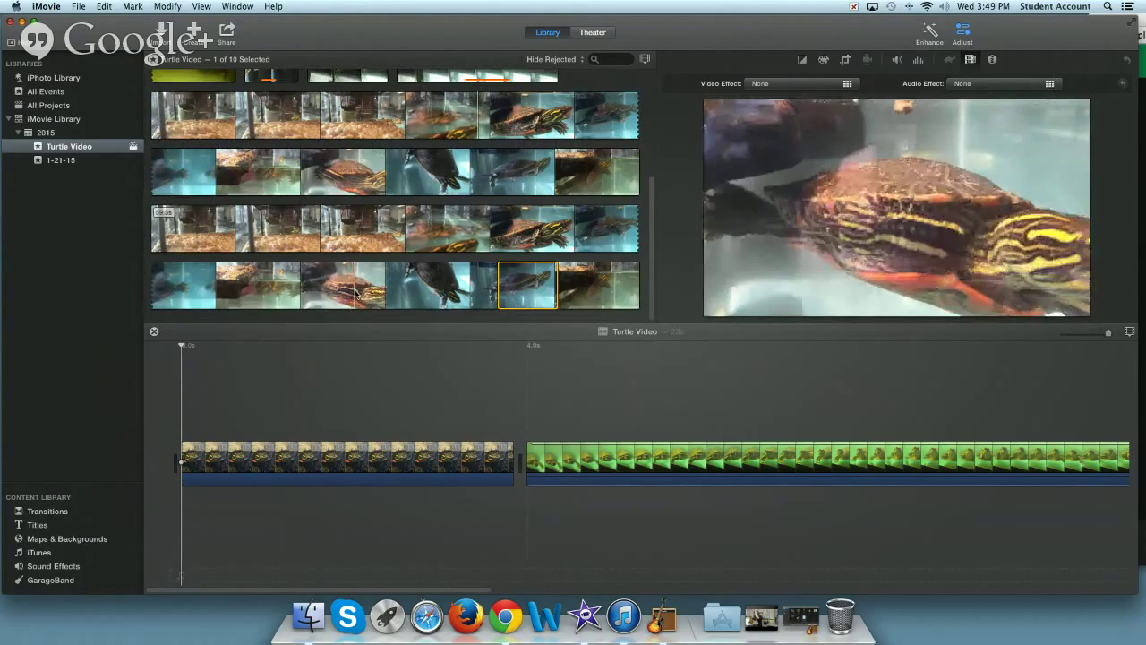
pyautogui.scroll(3, 345, 240)
pyautogui.scroll(5, 345, 240)
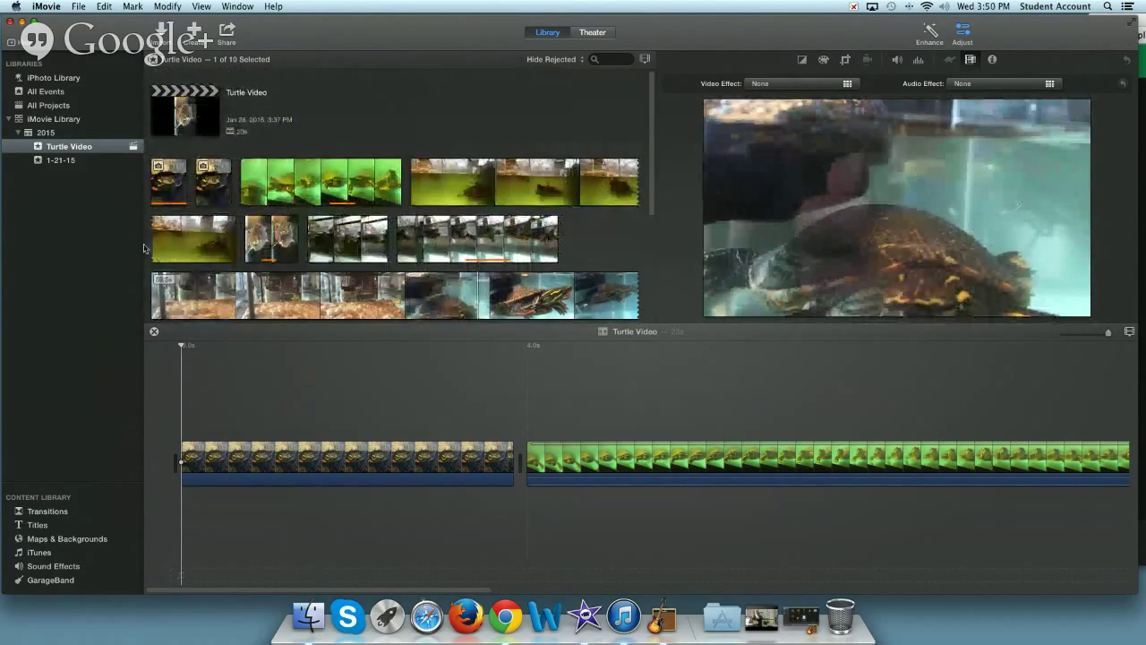
pyautogui.scroll(1, 352, 254)
pyautogui.scroll(-5, 352, 254)
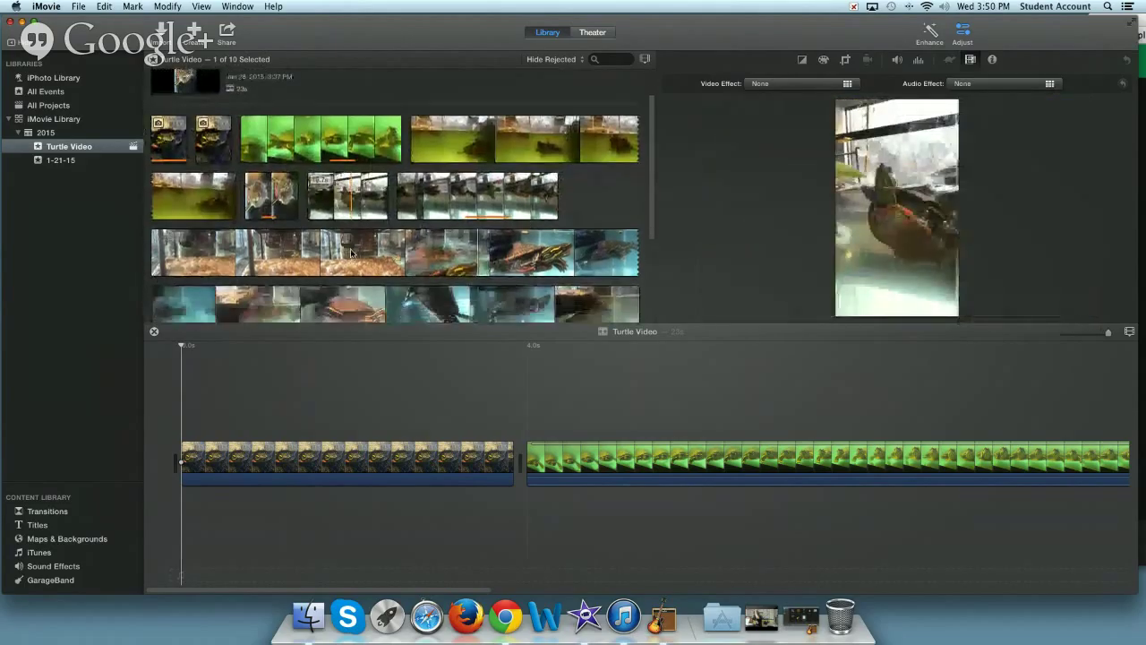
pyautogui.scroll(-3, 349, 254)
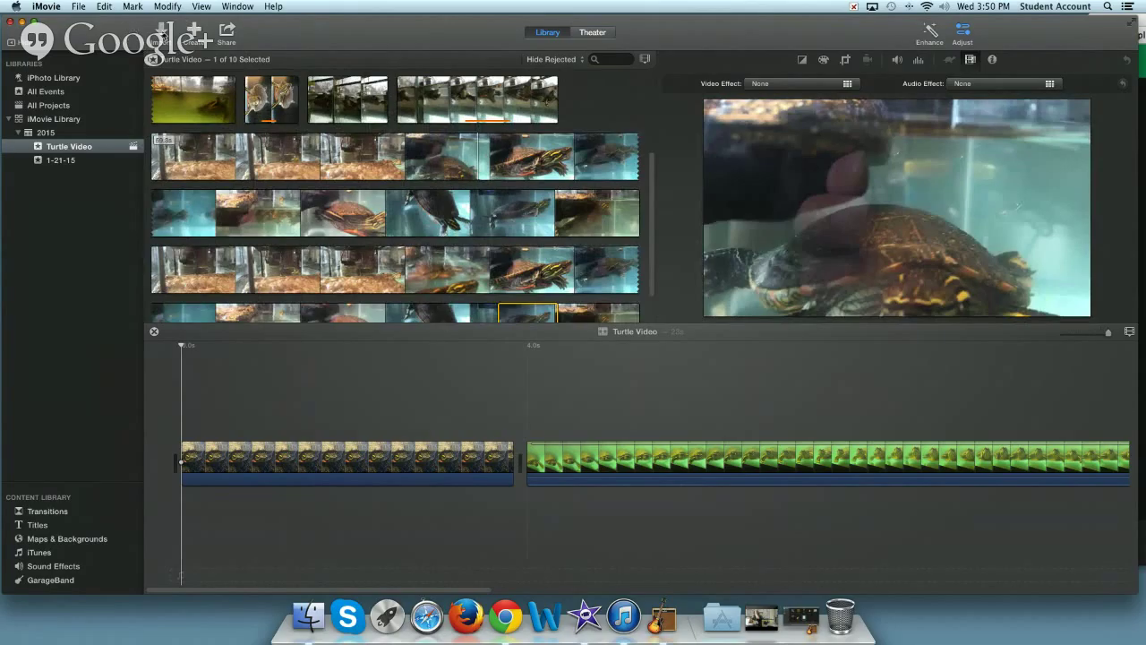
# - Open the Import window and browse the student home folder to the Desktop files
pyautogui.click(163, 36)
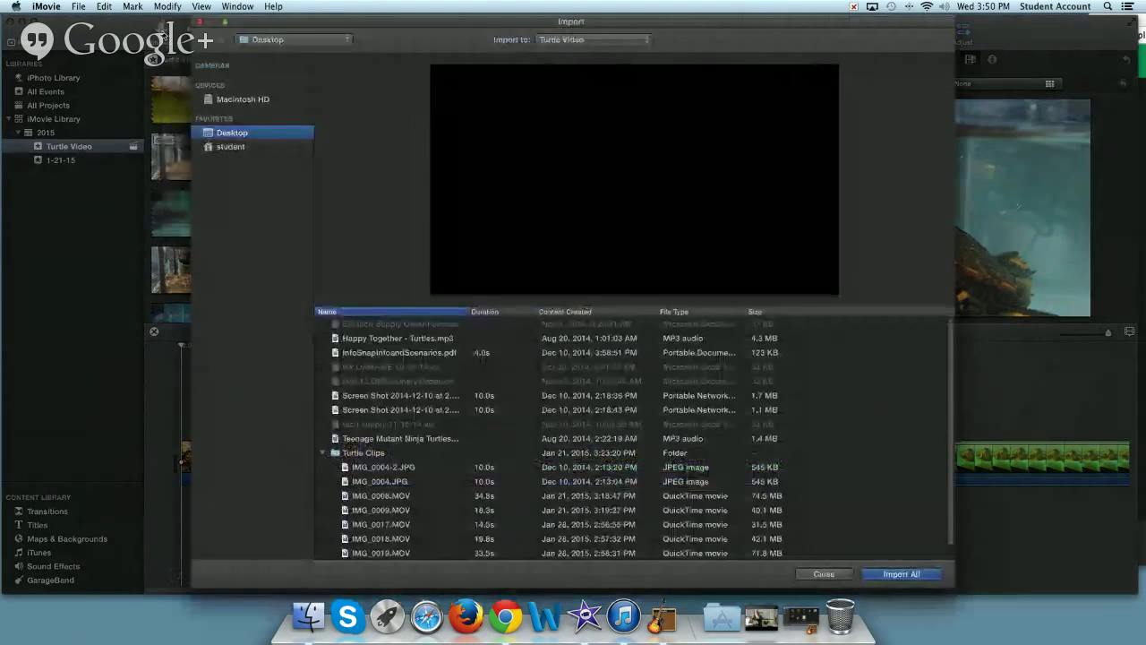
pyautogui.click(230, 148)
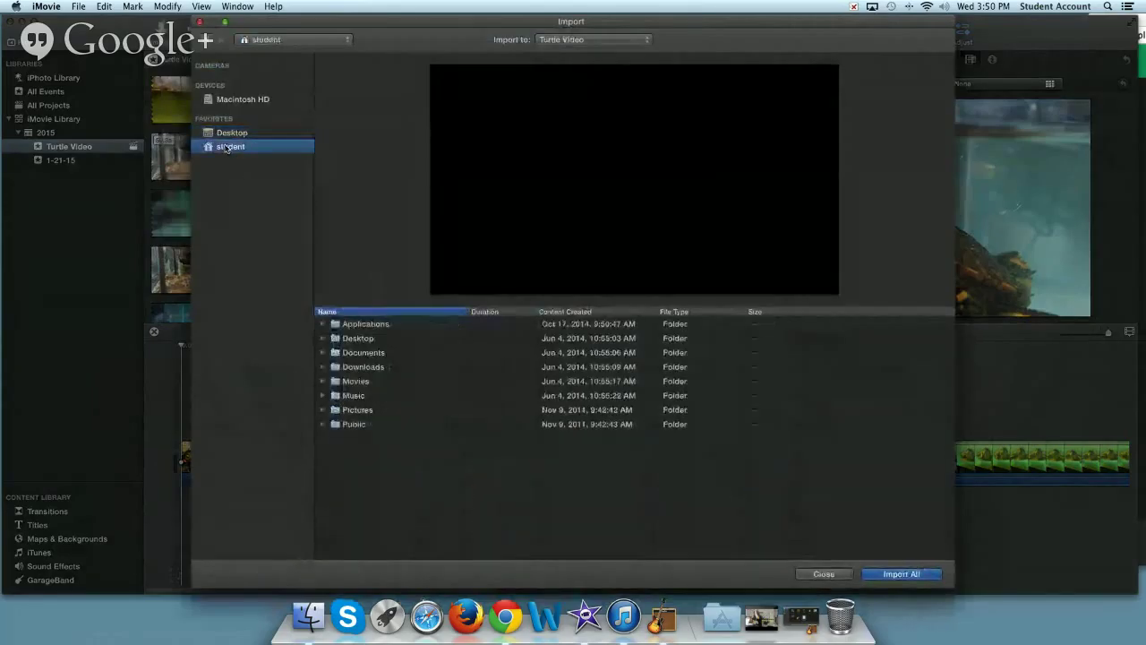
pyautogui.click(228, 133)
pyautogui.click(225, 145)
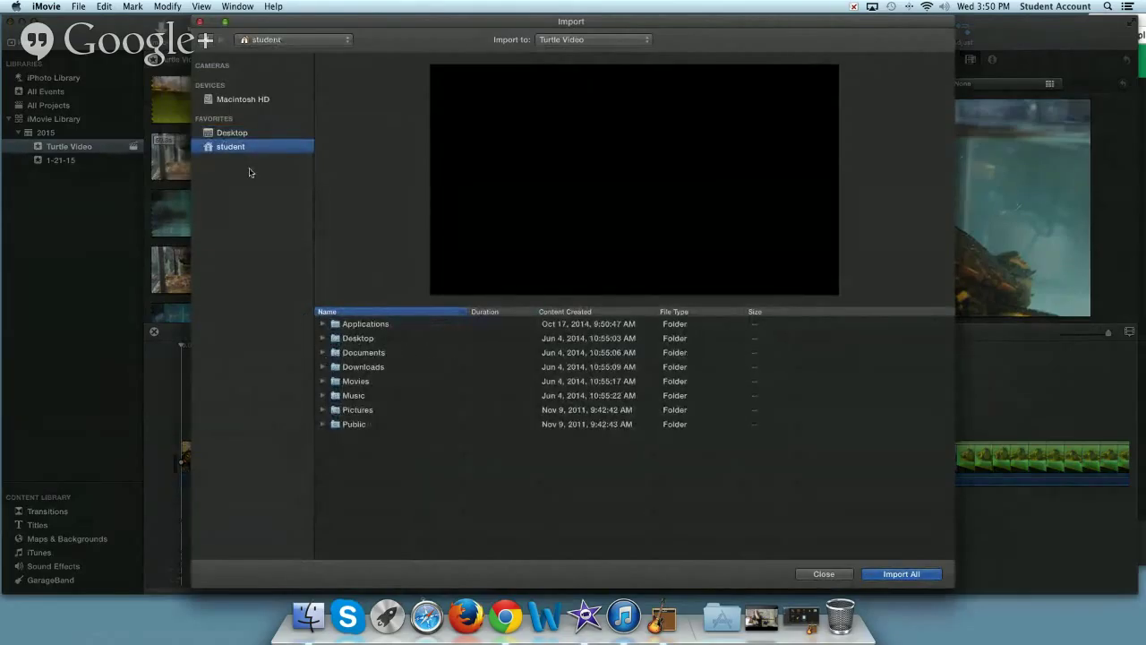
pyautogui.click(217, 135)
pyautogui.scroll(-1, 393, 445)
pyautogui.scroll(-1, 491, 503)
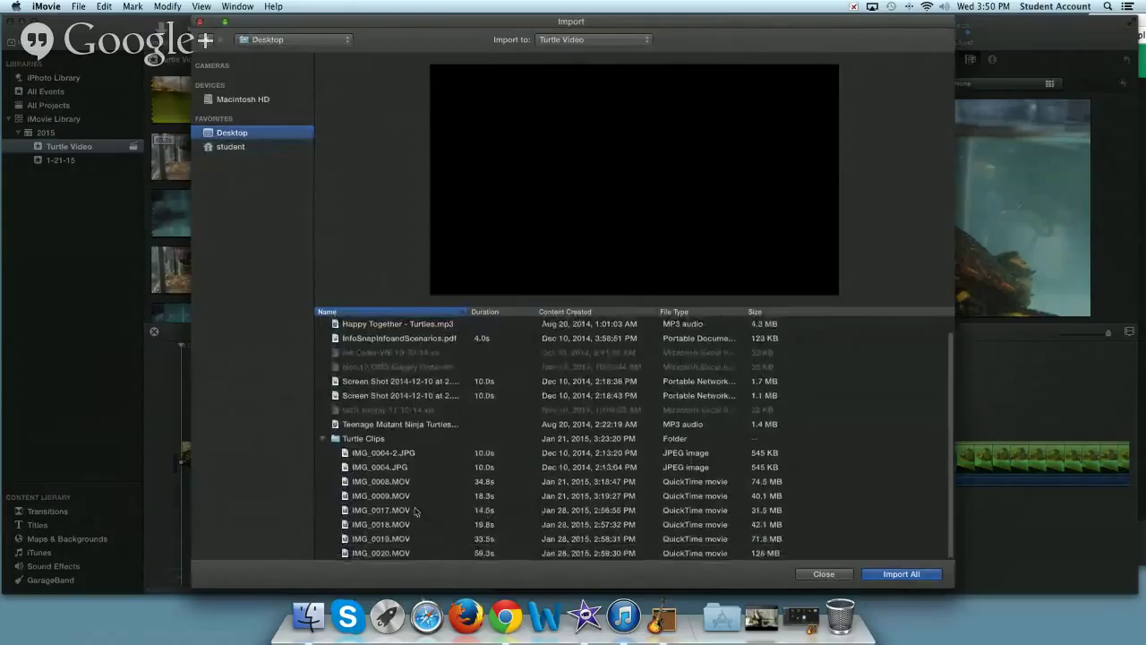
# - Select IMG_0017.MOV through IMG_0020.MOV, then close the import window without importing
pyautogui.click(378, 510)
pyautogui.keyDown('shift'); pyautogui.click(389, 552); pyautogui.keyUp('shift')
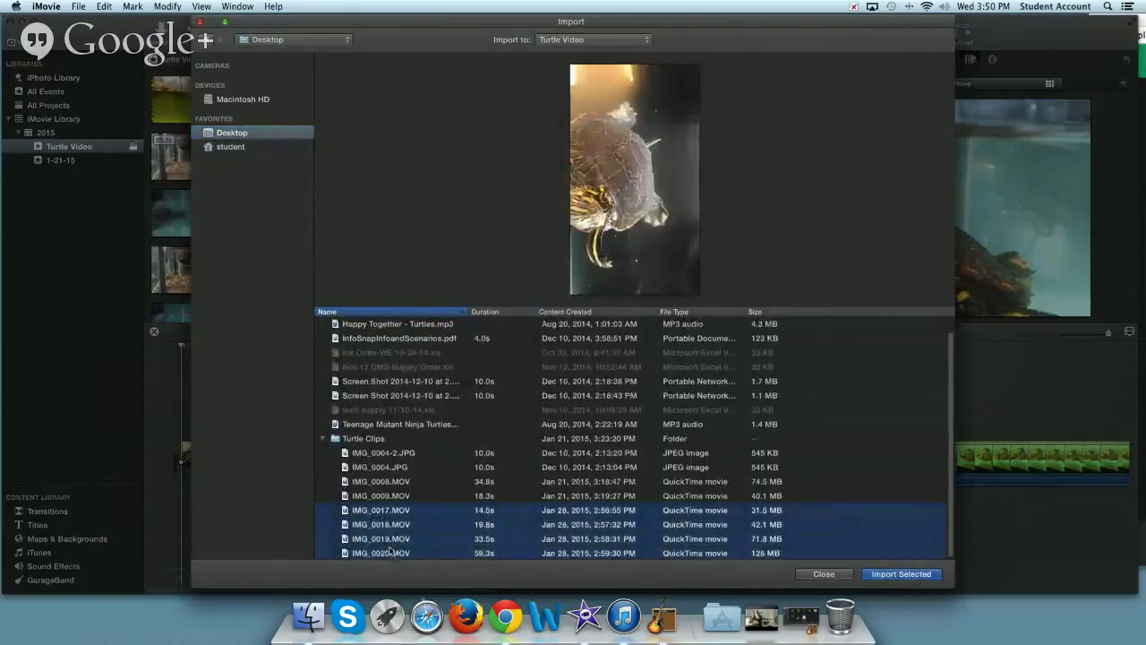
pyautogui.click(820, 573)
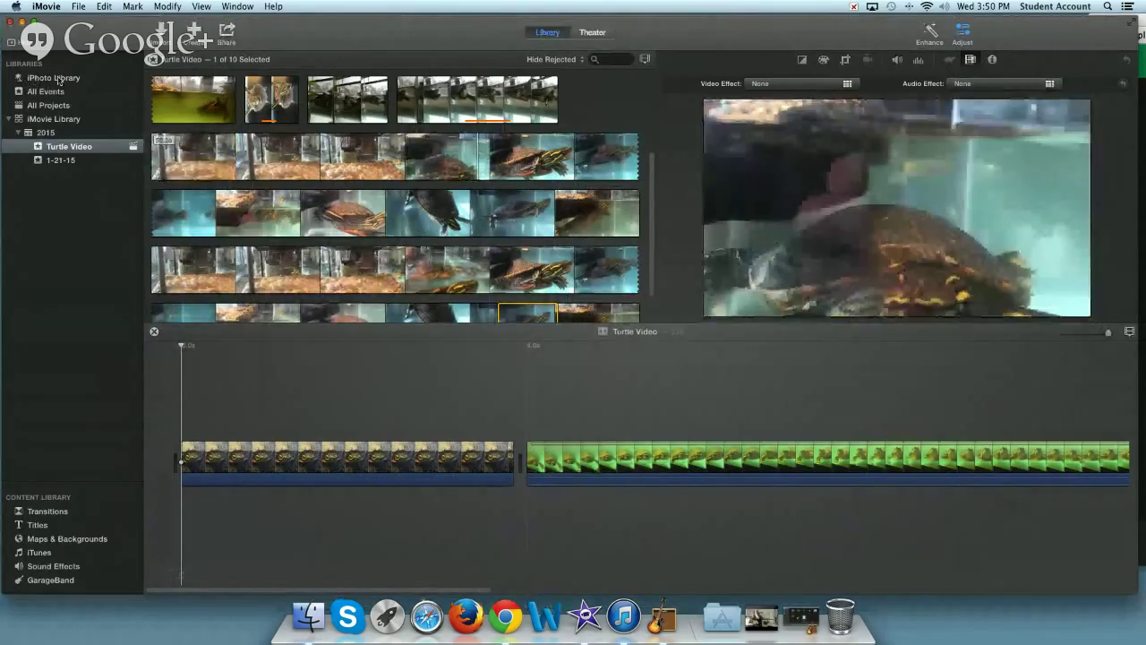
# - Drag the third iPhoto Library clip (33.5 s) between the two Turtle Video timeline clips
pyautogui.click(61, 78)
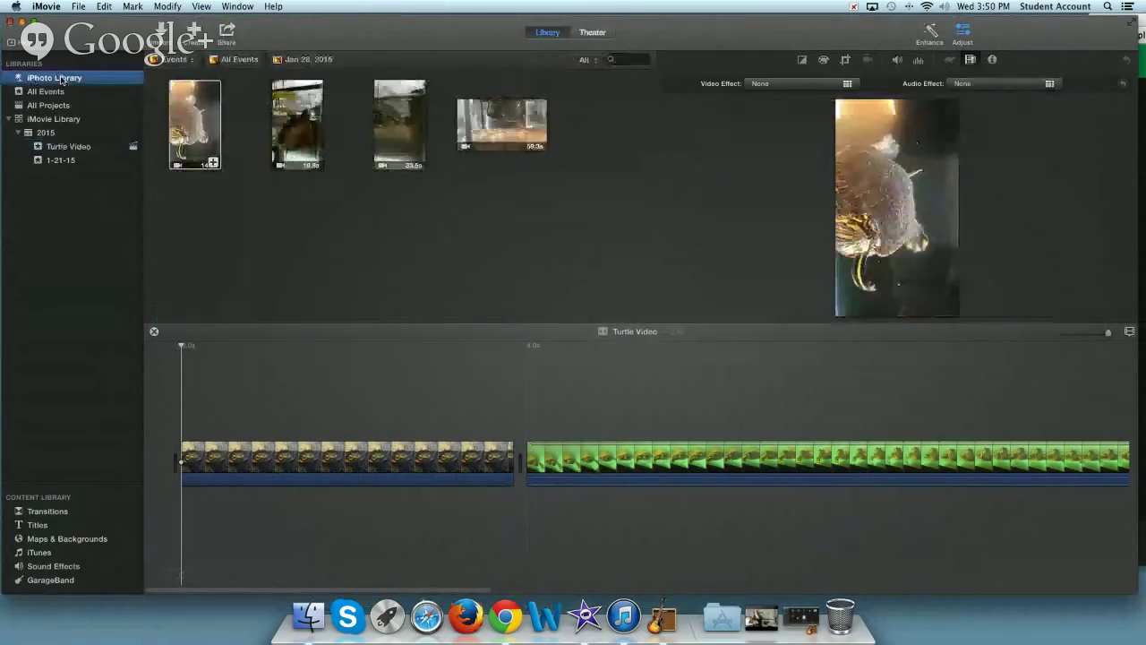
pyautogui.click(195, 121)
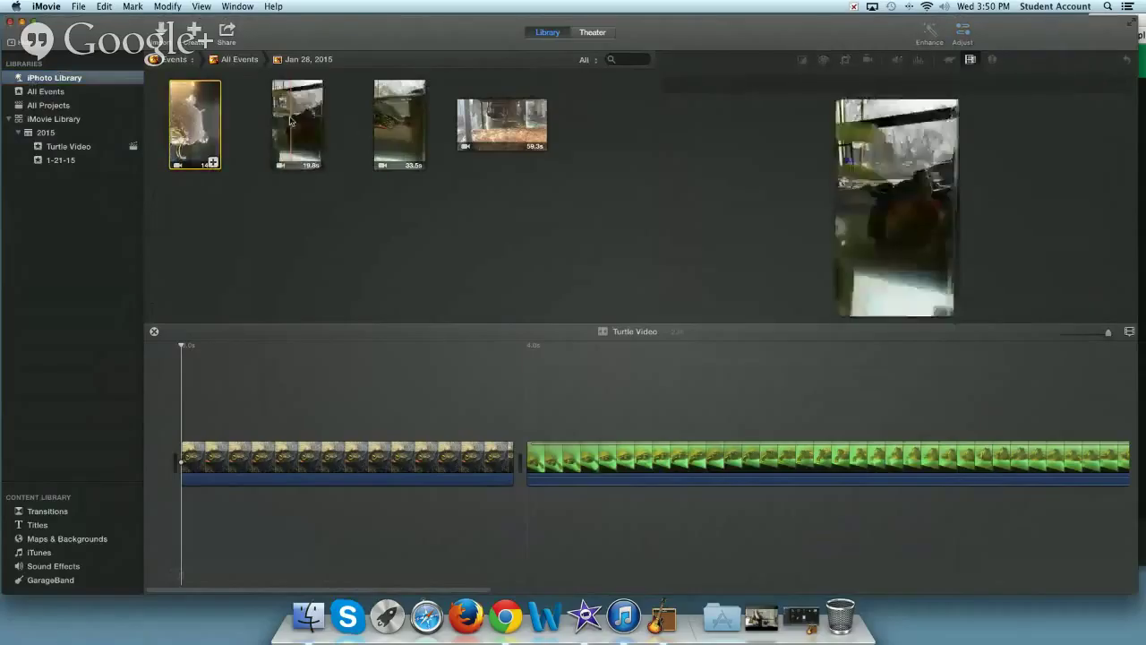
pyautogui.click(384, 129)
pyautogui.click(386, 122)
pyautogui.moveTo(386, 118); pyautogui.dragTo(520, 454)
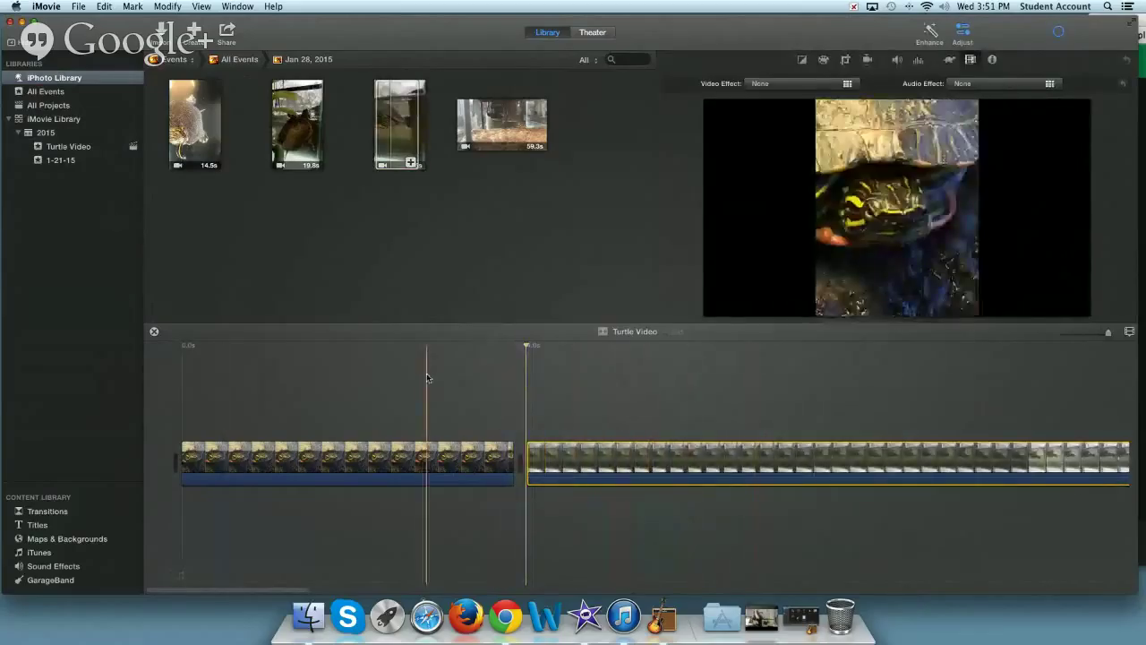
# - Zoom into the timeline with Command-= and select the inserted turtle tank clip
pyautogui.hscroll(5, 545, 398)
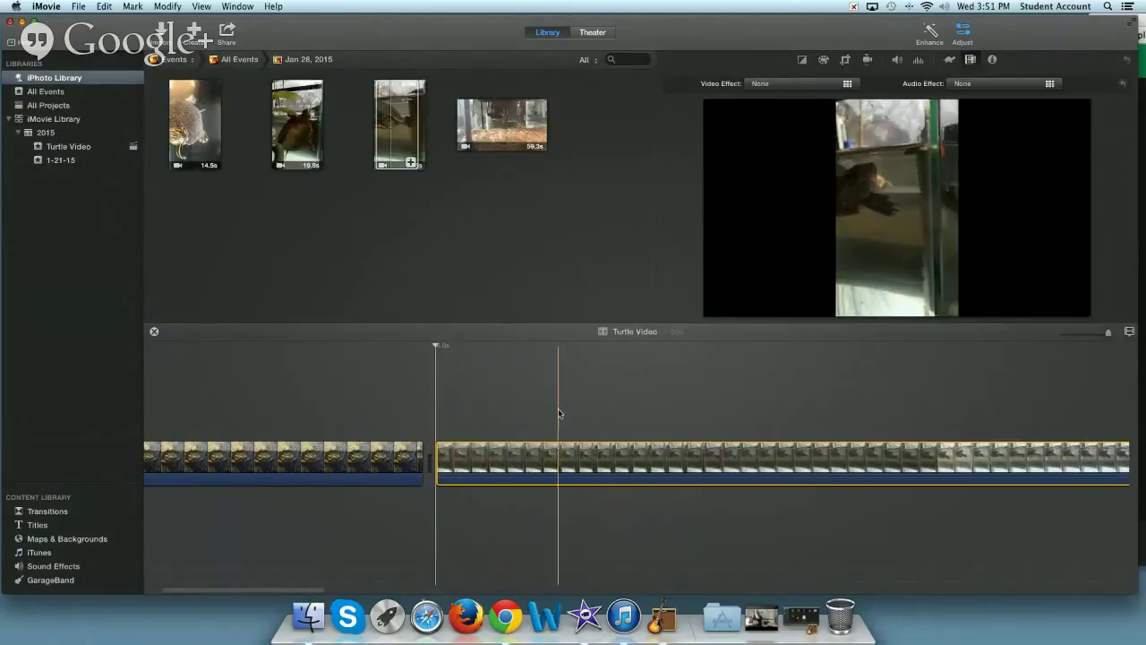
pyautogui.press('super+equal')
pyautogui.hscroll(5, 558, 408)
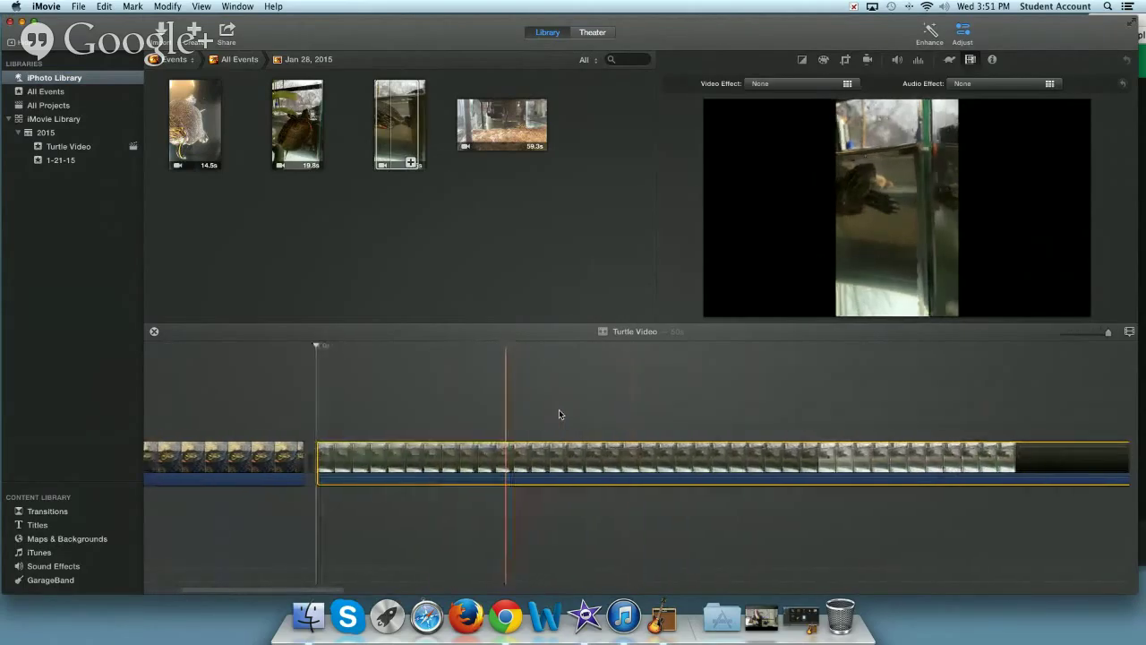
pyautogui.hscroll(5, 559, 414)
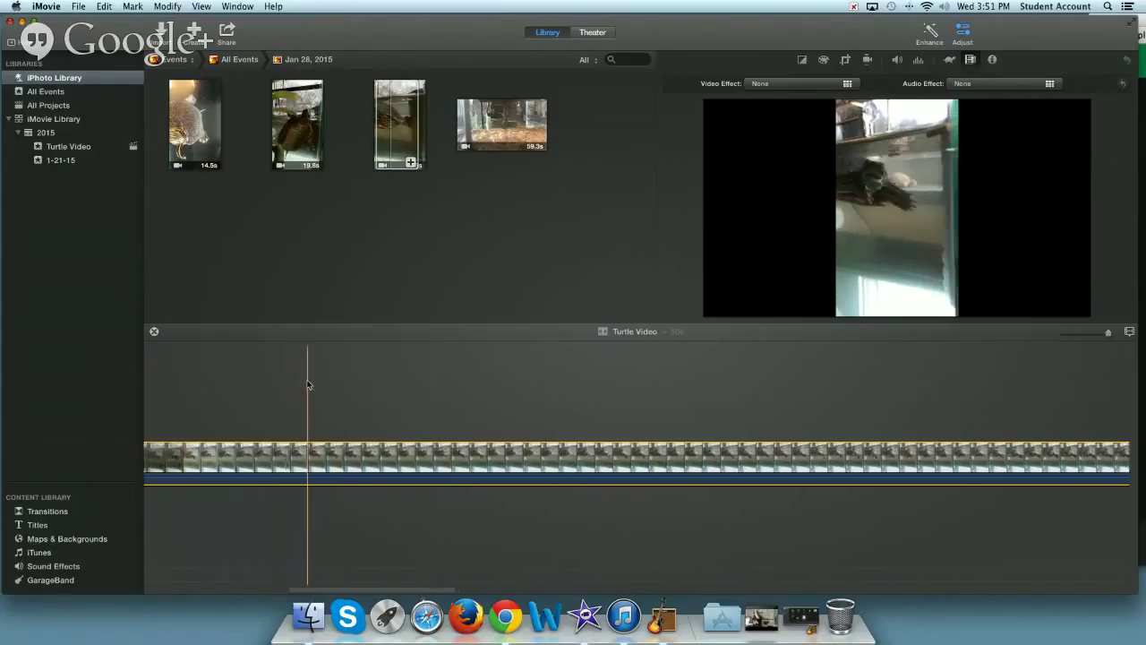
pyautogui.hscroll(-10, 310, 384)
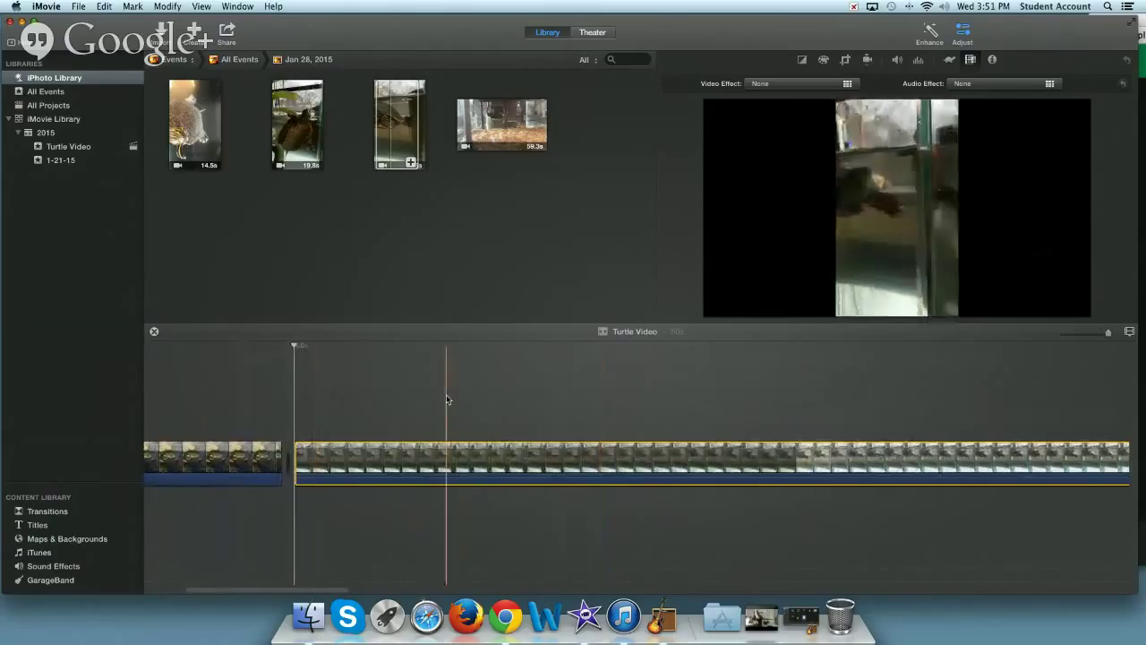
pyautogui.click(440, 449)
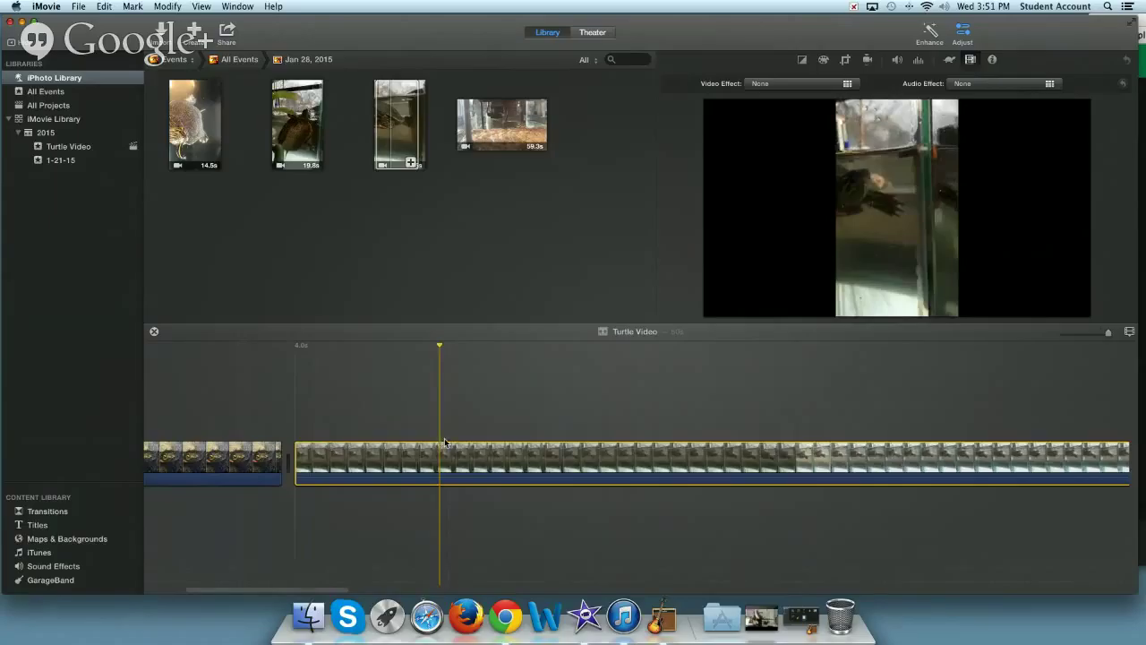
pyautogui.click(310, 369)
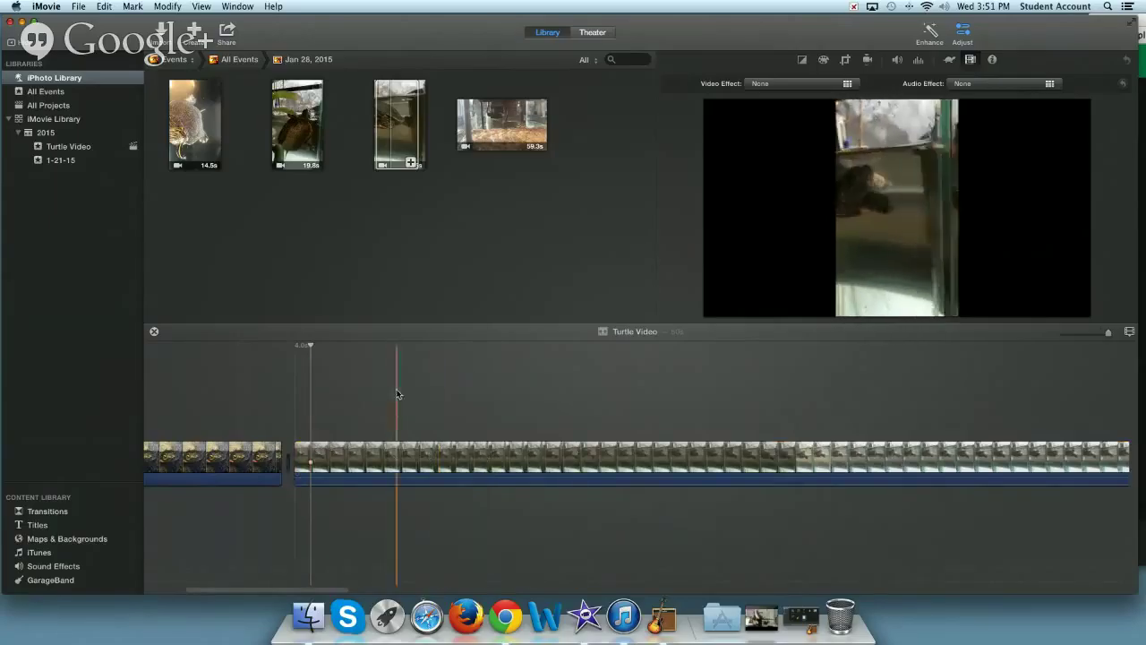
pyautogui.click(414, 452)
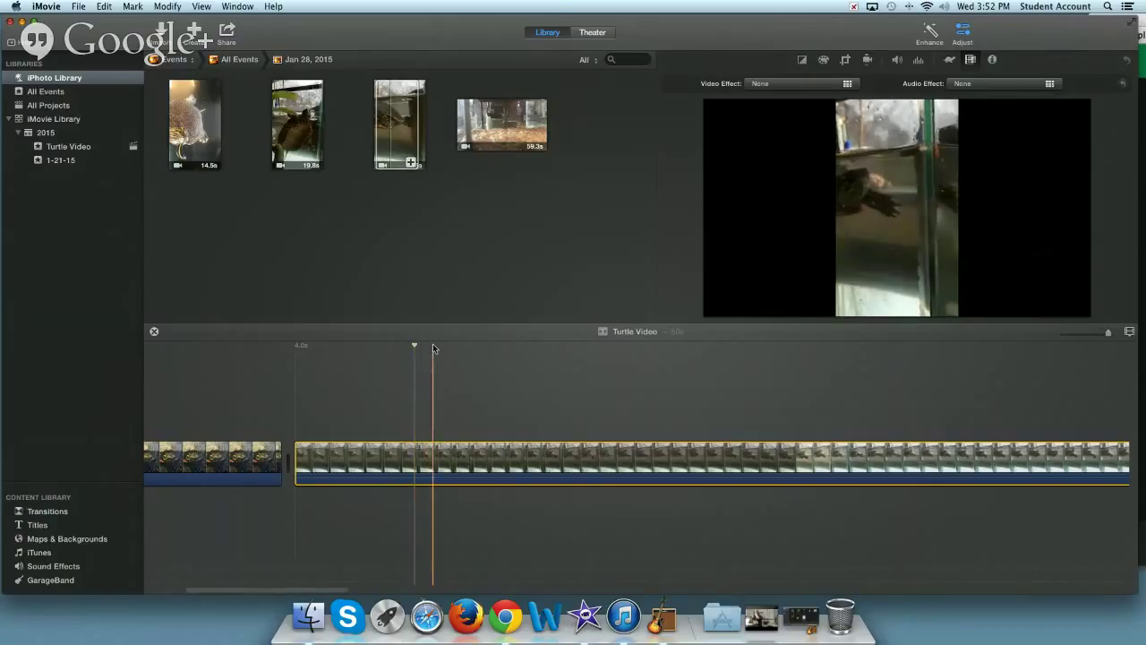
# - Set the tank clip to Crop to Fill and reframe the crop area over the turtle
pyautogui.click(962, 32)
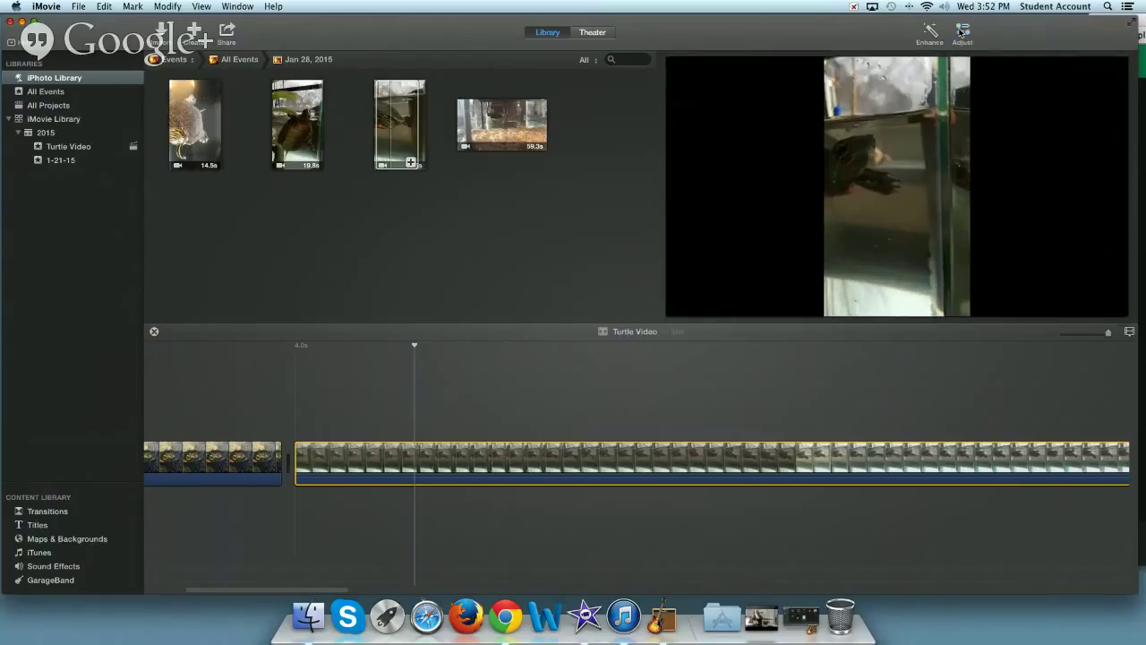
pyautogui.click(961, 32)
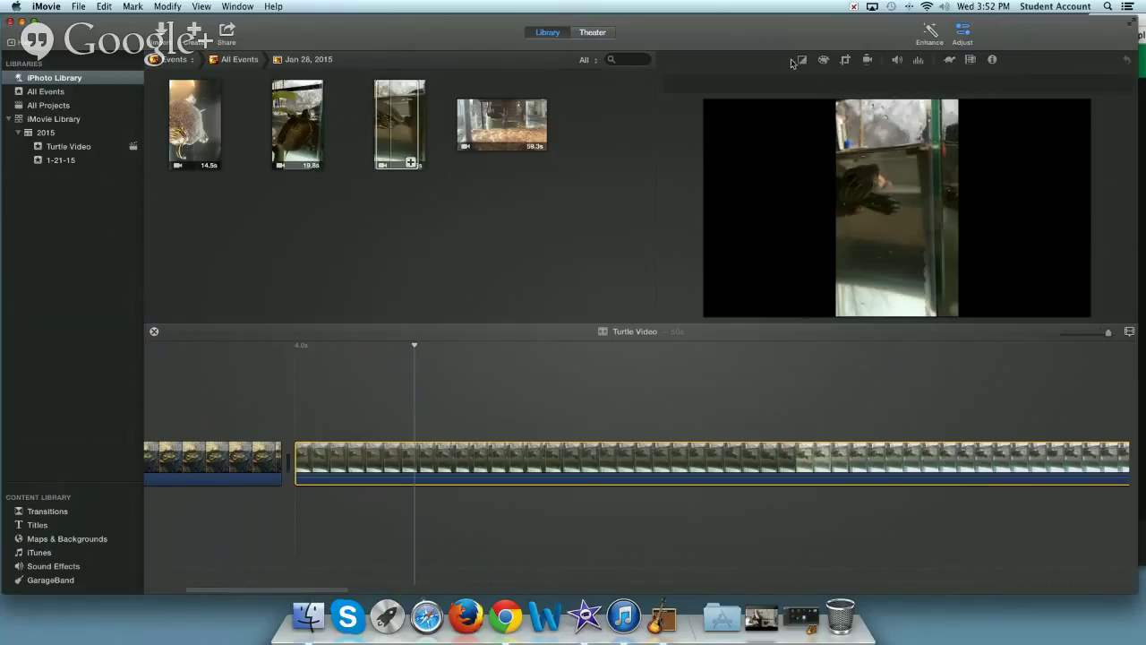
pyautogui.click(846, 60)
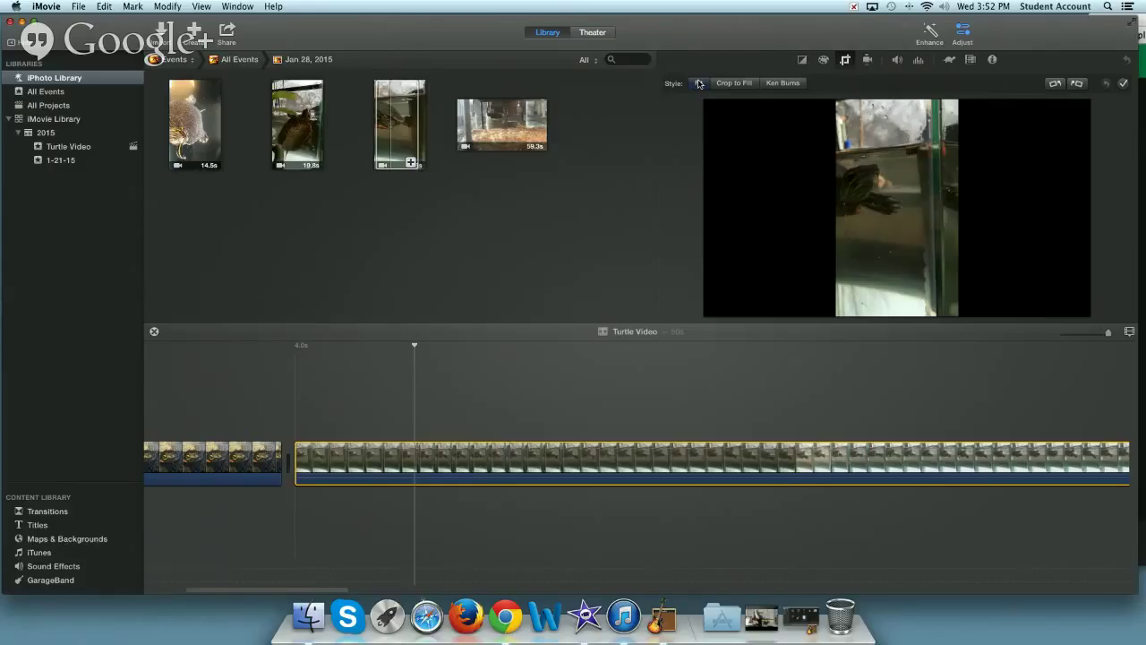
pyautogui.click(700, 83)
pyautogui.click(726, 83)
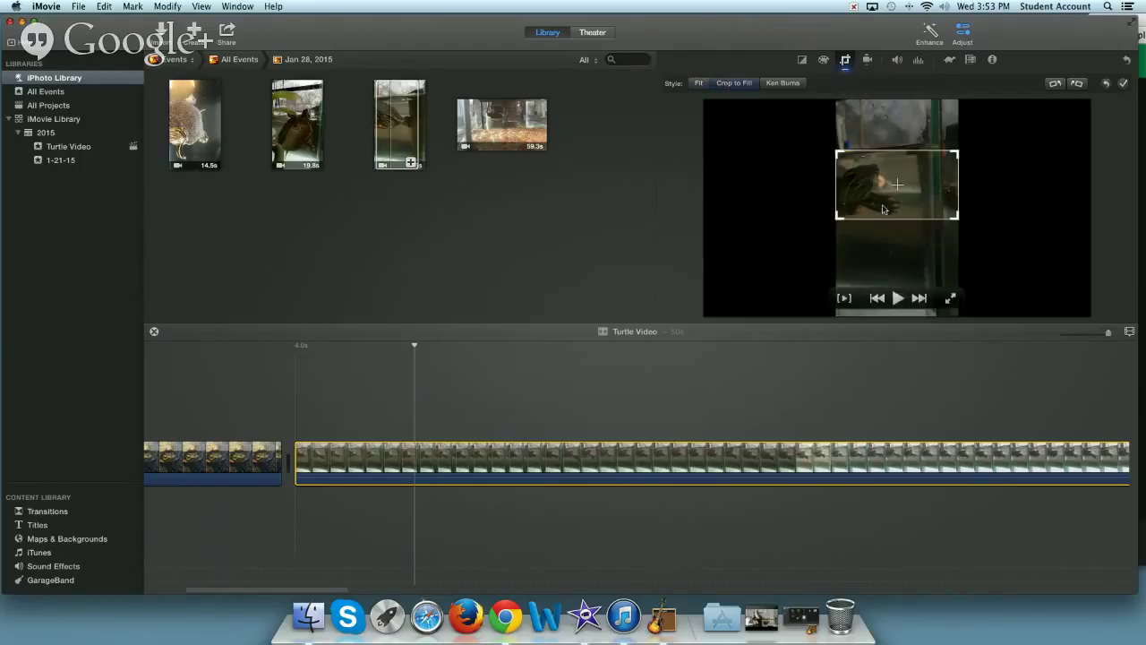
pyautogui.moveTo(866, 184); pyautogui.dragTo(876, 192)
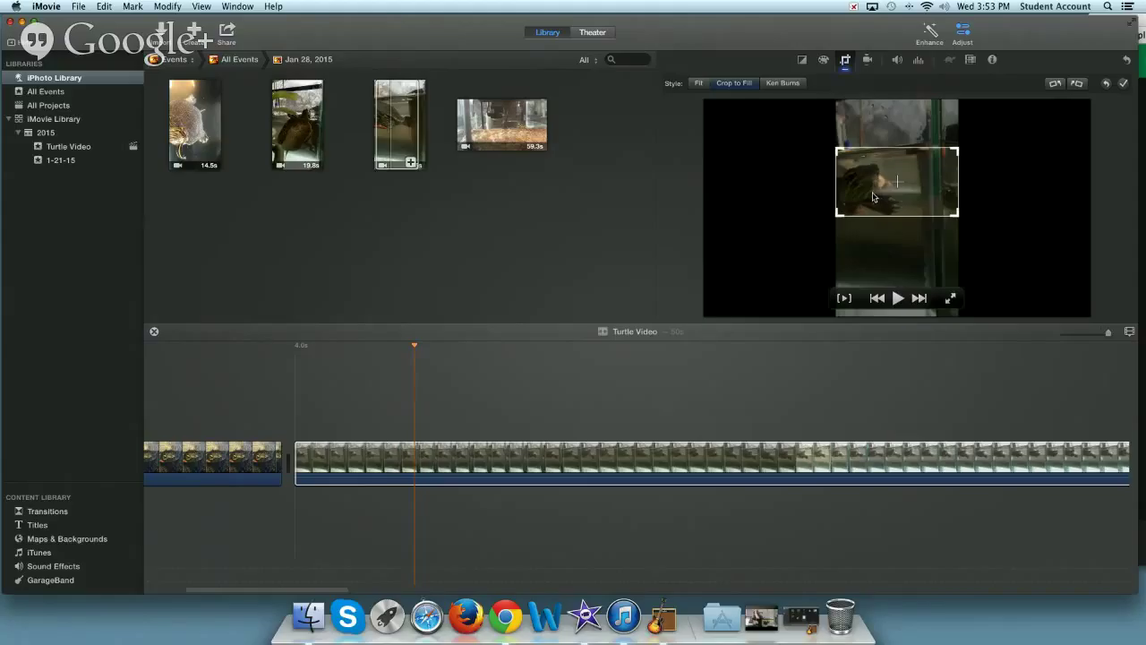
pyautogui.moveTo(876, 193); pyautogui.dragTo(875, 190)
pyautogui.moveTo(860, 179); pyautogui.dragTo(858, 170)
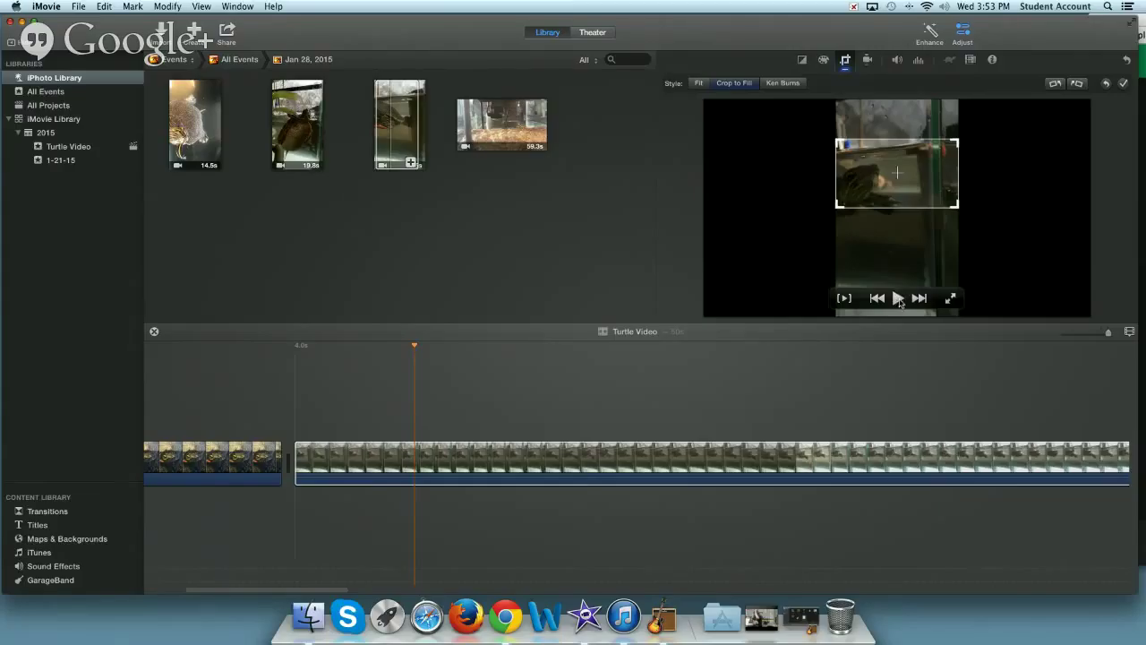
pyautogui.click(897, 300)
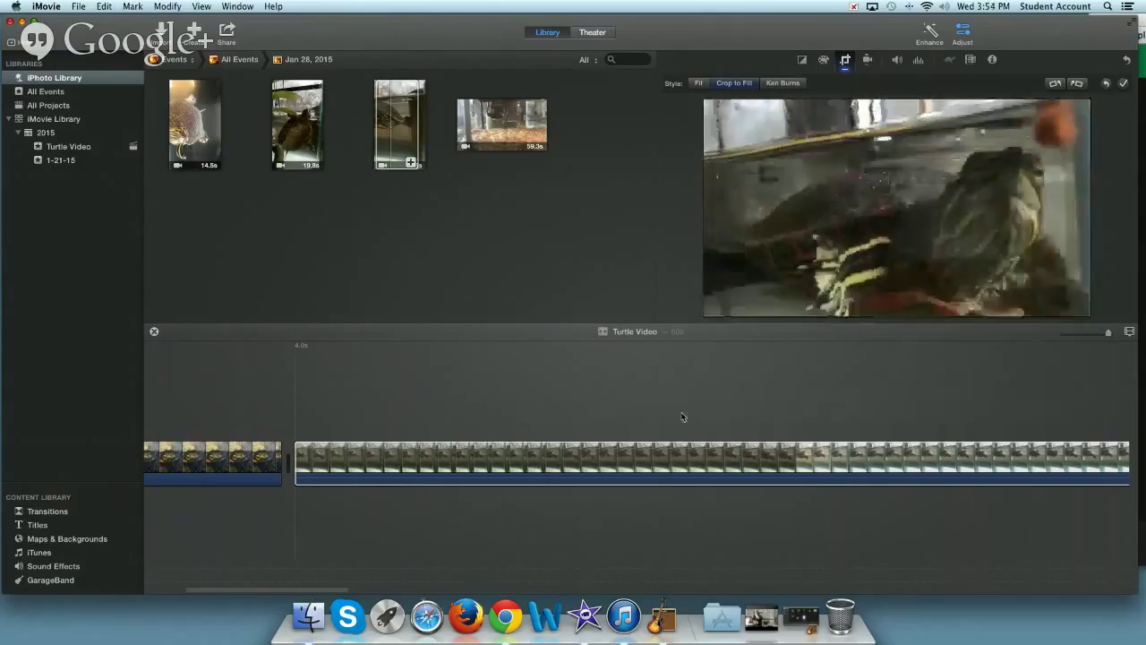
# - Apply a Ken Burns pan to the long tank clip, then select the opening turtle close-up
pyautogui.hscroll(3, 703, 401)
pyautogui.hscroll(4, 702, 405)
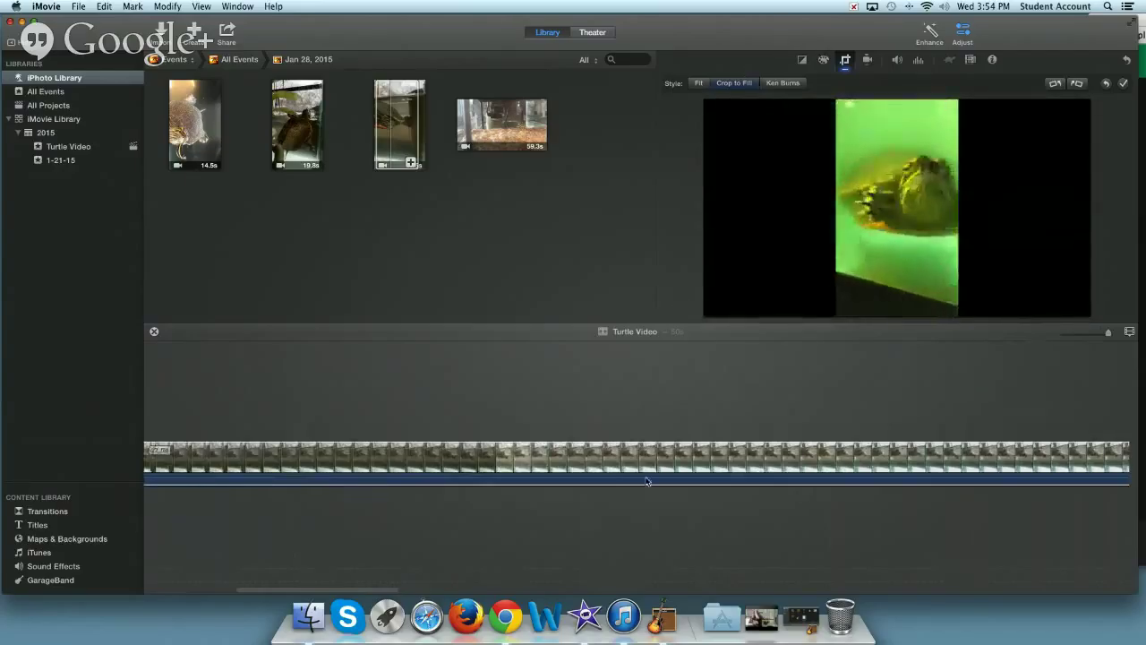
pyautogui.moveTo(195, 122); pyautogui.dragTo(628, 468)
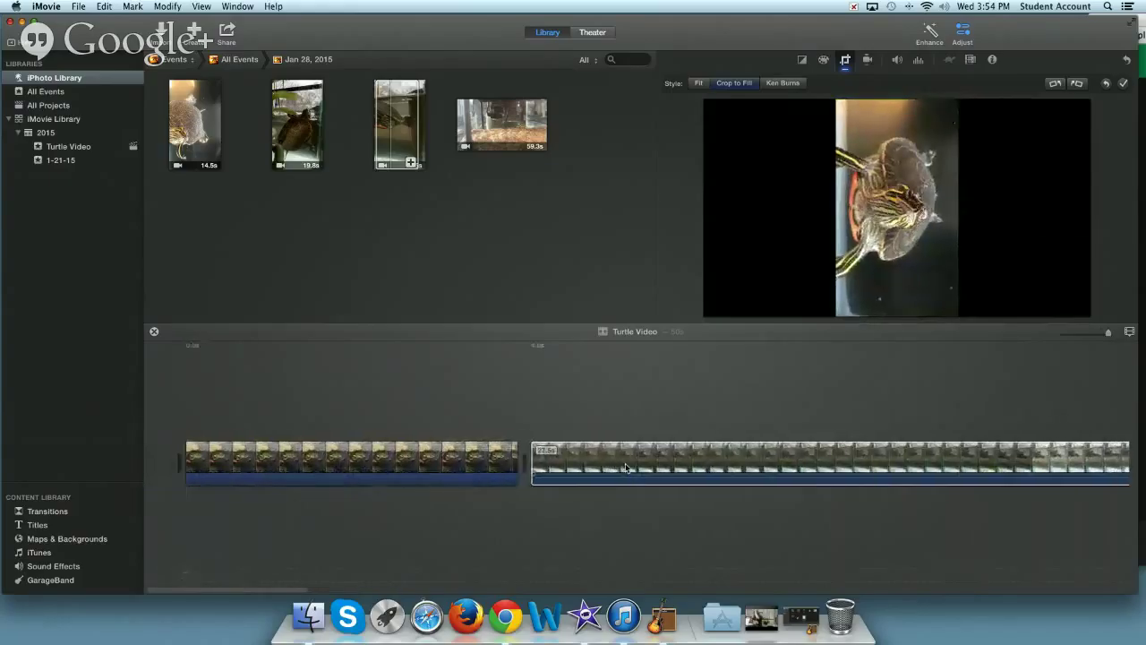
pyautogui.click(578, 350)
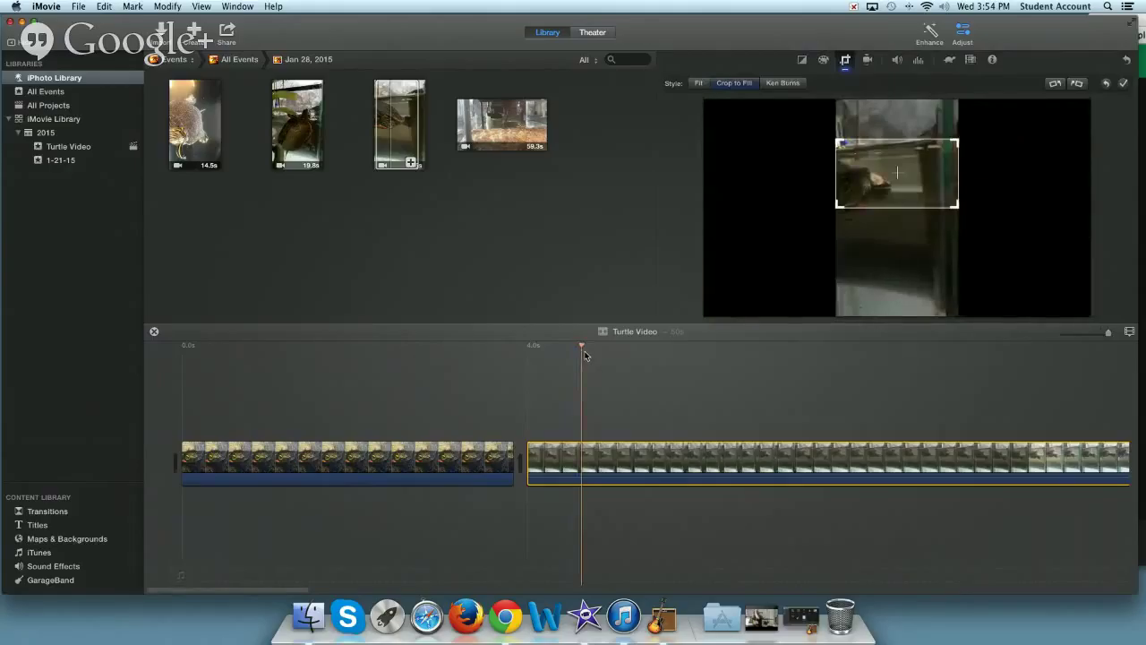
pyautogui.click(783, 84)
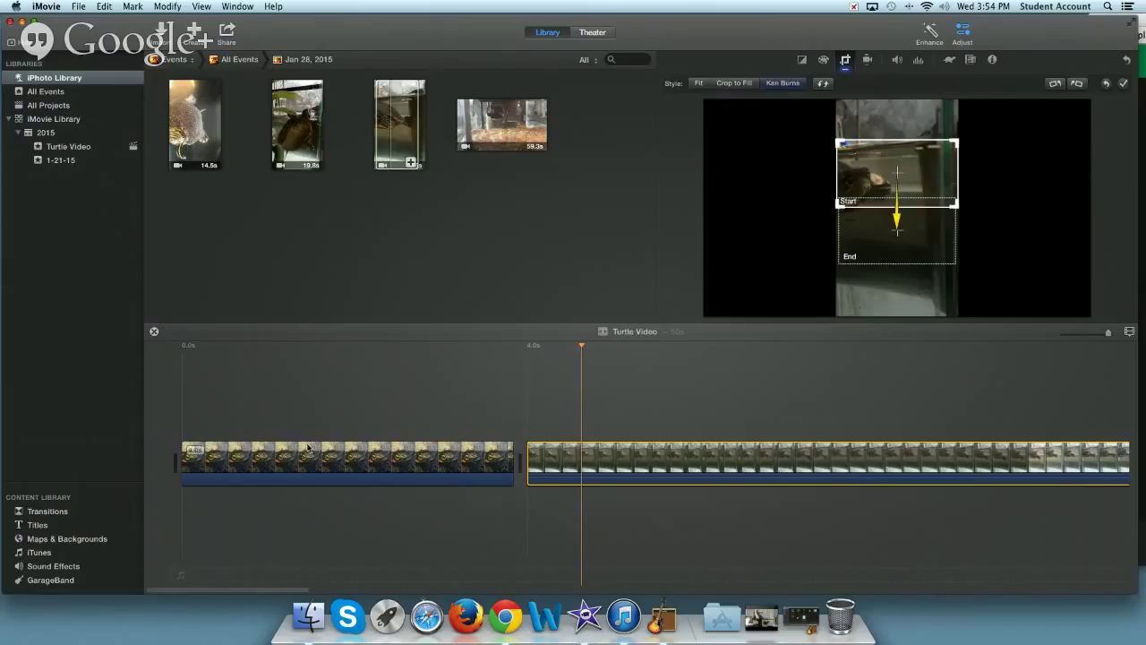
pyautogui.click(203, 346)
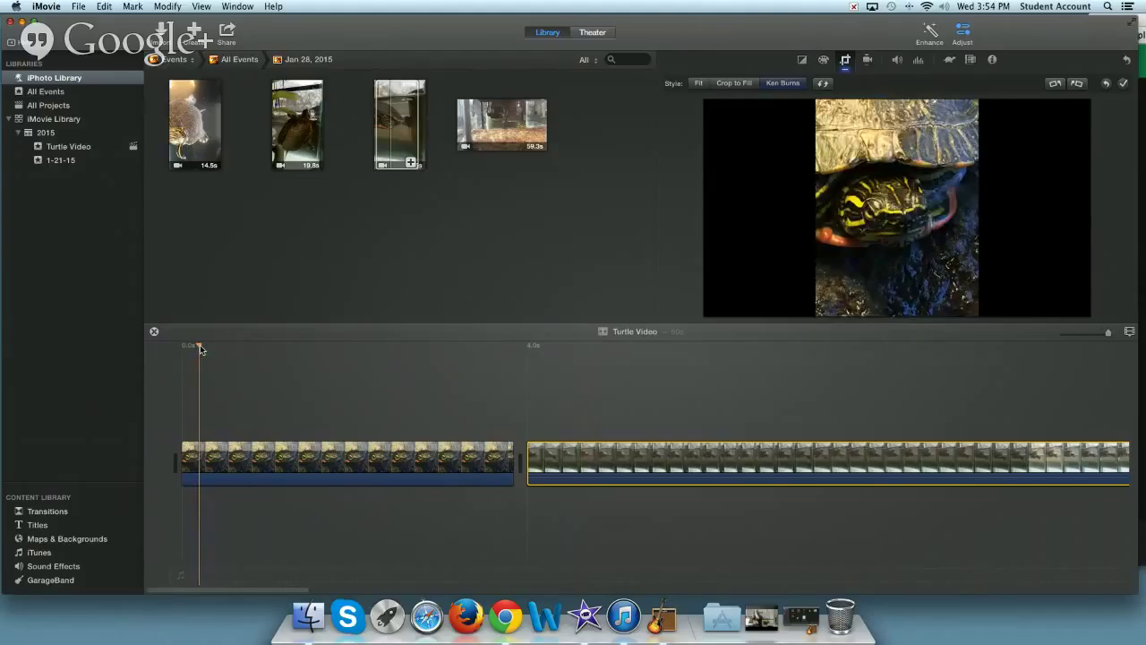
pyautogui.click(201, 349)
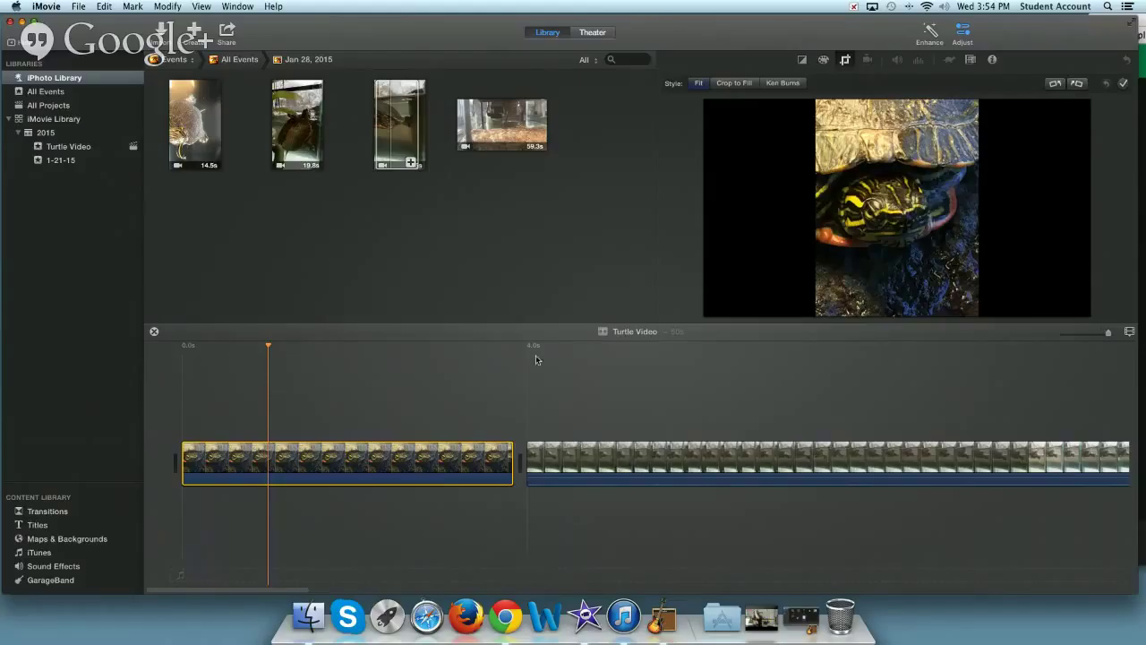
# - Apply Ken Burns to the close-up: start frame over the turtle's head, end frame toward the shell
pyautogui.click(319, 457)
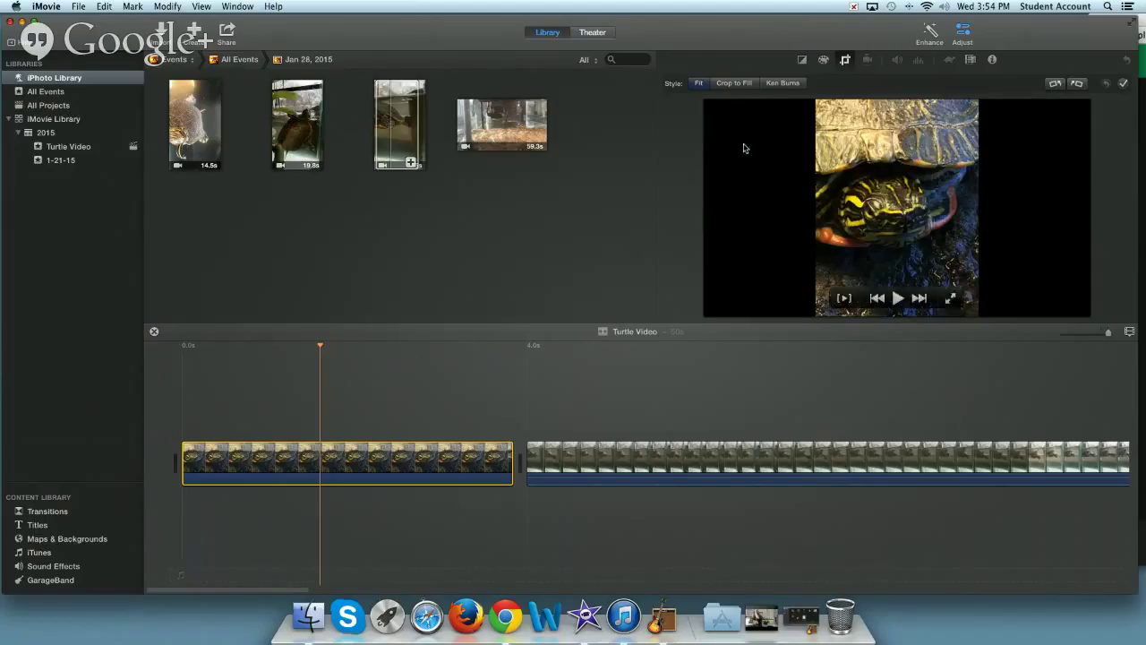
pyautogui.click(783, 83)
pyautogui.moveTo(840, 229)
pyautogui.moveTo(857, 268); pyautogui.dragTo(856, 254)
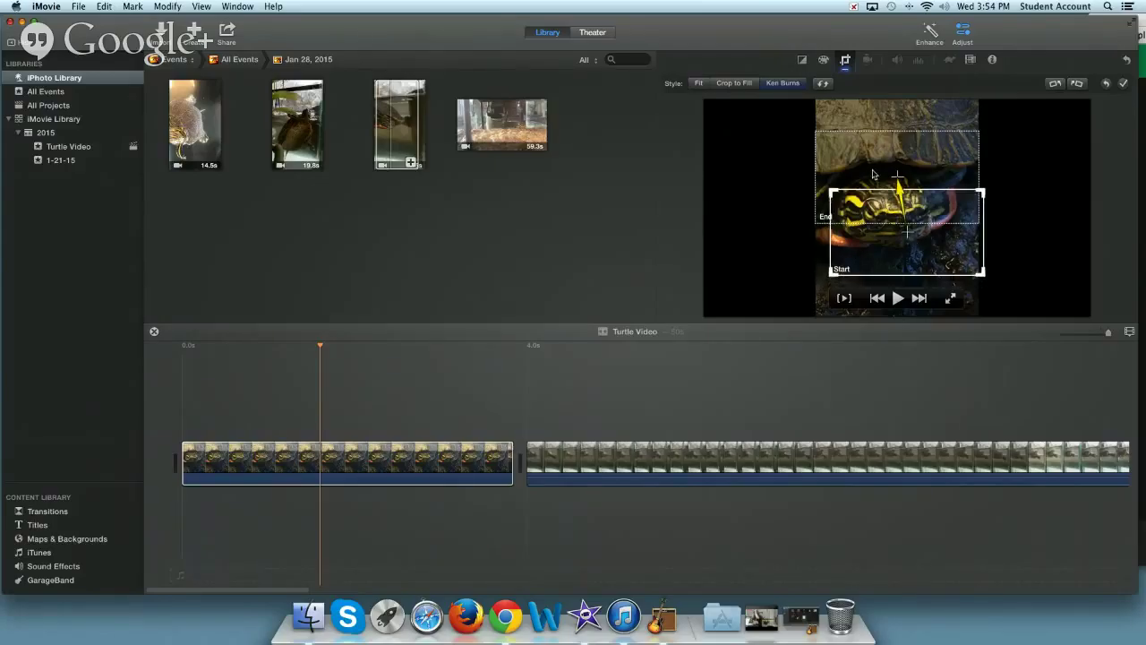
pyautogui.moveTo(879, 177); pyautogui.dragTo(872, 171)
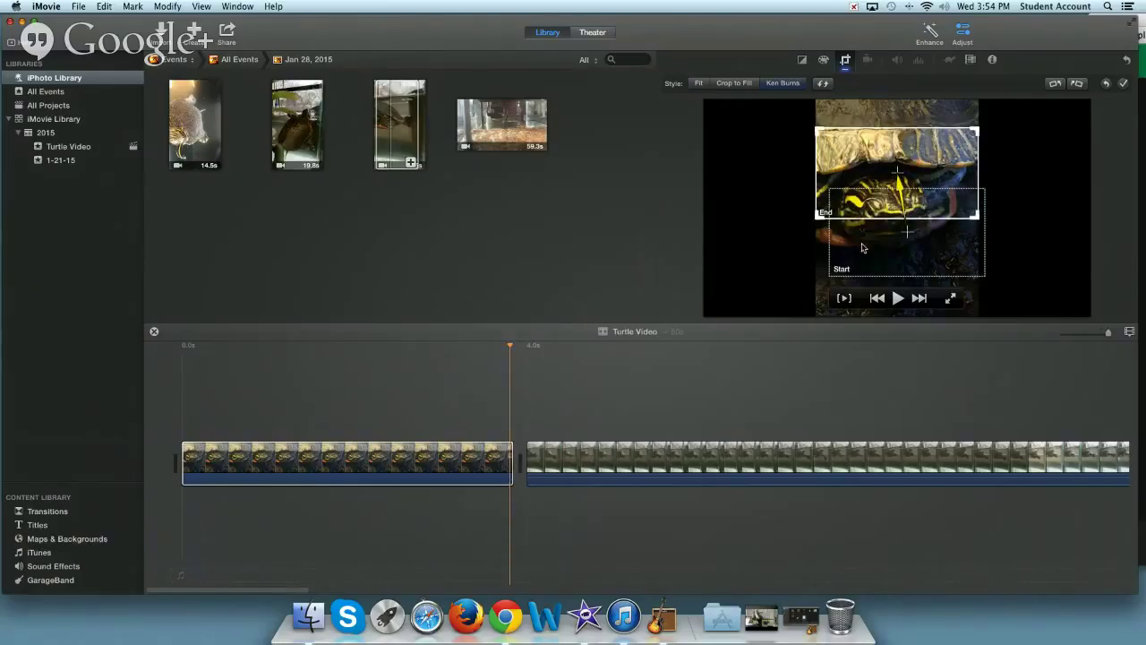
pyautogui.moveTo(862, 248); pyautogui.dragTo(859, 237)
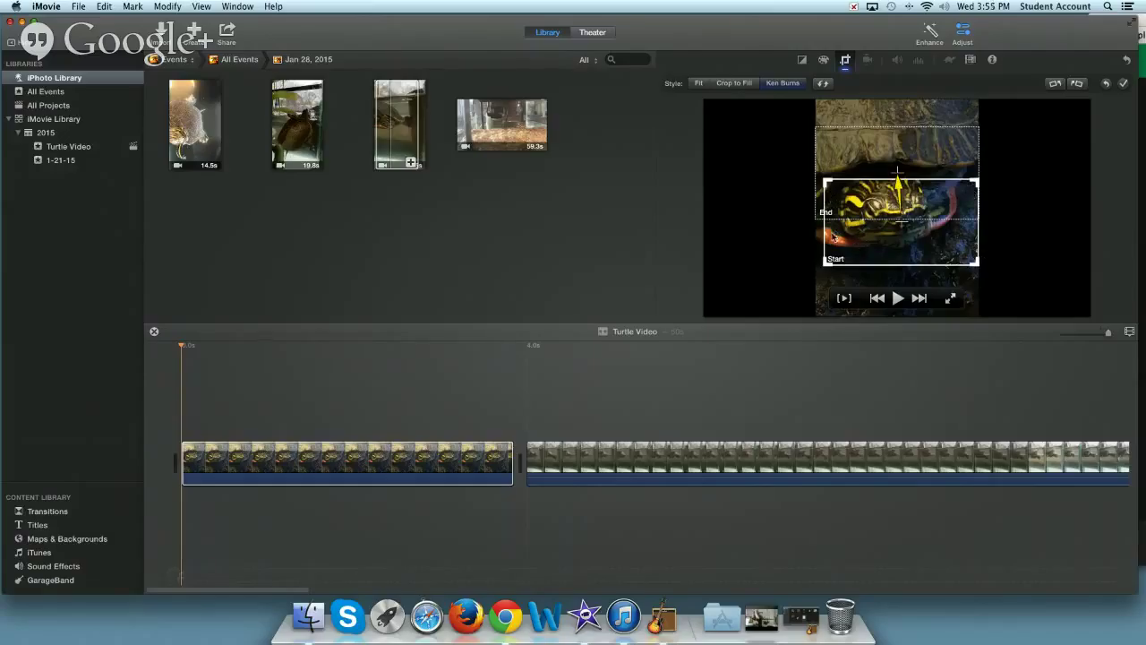
pyautogui.moveTo(835, 238); pyautogui.dragTo(837, 243)
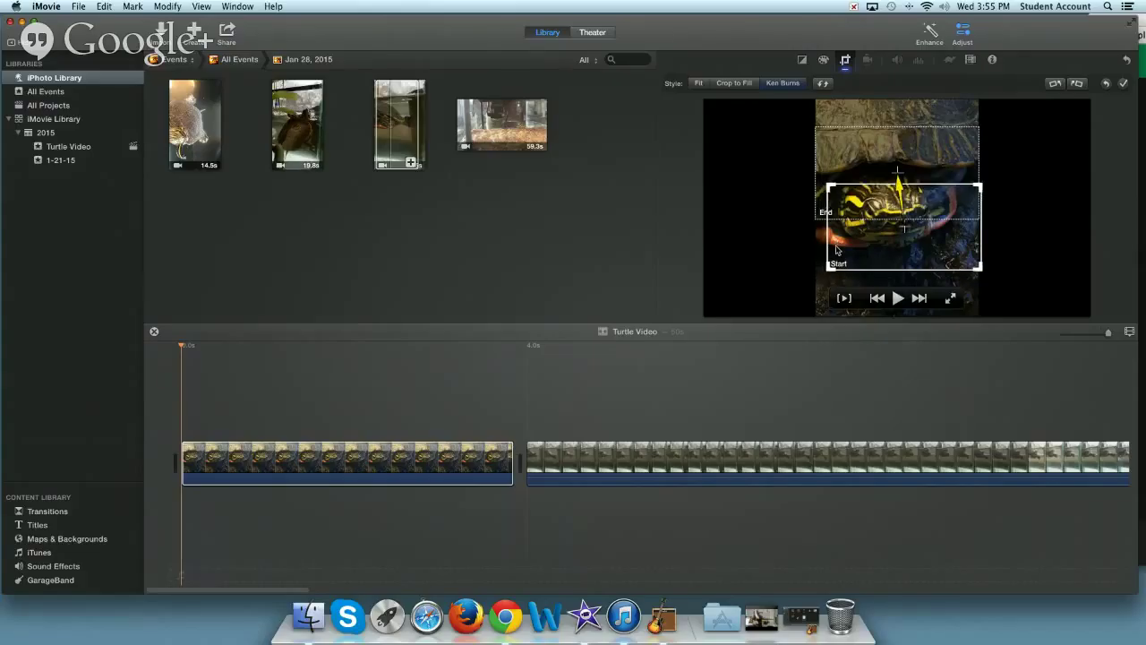
pyautogui.moveTo(837, 251); pyautogui.dragTo(836, 248)
pyautogui.click(858, 157)
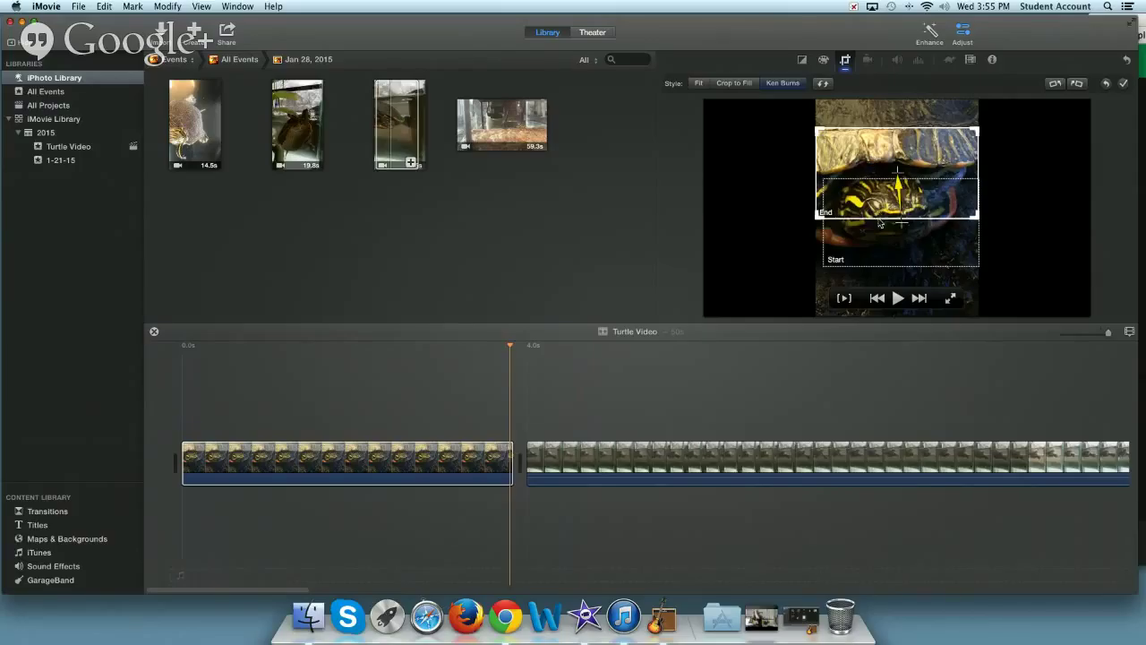
pyautogui.moveTo(868, 243); pyautogui.dragTo(865, 235)
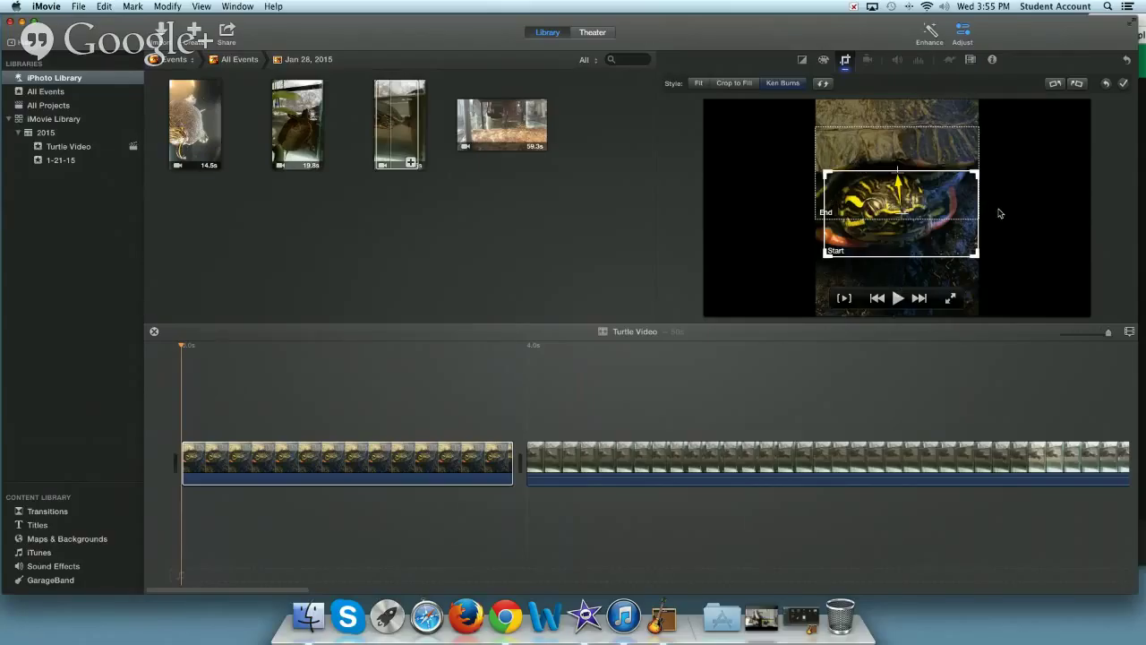
pyautogui.click(899, 298)
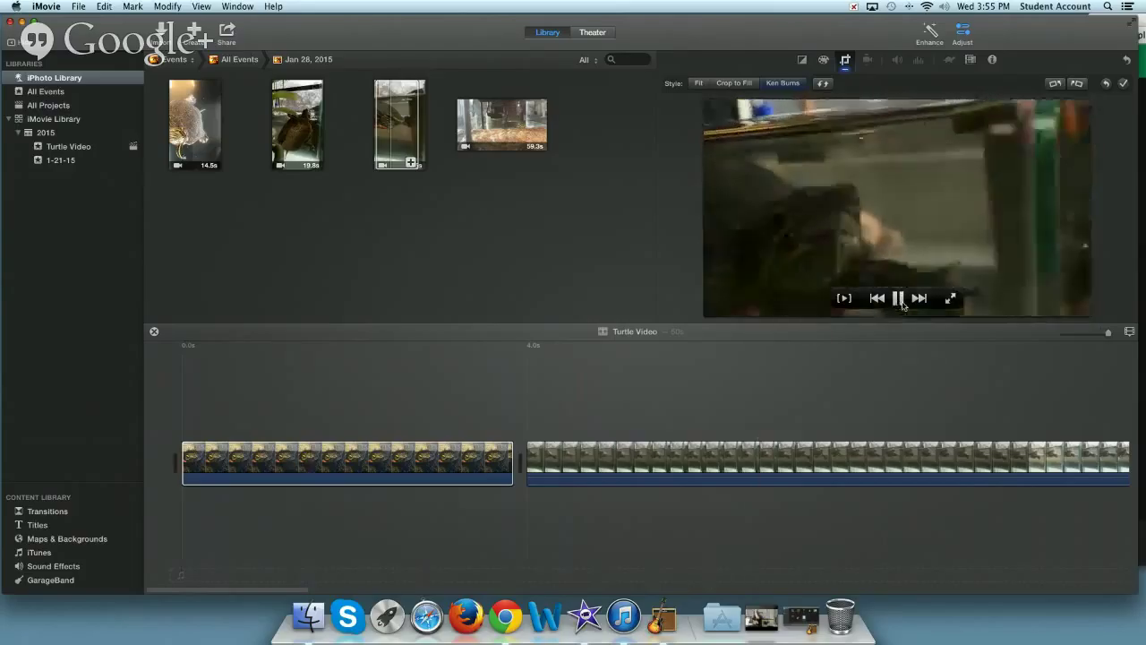
pyautogui.click(898, 298)
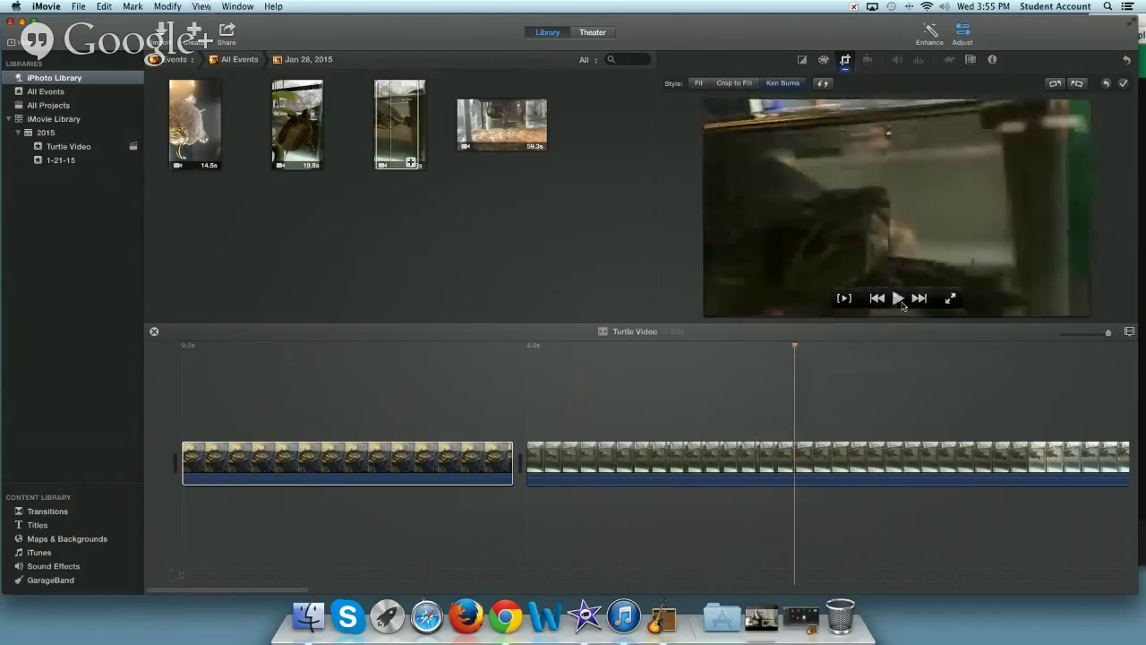
pyautogui.click(195, 348)
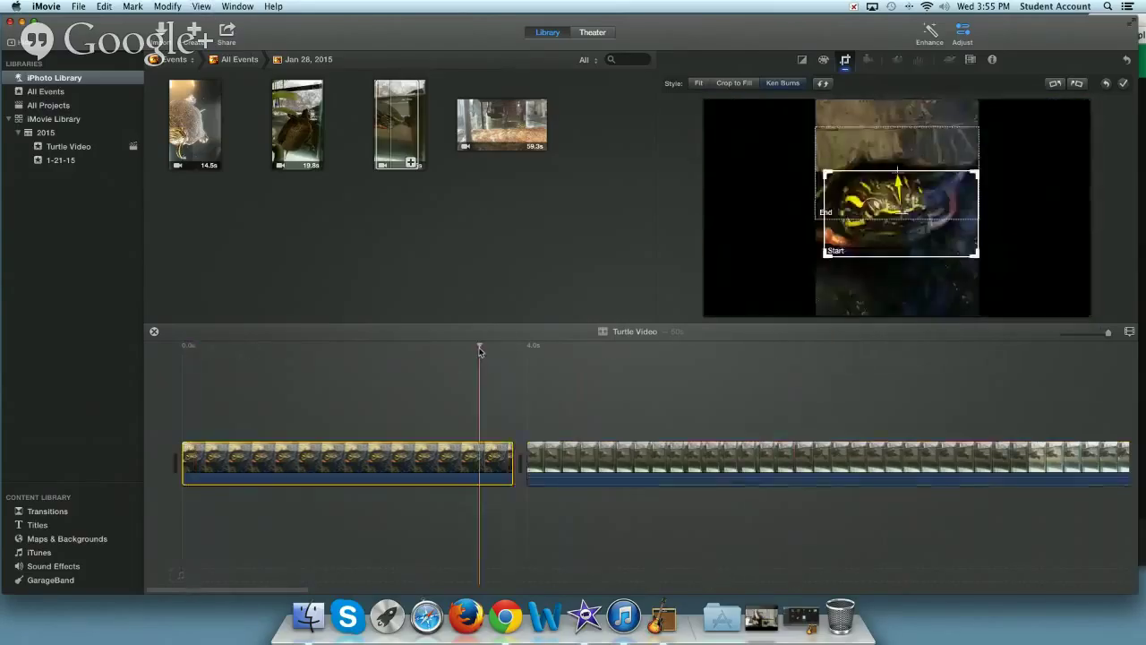
pyautogui.click(319, 344)
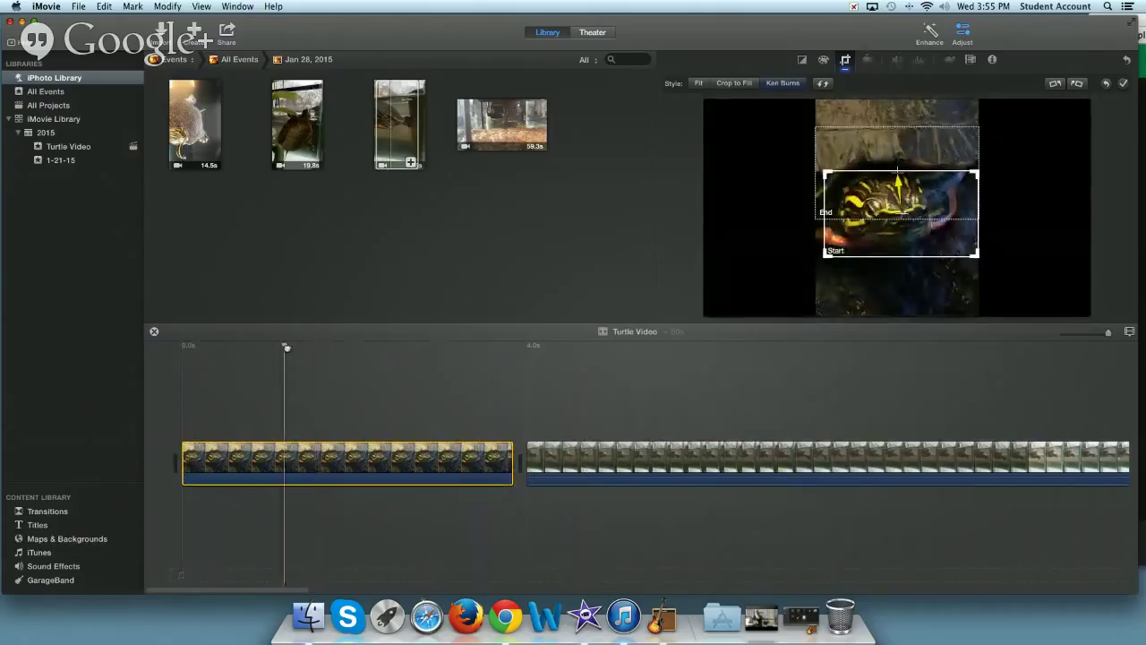
pyautogui.moveTo(740, 212)
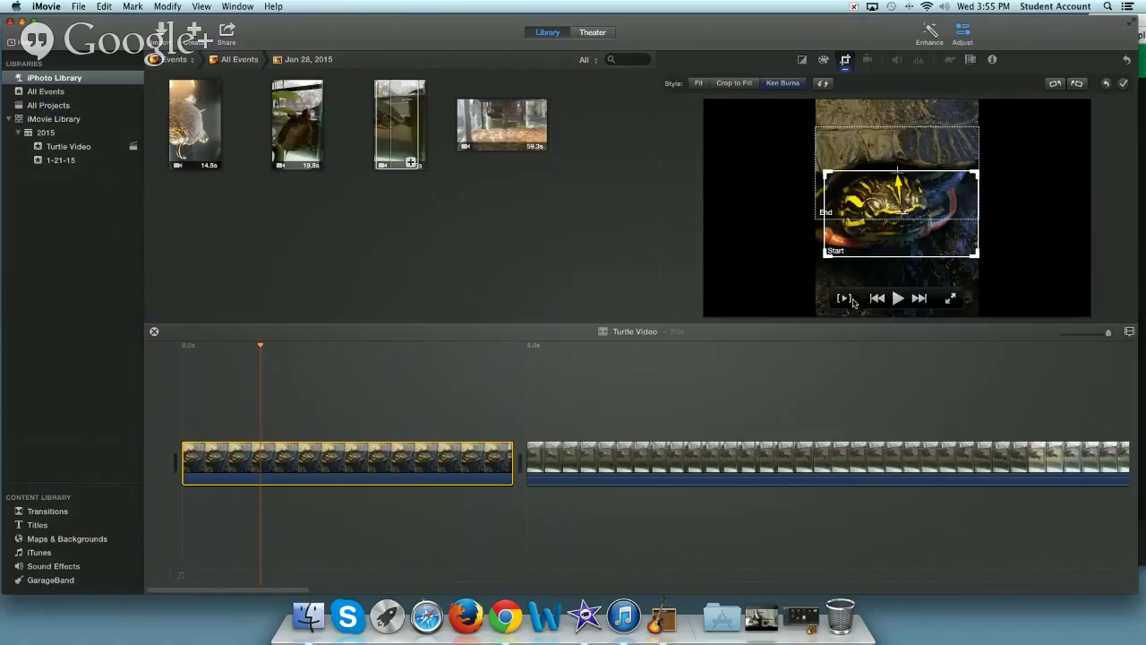
pyautogui.click(844, 300)
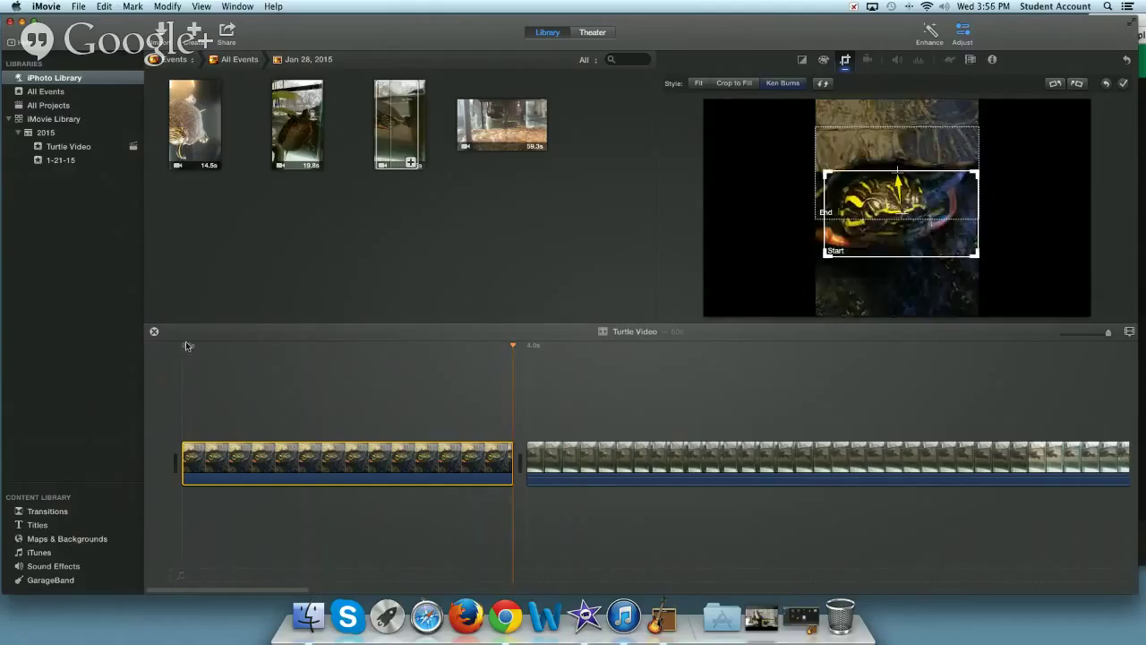
pyautogui.click(185, 341)
pyautogui.click(899, 297)
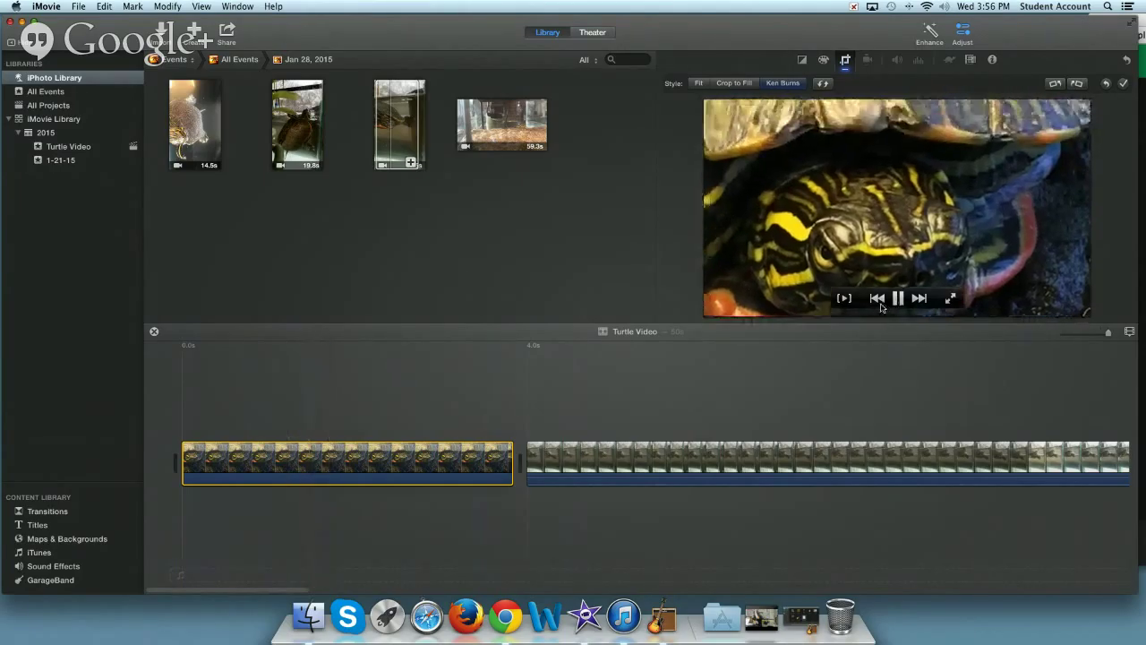
# - Replay the preview, exit full-screen playback, stop it, and delete the opening close-up clip
pyautogui.click(840, 302)
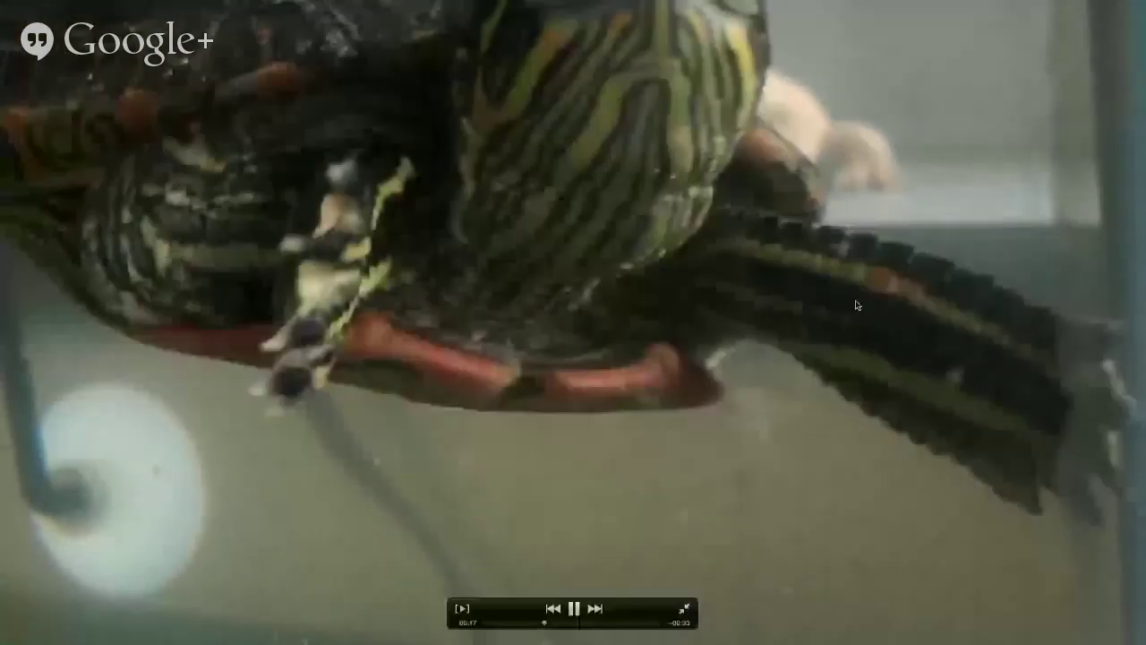
pyautogui.press('Escape')
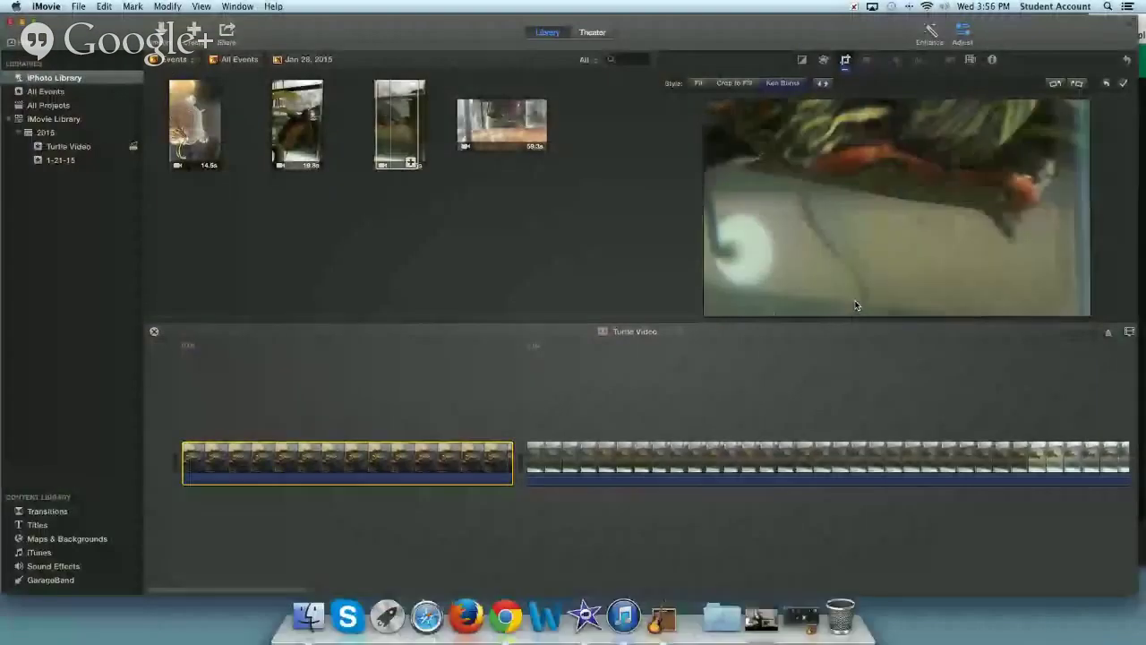
pyautogui.click(393, 348)
pyautogui.press('Delete')
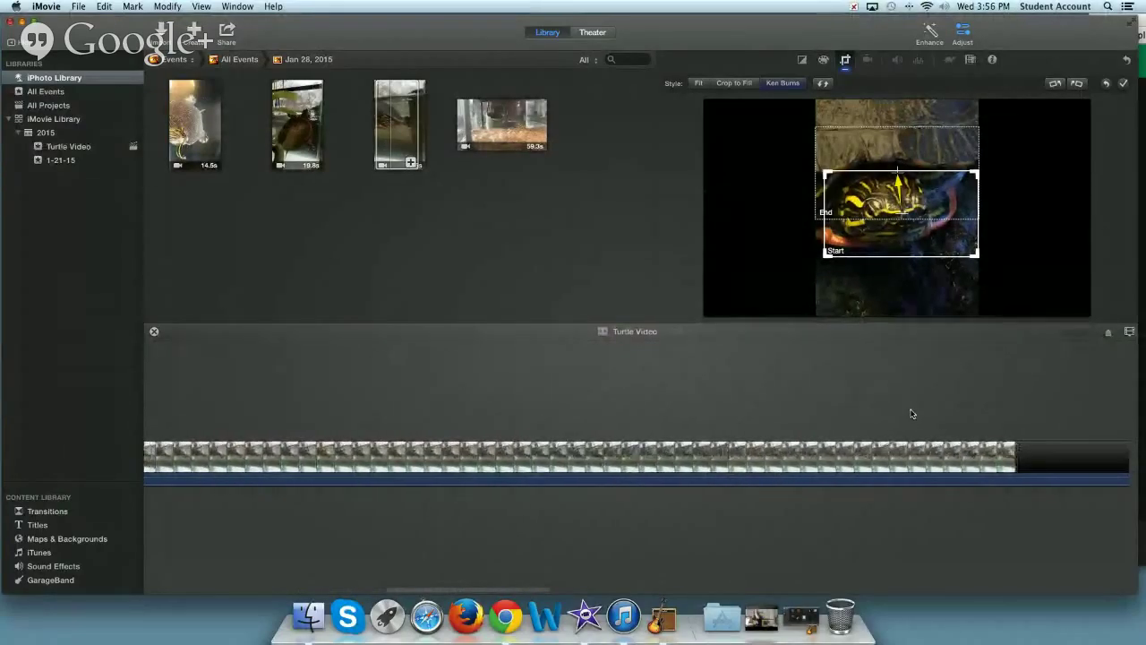
# - Zoom the timeline out to show all five clips and select the green underwater turtle clip
pyautogui.click(813, 453)
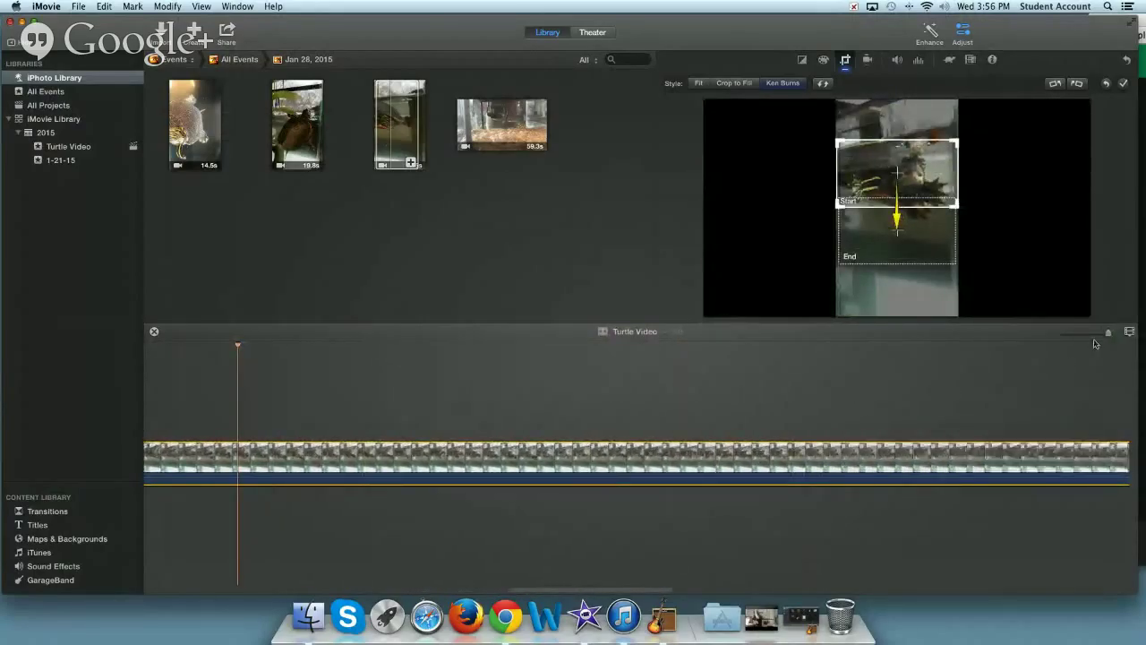
pyautogui.moveTo(1106, 334); pyautogui.dragTo(1093, 334)
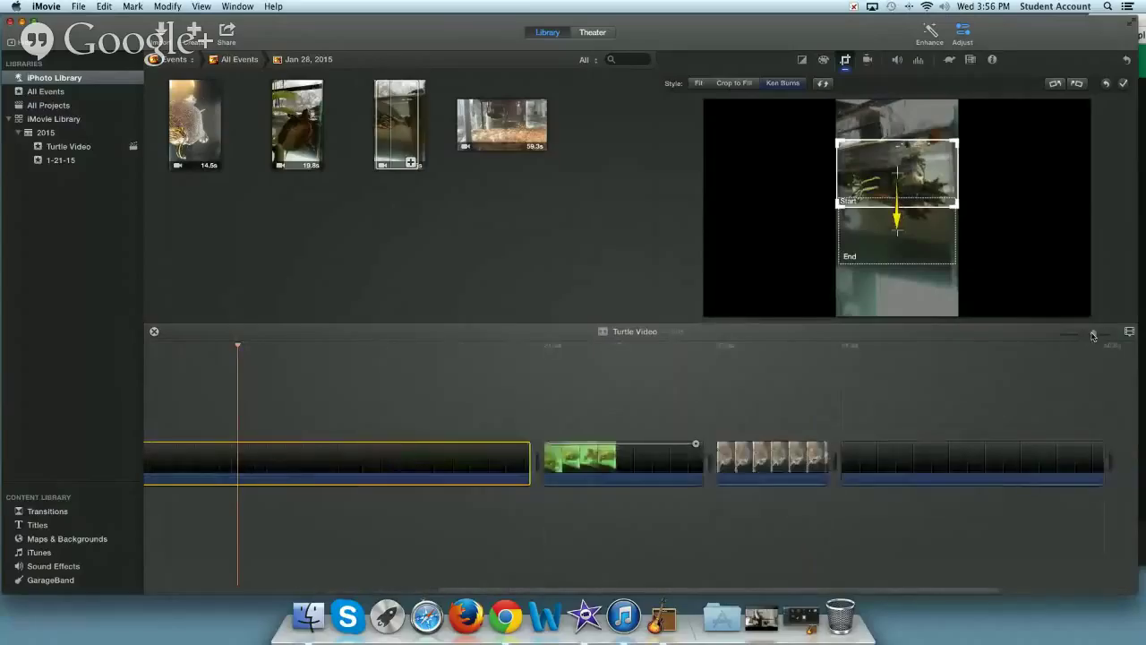
pyautogui.hscroll(-3, 520, 413)
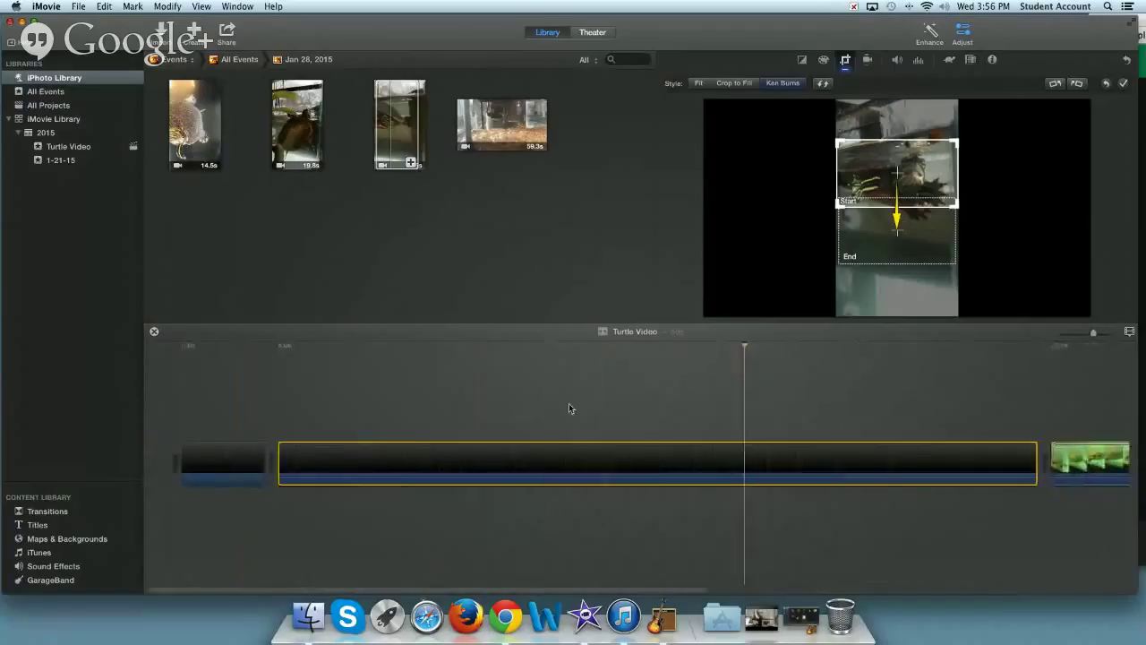
pyautogui.moveTo(1092, 333); pyautogui.dragTo(1087, 333)
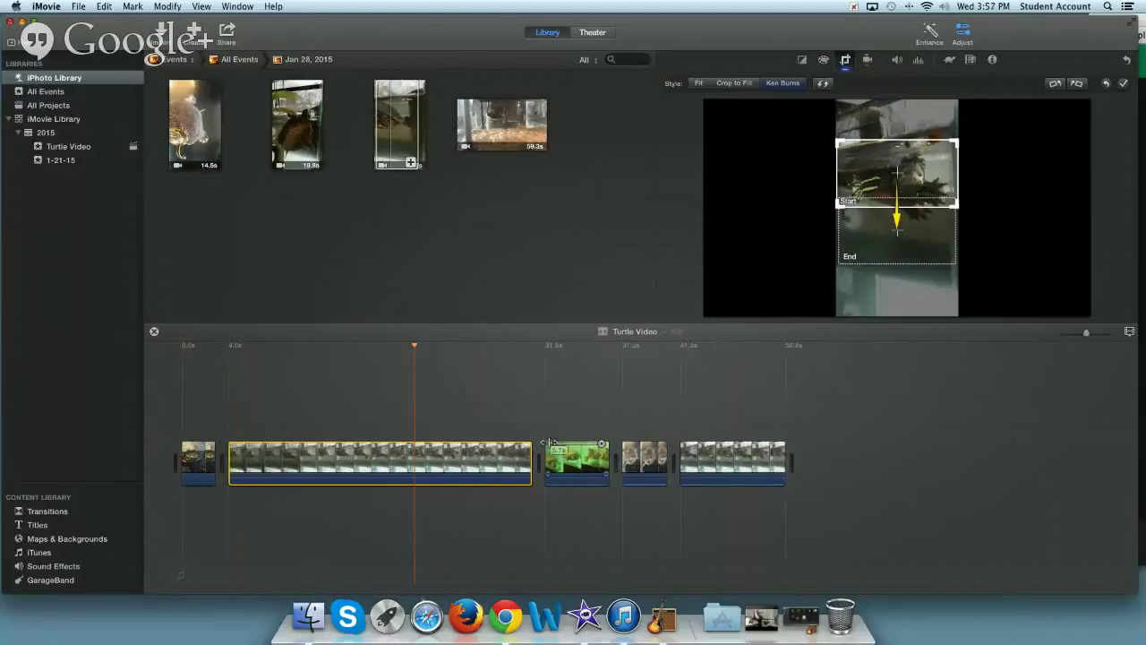
pyautogui.click(583, 344)
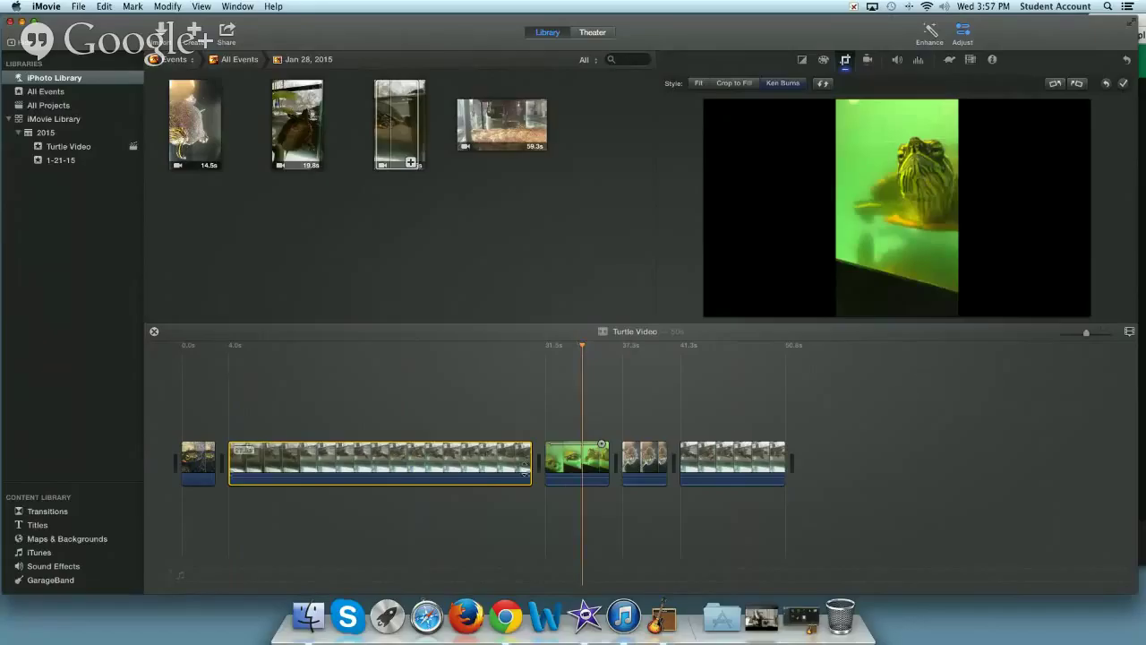
pyautogui.click(555, 457)
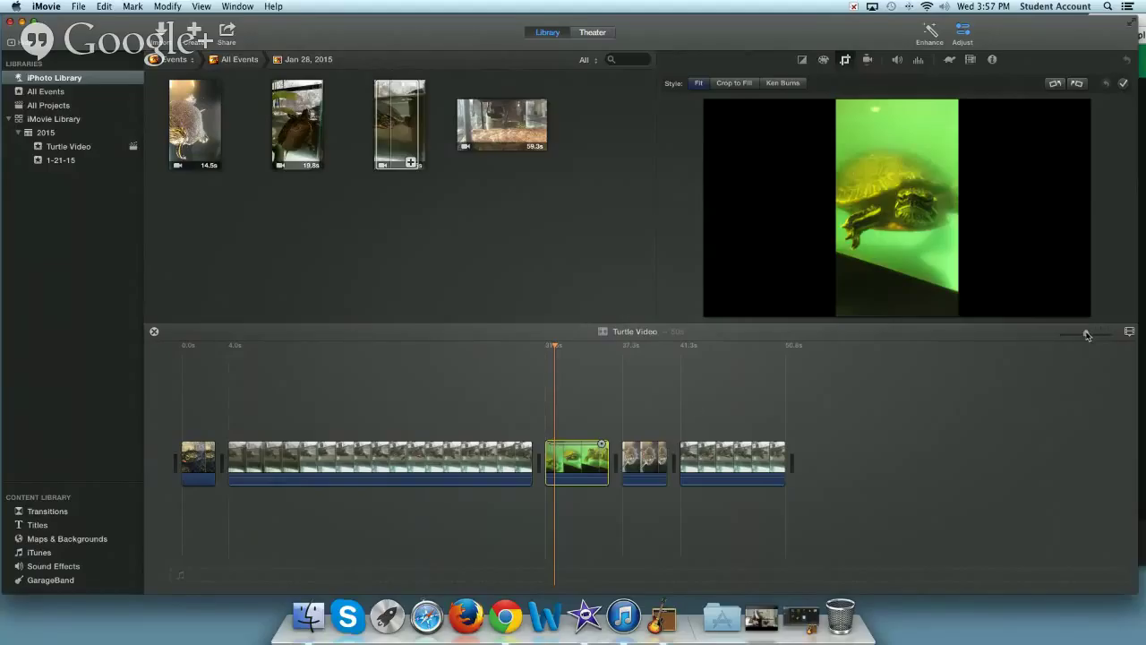
pyautogui.moveTo(1083, 332); pyautogui.dragTo(1110, 335)
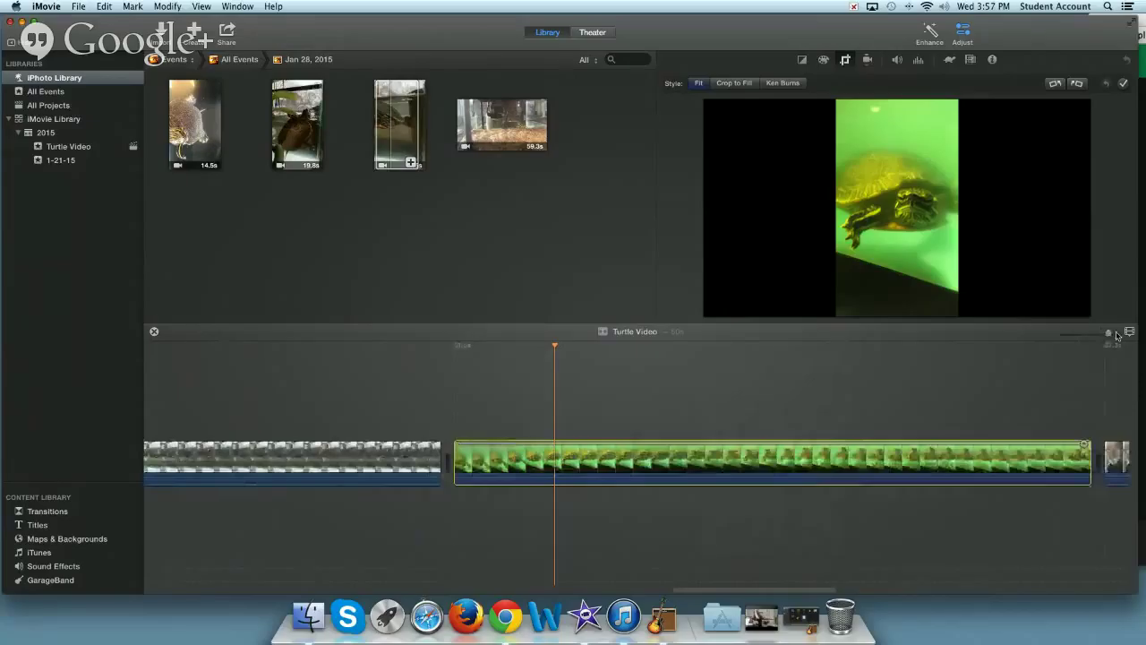
pyautogui.moveTo(1108, 333); pyautogui.dragTo(1095, 333)
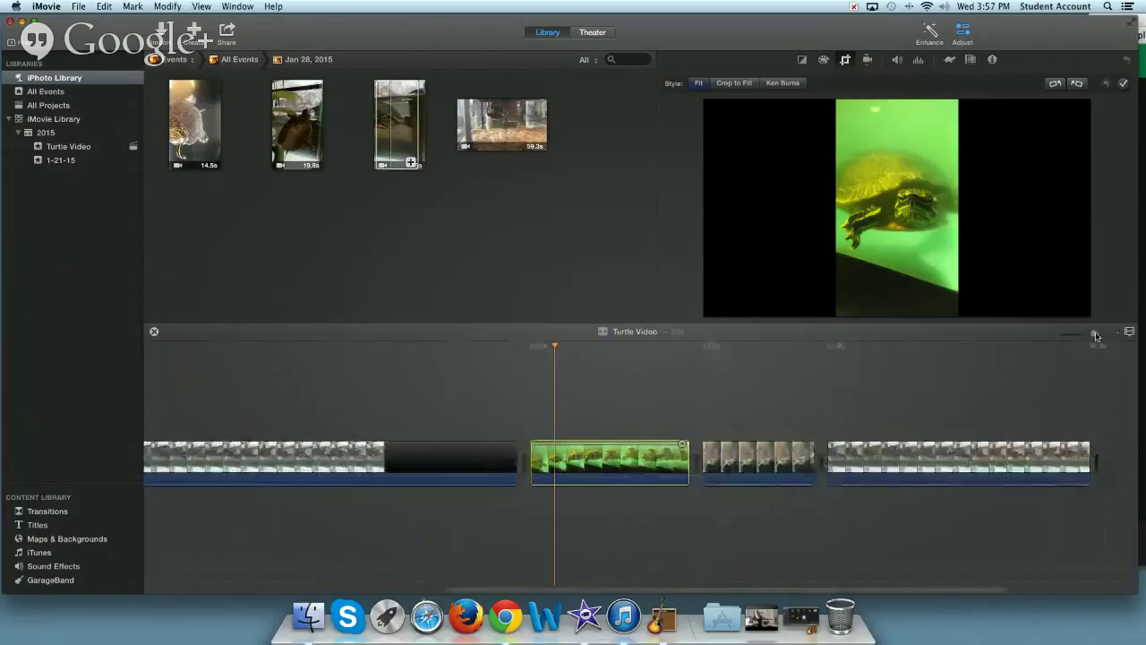
# - Rotate the third, sideways turtle clip clockwise three quarter-turns so the turtle stands upright
pyautogui.click(748, 344)
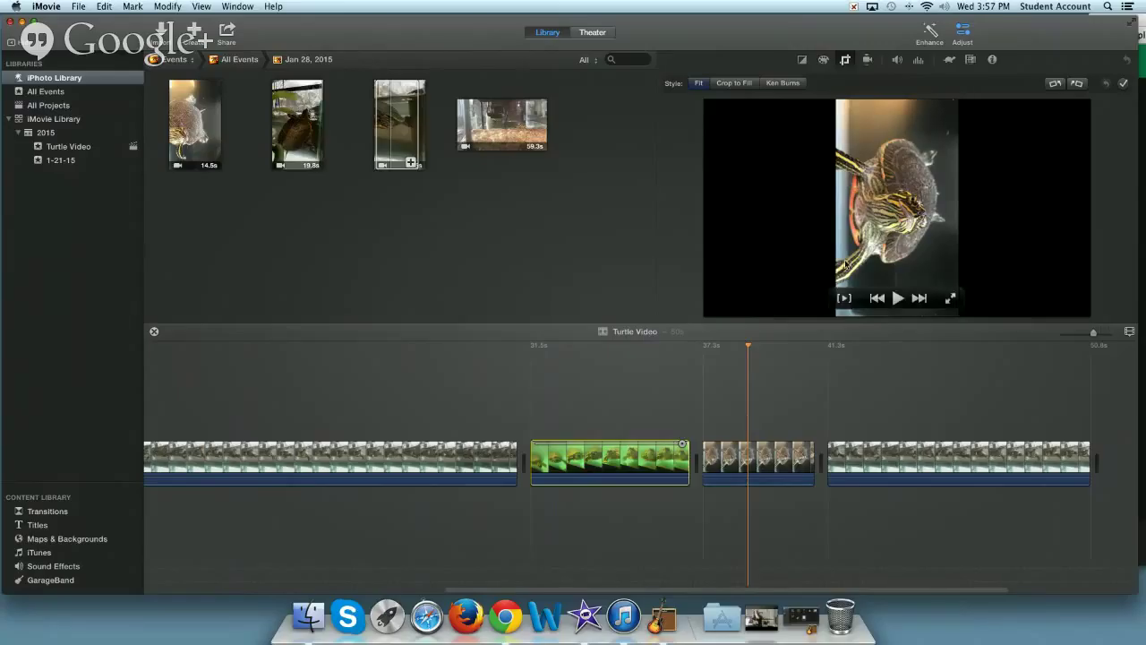
pyautogui.click(758, 448)
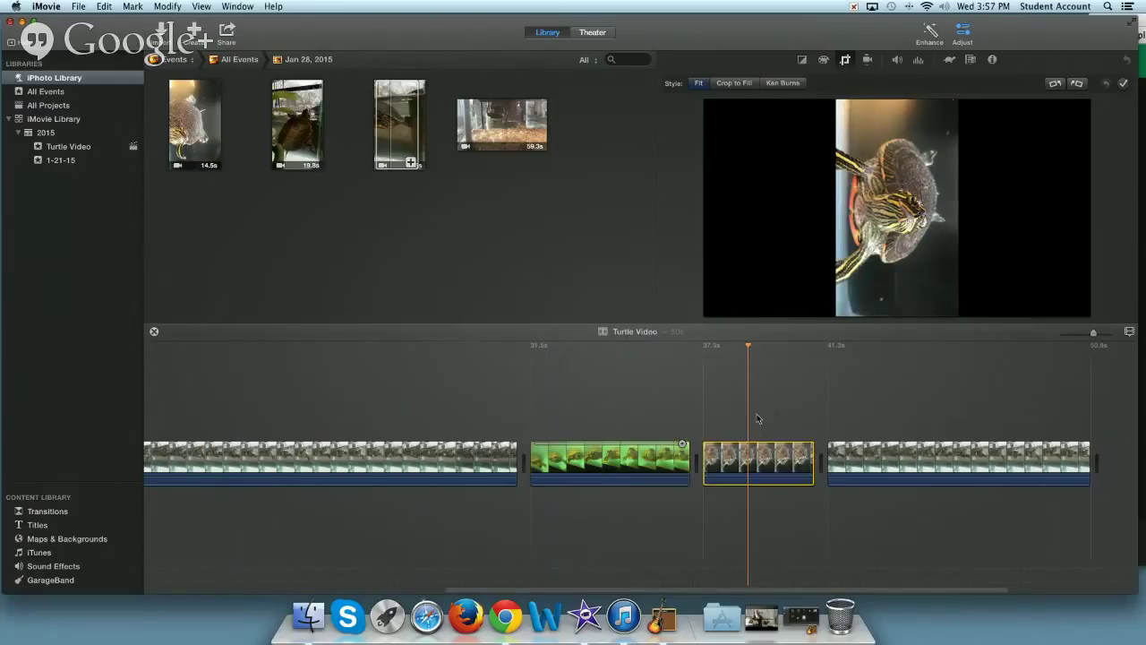
pyautogui.moveTo(893, 218)
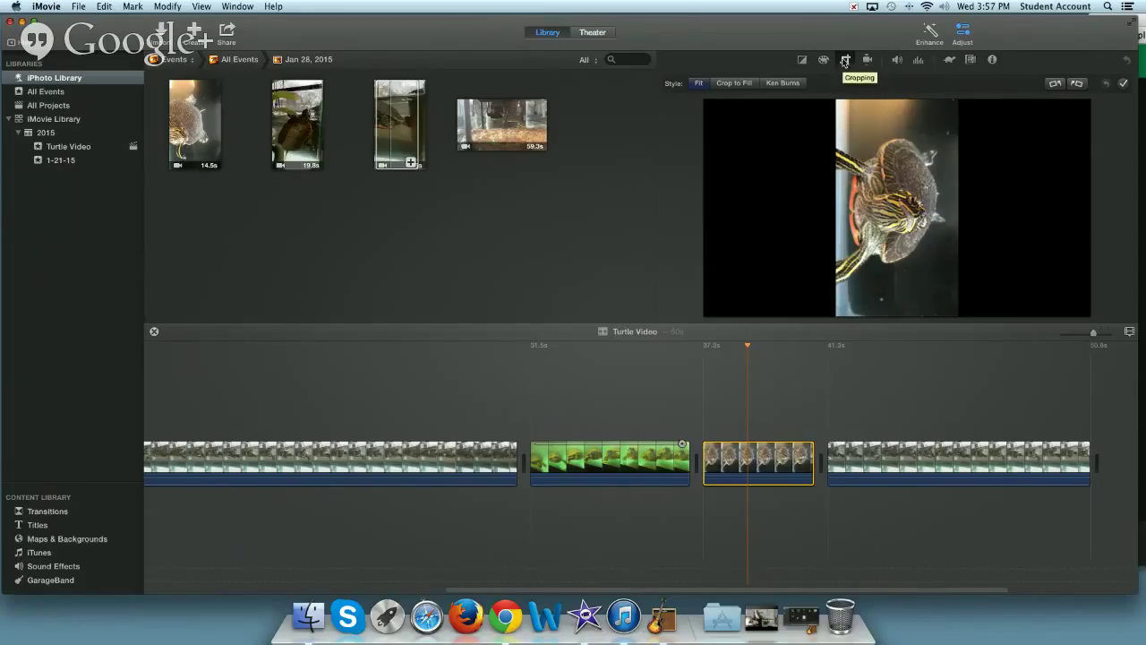
pyautogui.click(1078, 86)
pyautogui.click(1079, 85)
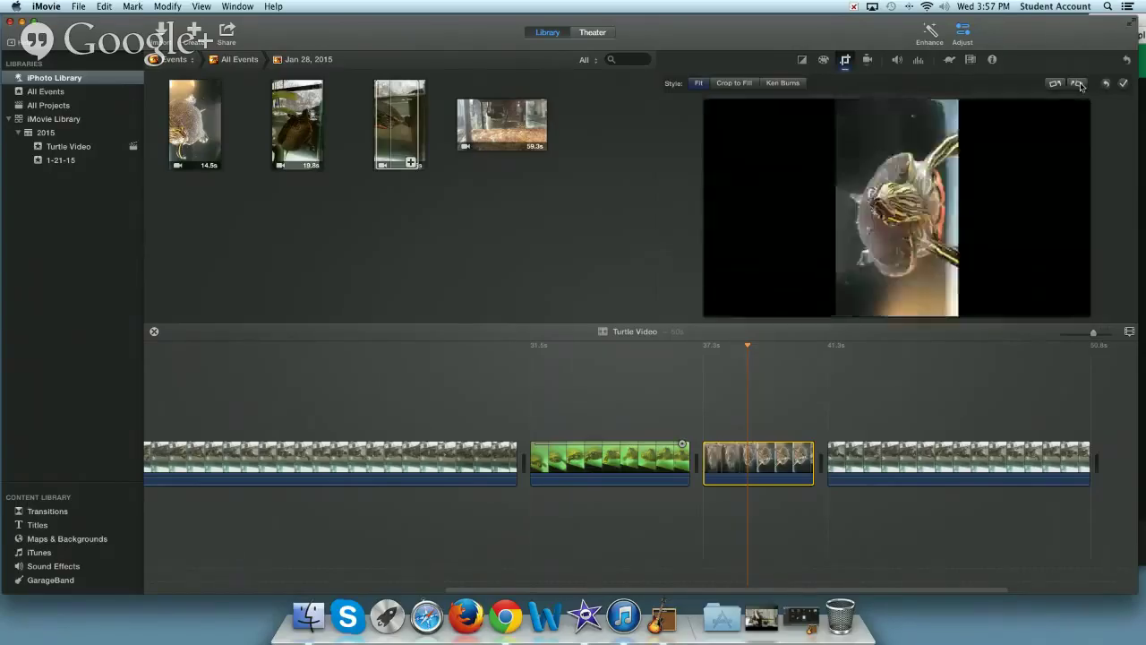
pyautogui.click(1078, 85)
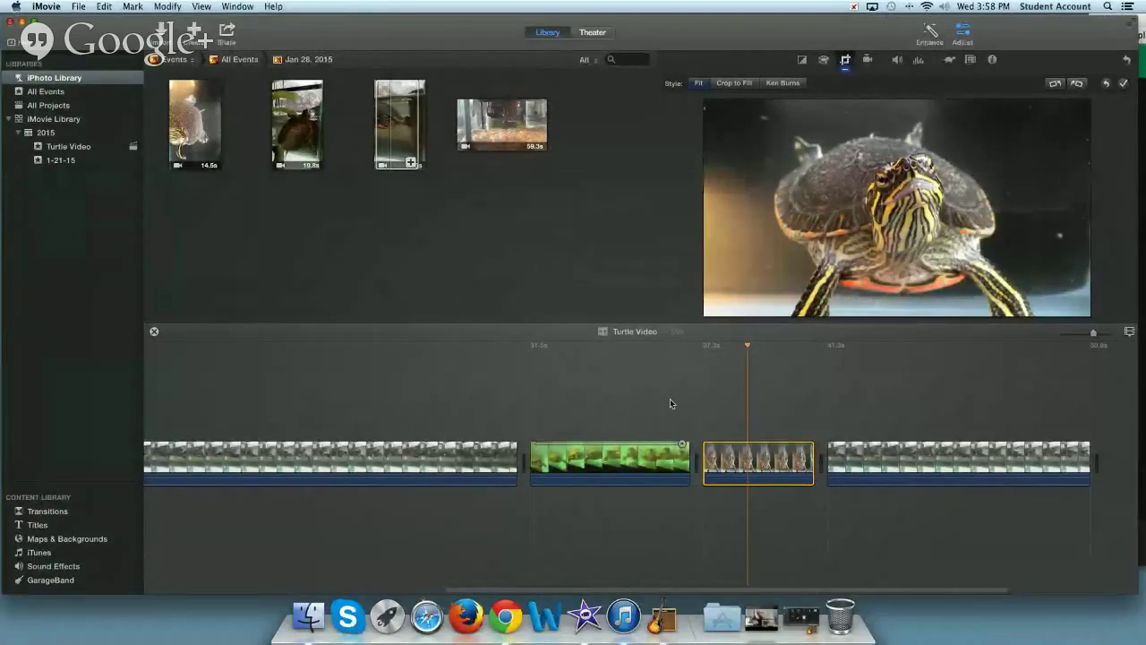
pyautogui.moveTo(747, 344); pyautogui.dragTo(747, 349)
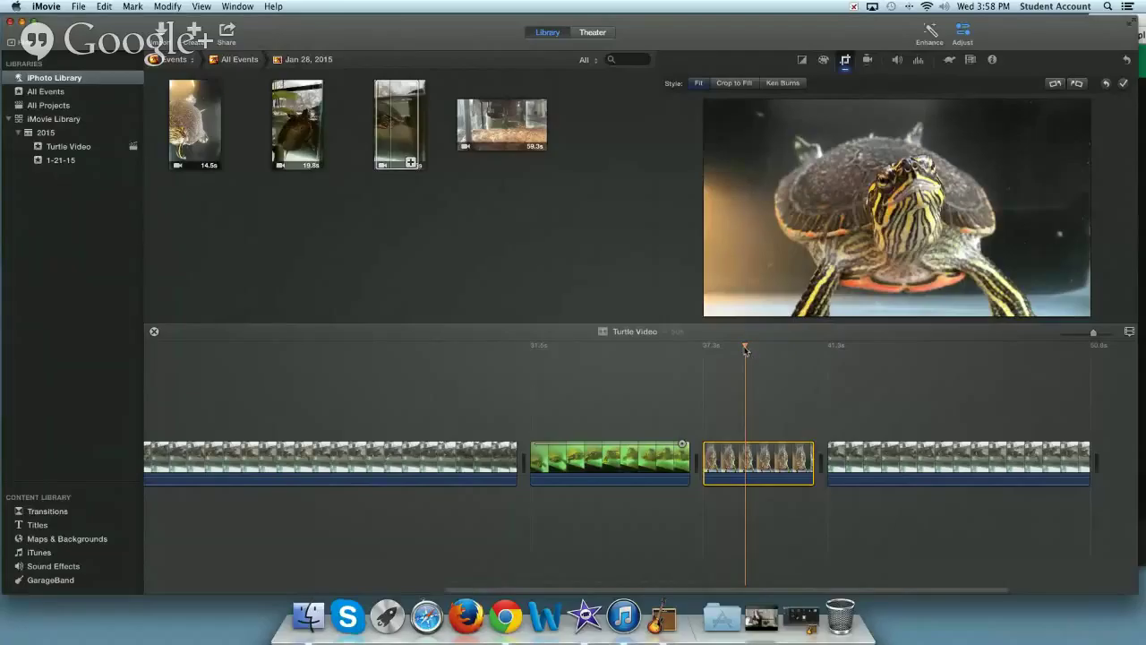
pyautogui.moveTo(743, 345); pyautogui.dragTo(733, 348)
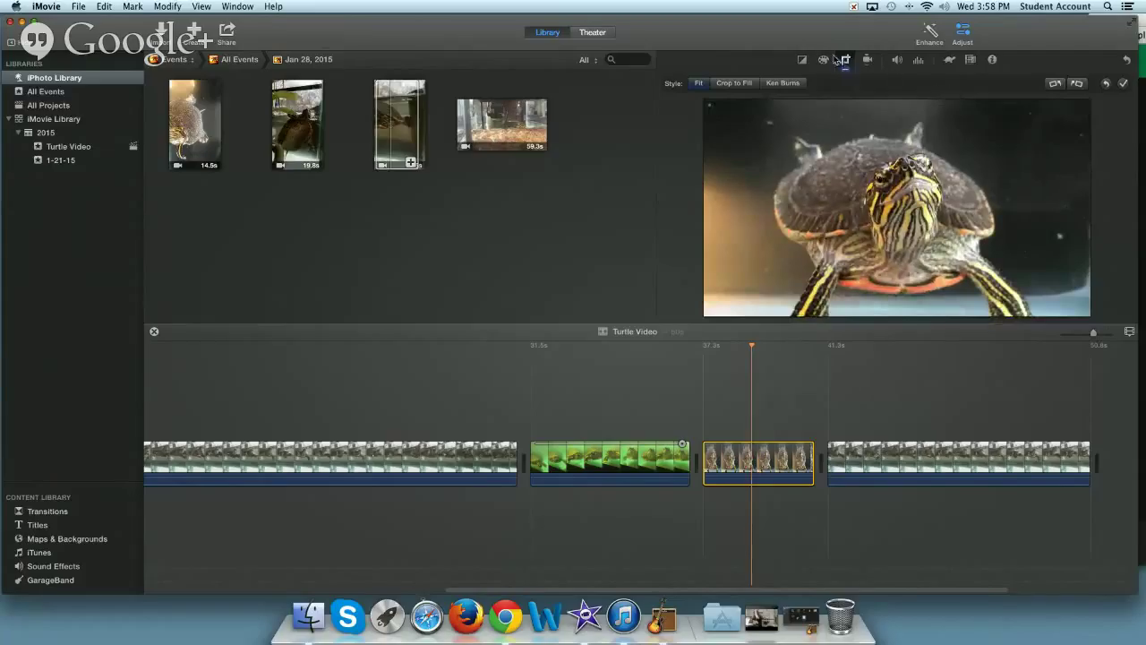
# - In Color Correction, adjust the turtle clip's exposure highlights, shadows and midtones
pyautogui.click(825, 60)
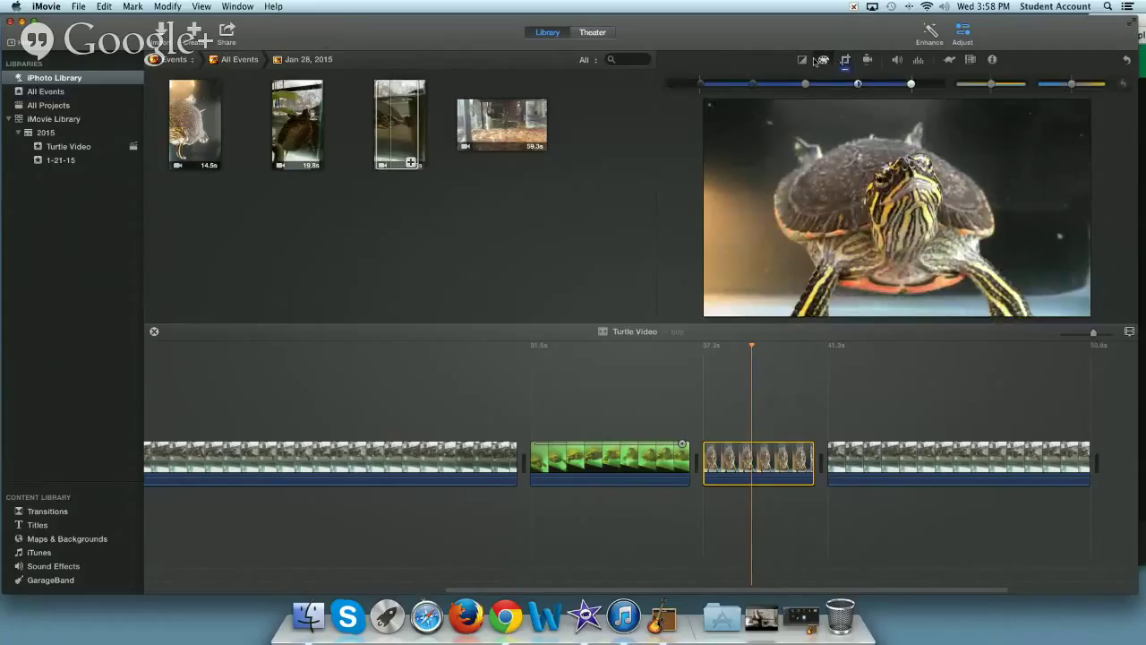
pyautogui.click(803, 60)
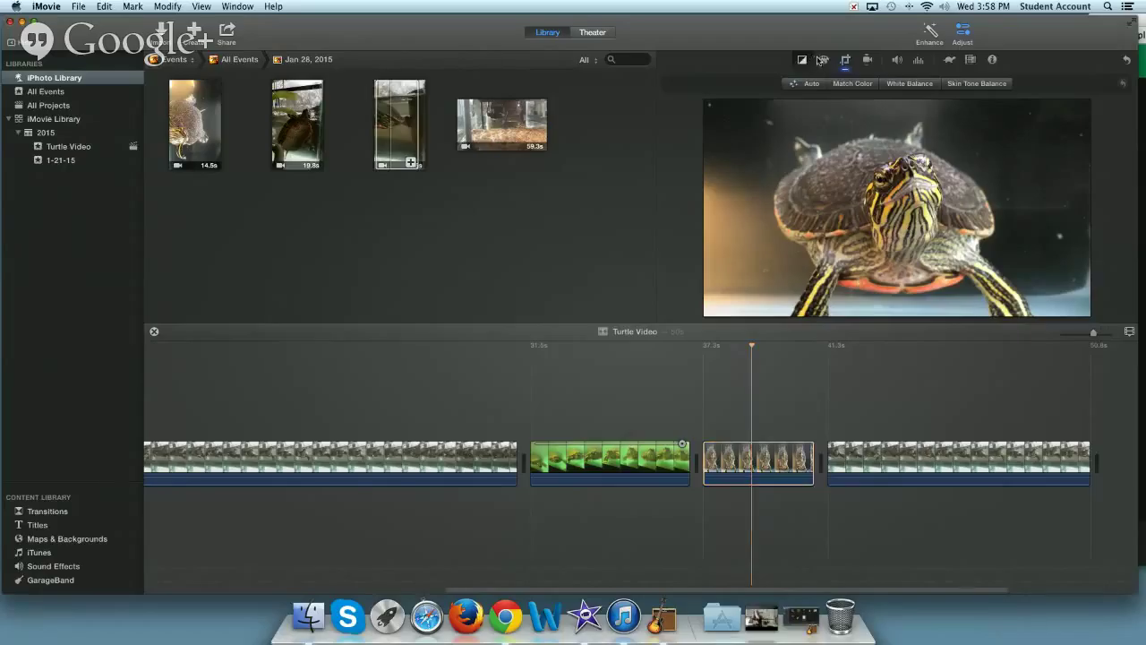
pyautogui.click(824, 60)
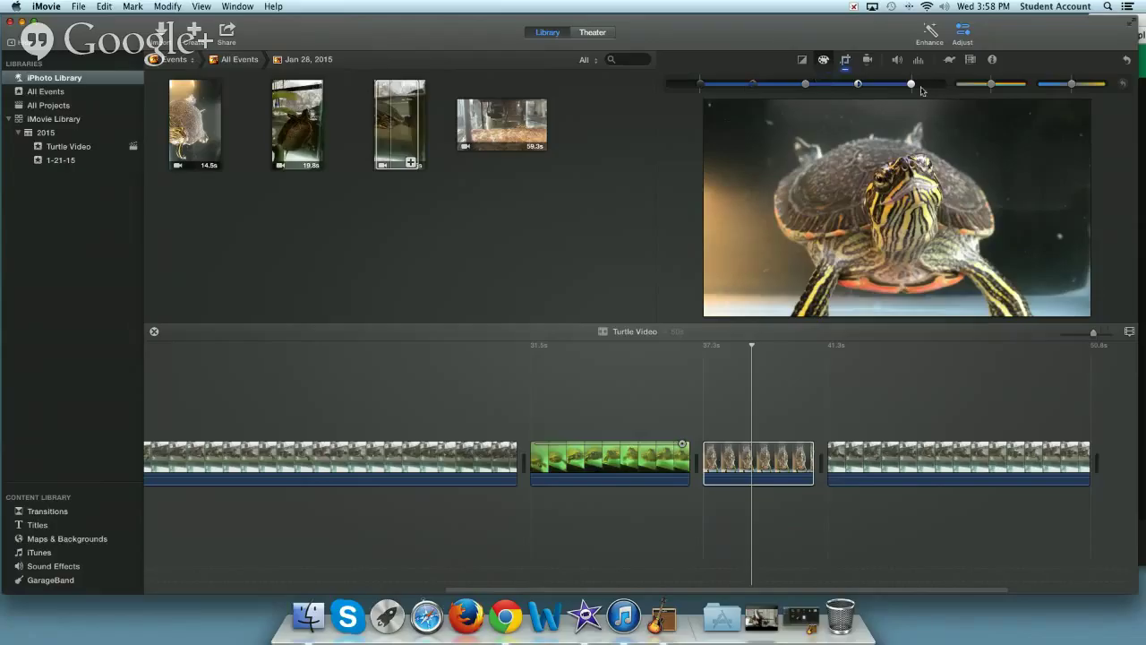
pyautogui.moveTo(912, 86); pyautogui.dragTo(930, 86)
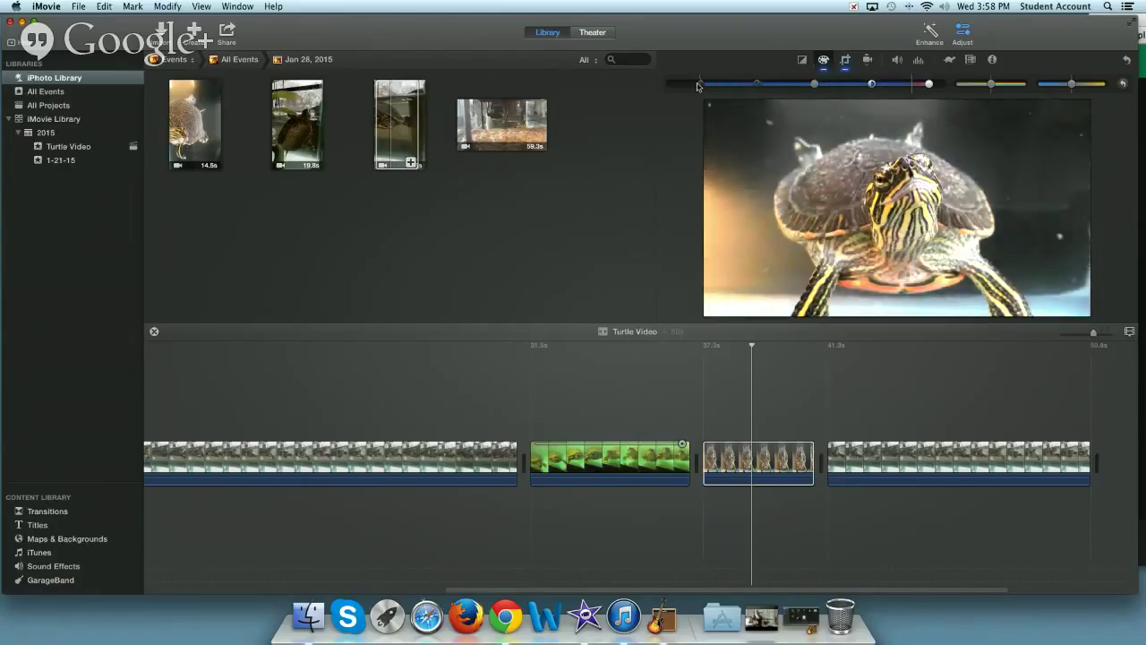
pyautogui.moveTo(697, 85); pyautogui.dragTo(688, 83)
pyautogui.moveTo(811, 85); pyautogui.dragTo(797, 90)
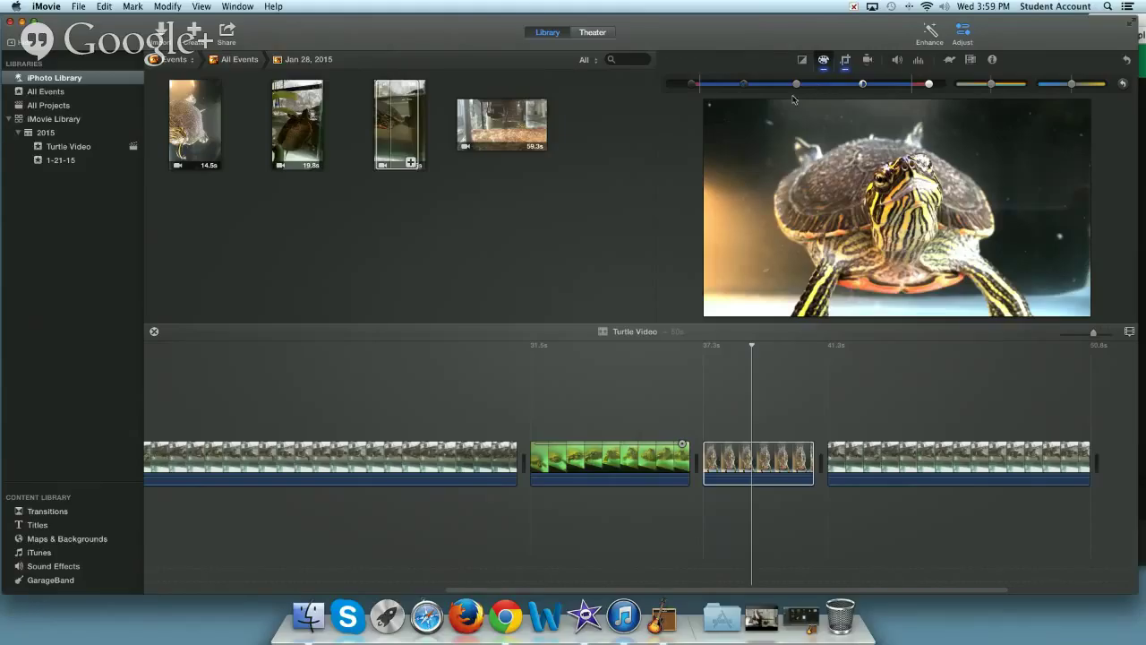
# - Experiment further with deeper shadows and midtone brightness, then reset the exposure adjustments
pyautogui.moveTo(928, 85); pyautogui.dragTo(925, 85)
pyautogui.moveTo(692, 86); pyautogui.dragTo(684, 87)
pyautogui.moveTo(792, 85); pyautogui.dragTo(802, 87)
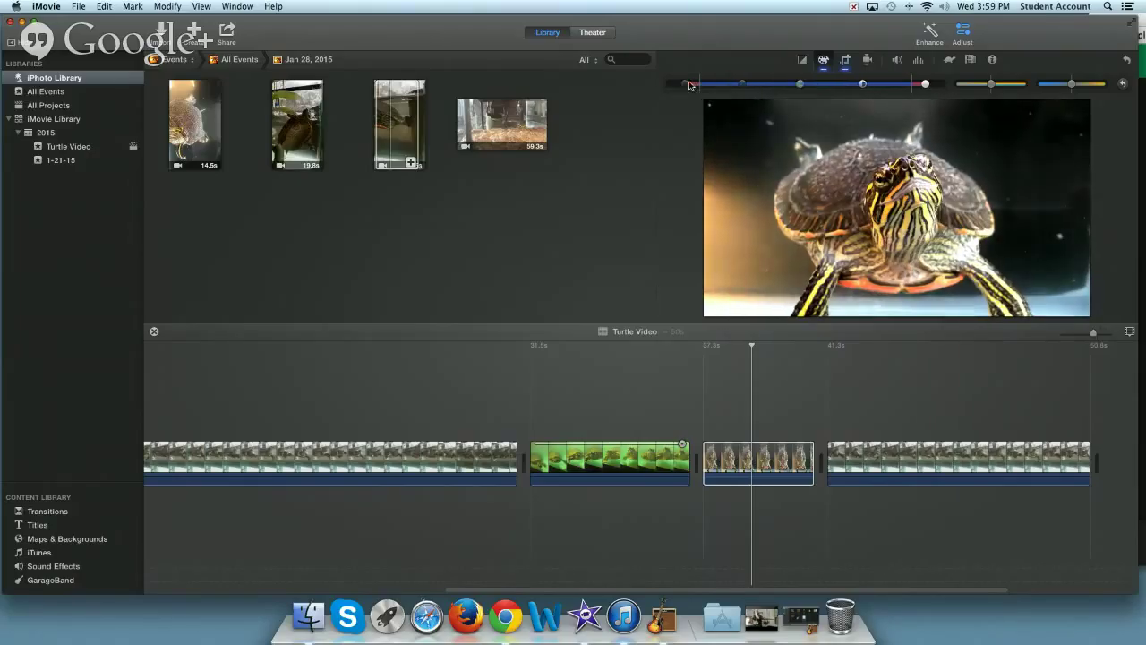
pyautogui.moveTo(690, 85); pyautogui.dragTo(670, 85)
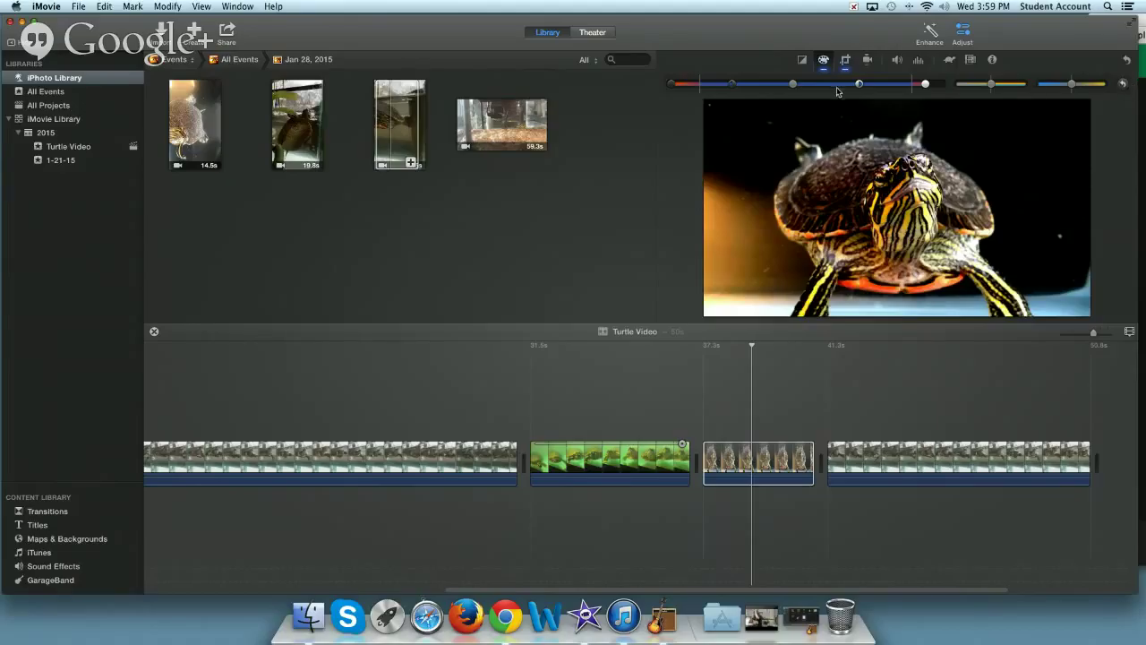
pyautogui.click(1123, 84)
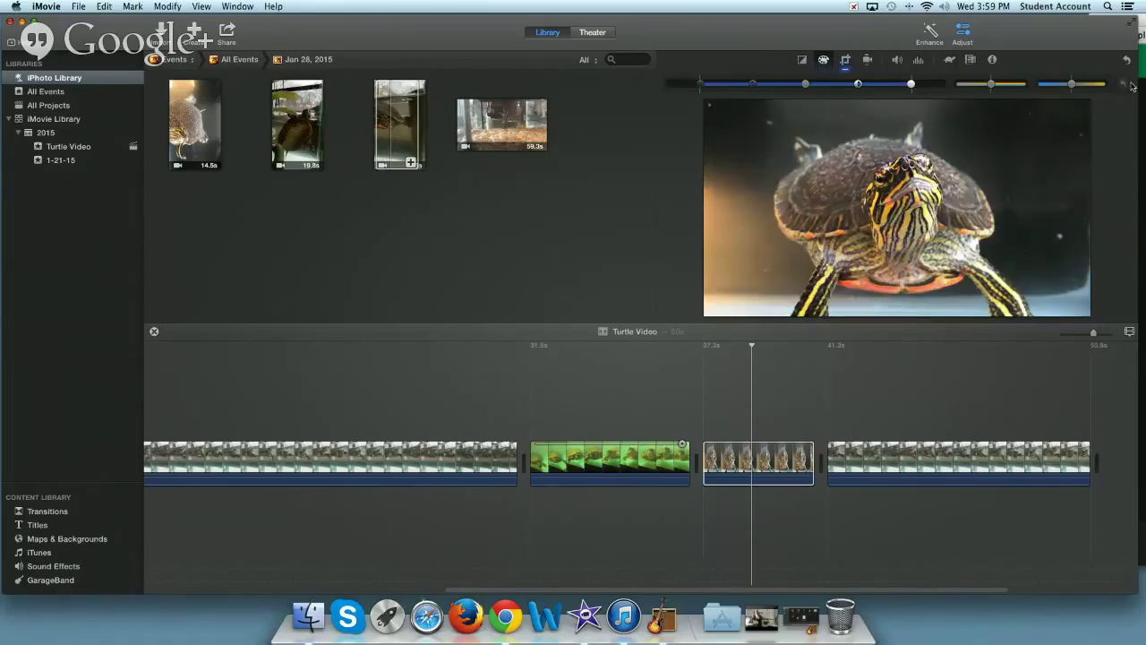
pyautogui.moveTo(825, 99)
# - Boost the turtle clip's saturation, trim it back a little, and cool the temperature slightly
pyautogui.moveTo(991, 85); pyautogui.dragTo(1050, 86)
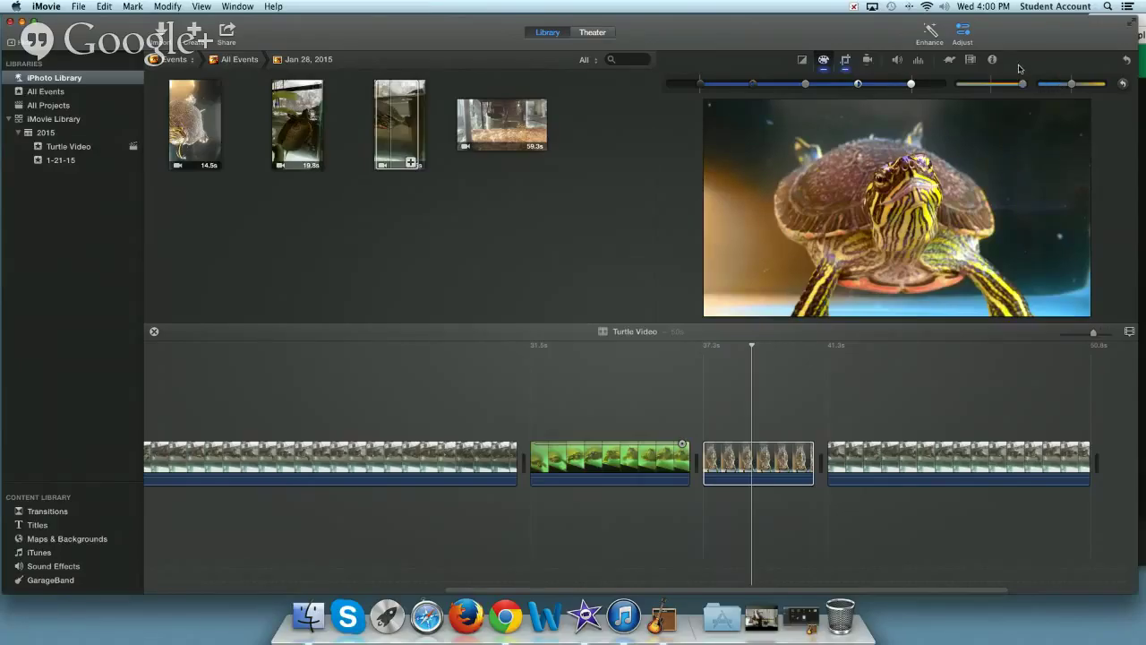
pyautogui.moveTo(1022, 87); pyautogui.dragTo(1004, 86)
pyautogui.moveTo(1000, 85); pyautogui.dragTo(990, 86)
pyautogui.moveTo(1073, 87); pyautogui.dragTo(1064, 86)
# - Warm the clip's colour temperature and pull the highlight handle slightly left
pyautogui.moveTo(1061, 87); pyautogui.dragTo(1080, 85)
pyautogui.moveTo(911, 84); pyautogui.dragTo(901, 85)
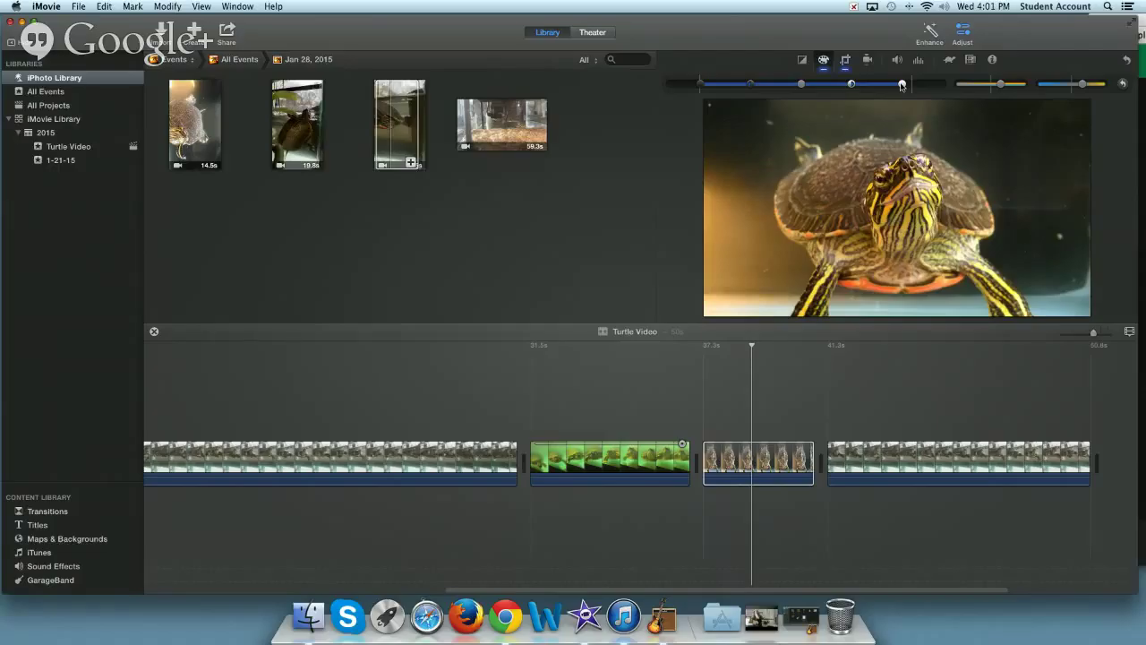
pyautogui.moveTo(920, 109)
# - Choose Match Color and sample reference frames, including a frame from the last clip
pyautogui.click(803, 60)
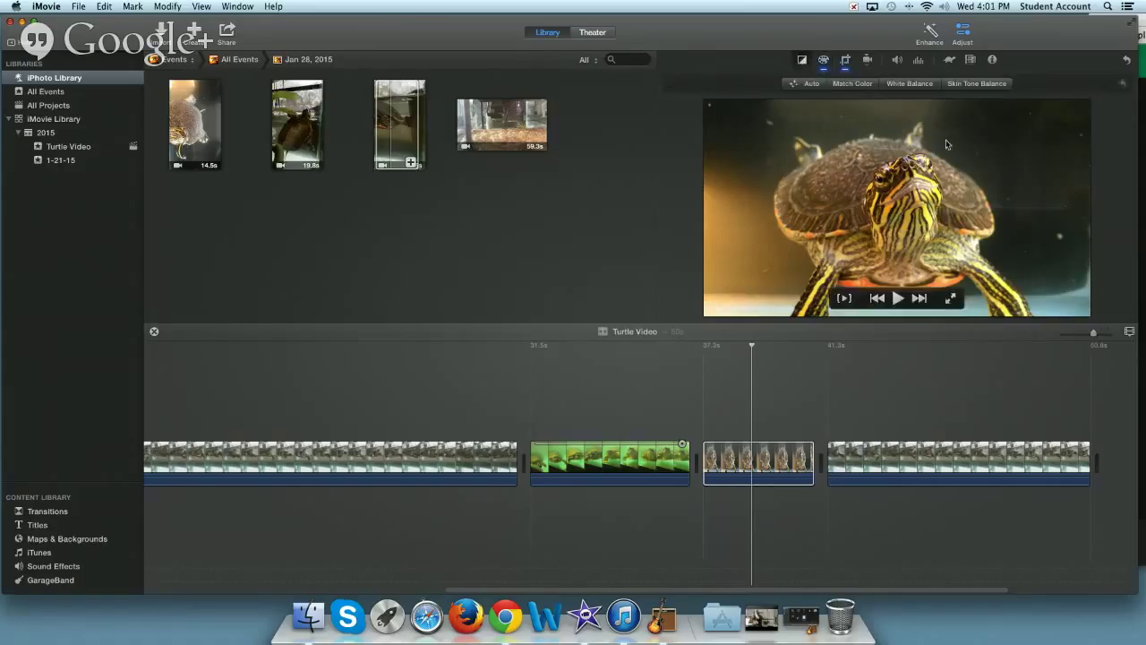
pyautogui.click(852, 84)
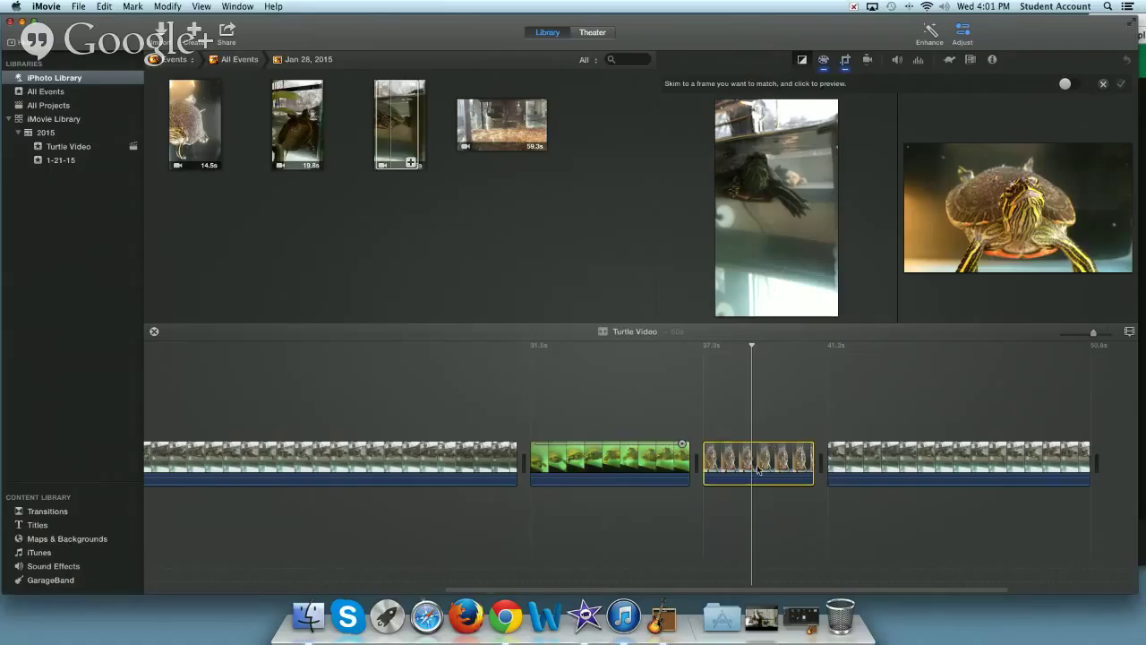
pyautogui.click(764, 109)
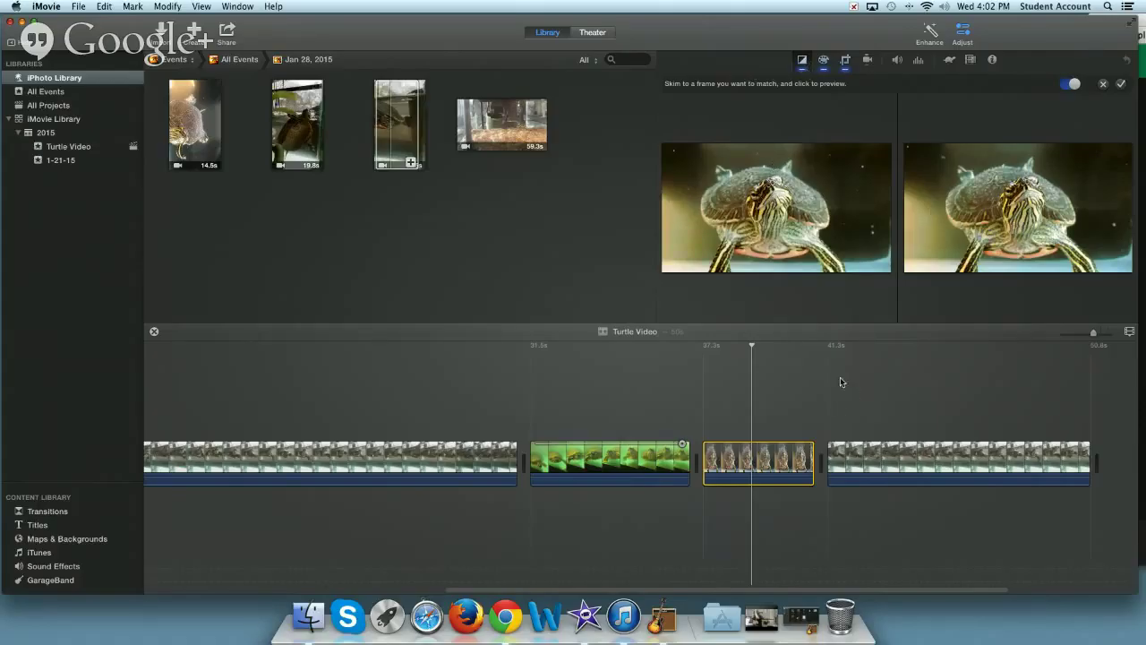
pyautogui.click(887, 455)
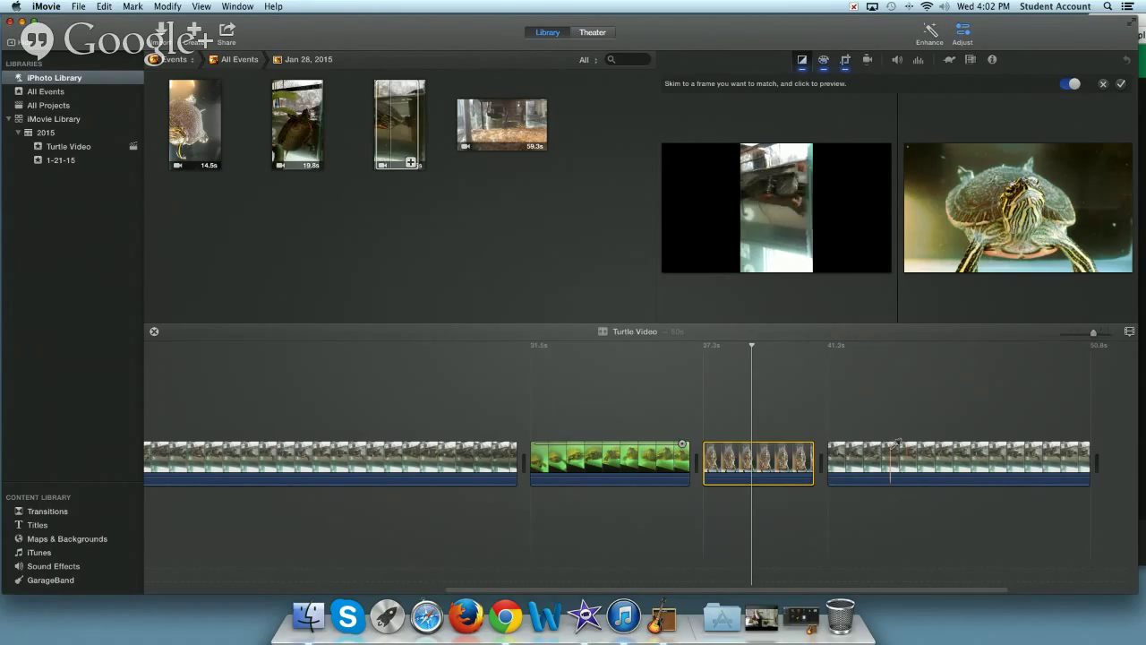
# - Preview the turtle clip matched to the green clip's frame, then cancel the colour match
pyautogui.click(667, 458)
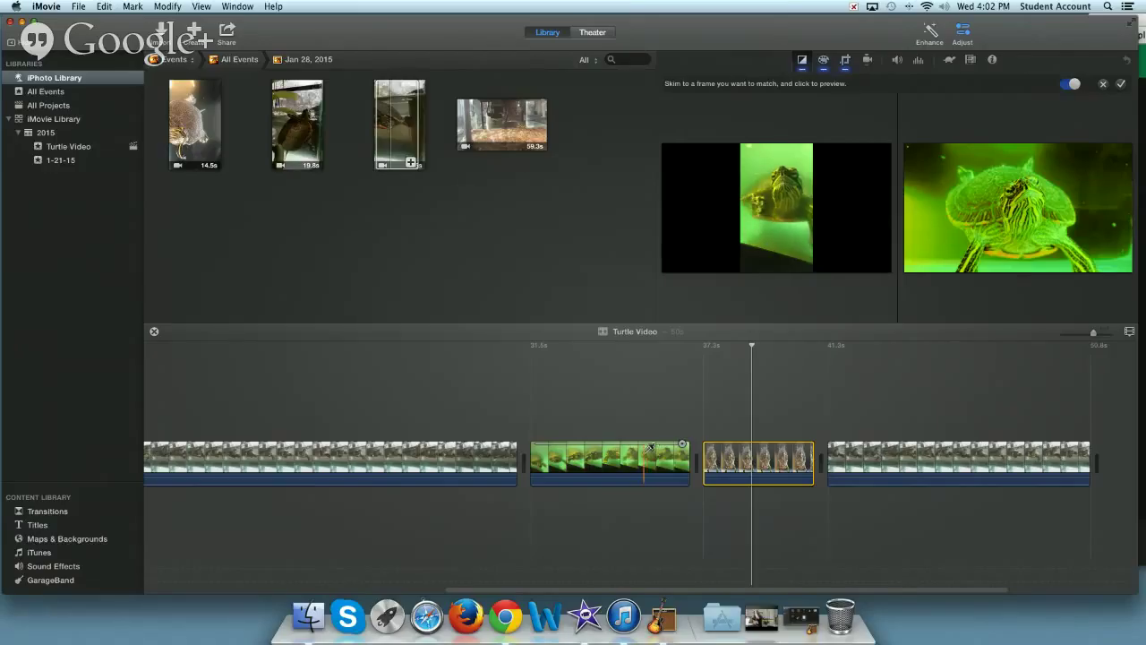
pyautogui.click(651, 446)
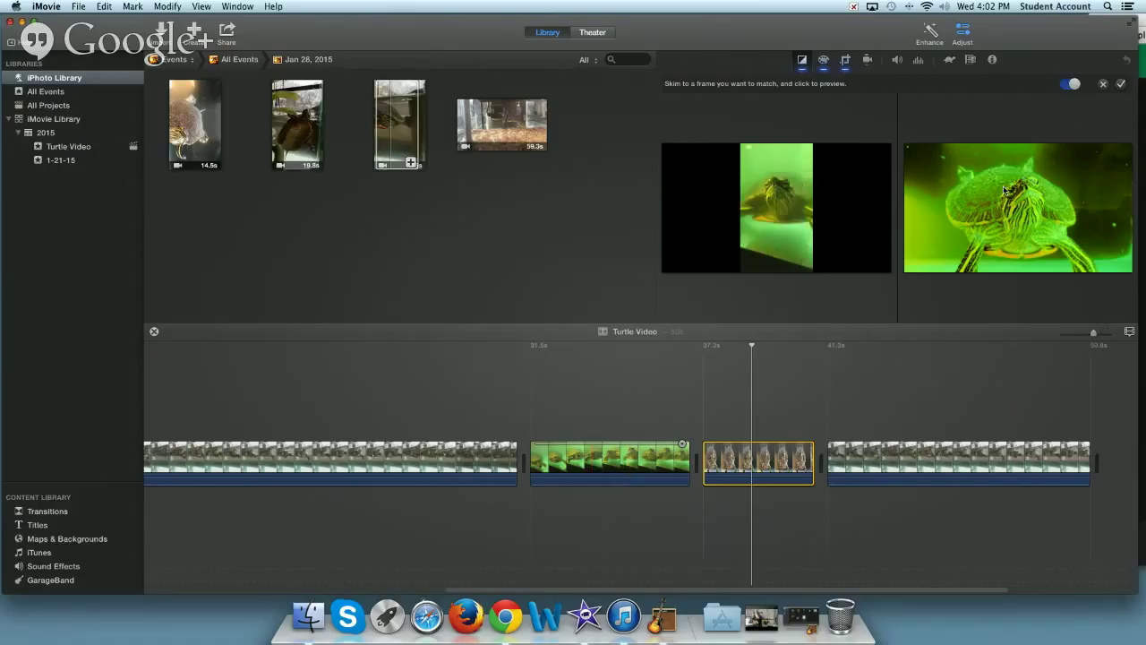
pyautogui.click(1105, 85)
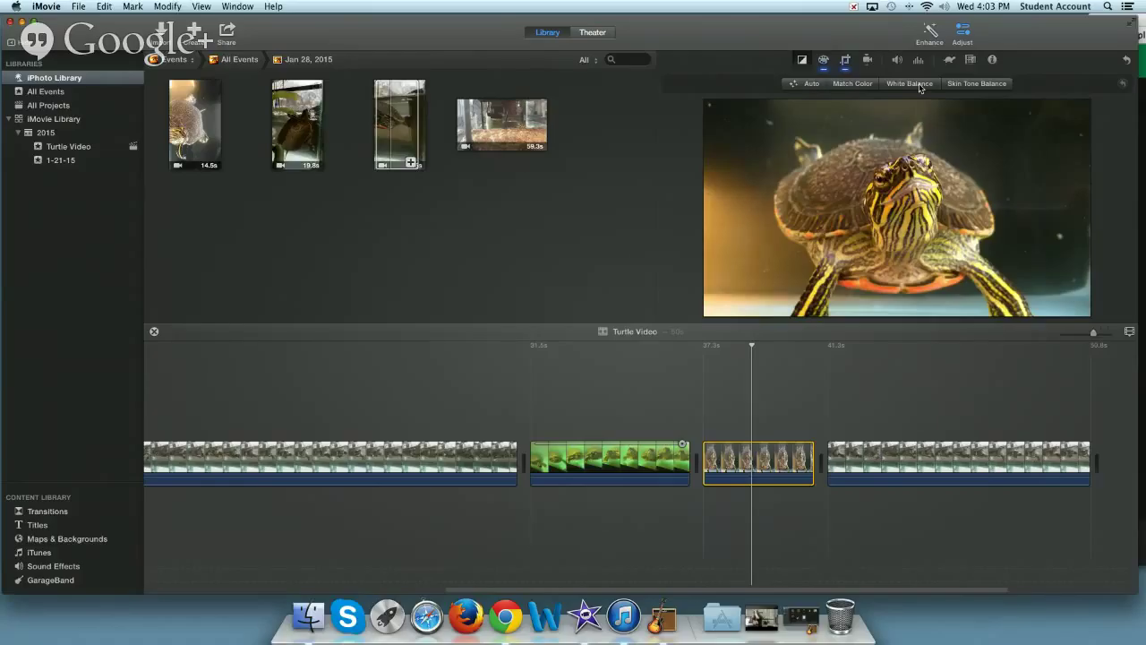
# - White-balance the turtle clip from a neutral spot in the frame, then choose Skin Tone Balance
pyautogui.moveTo(940, 171)
pyautogui.click(910, 83)
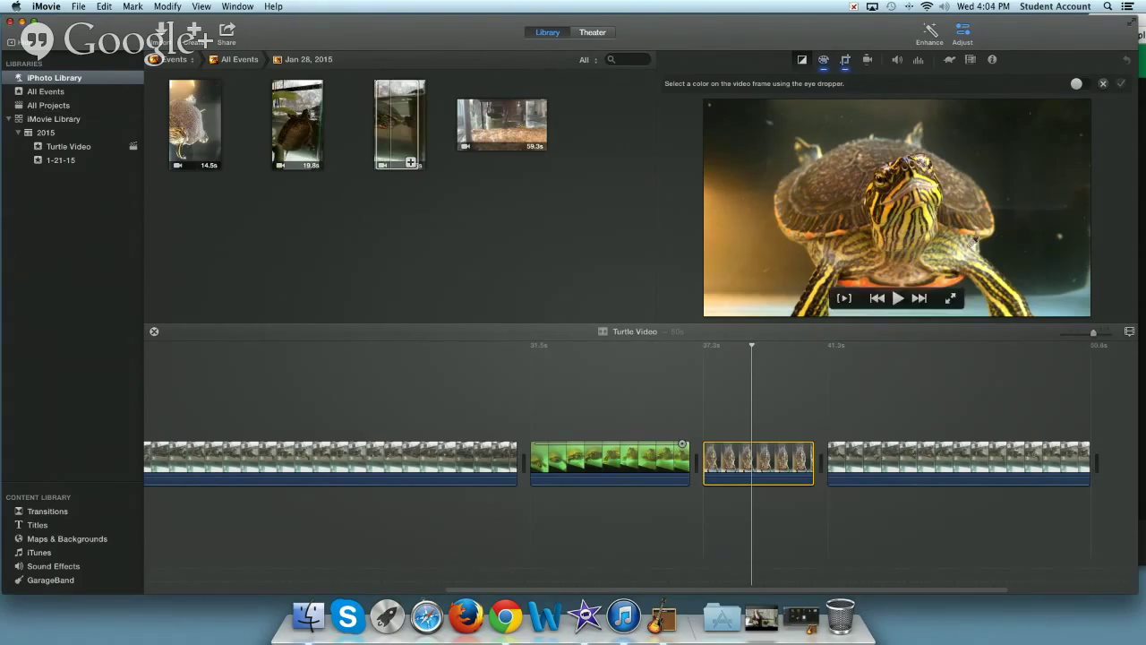
pyautogui.click(964, 251)
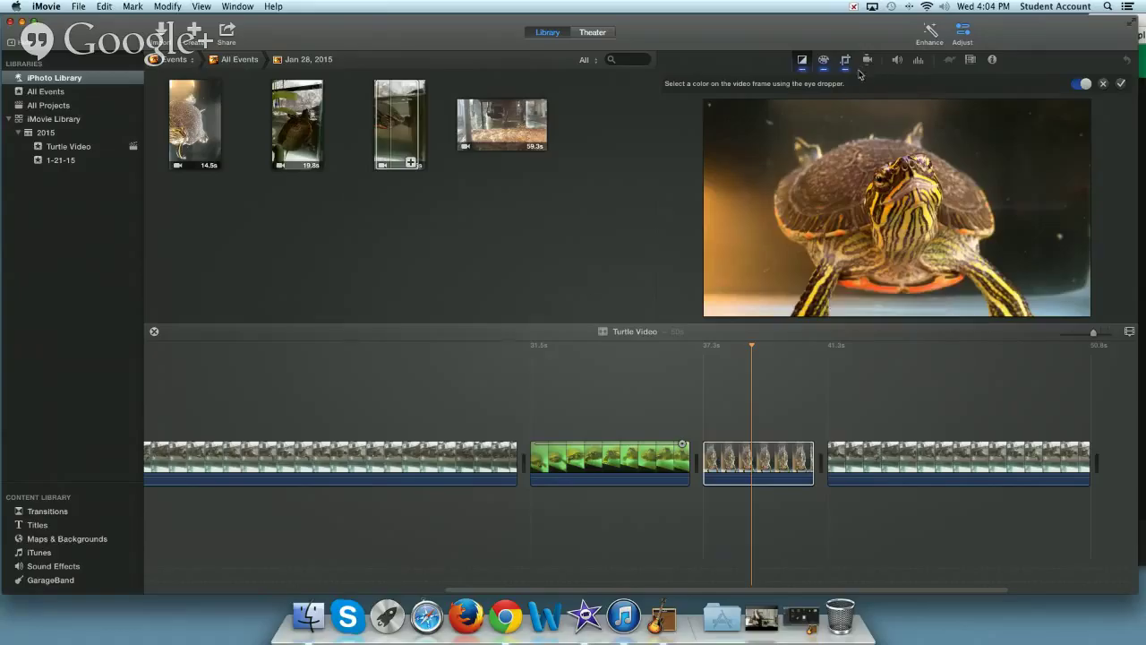
pyautogui.click(802, 63)
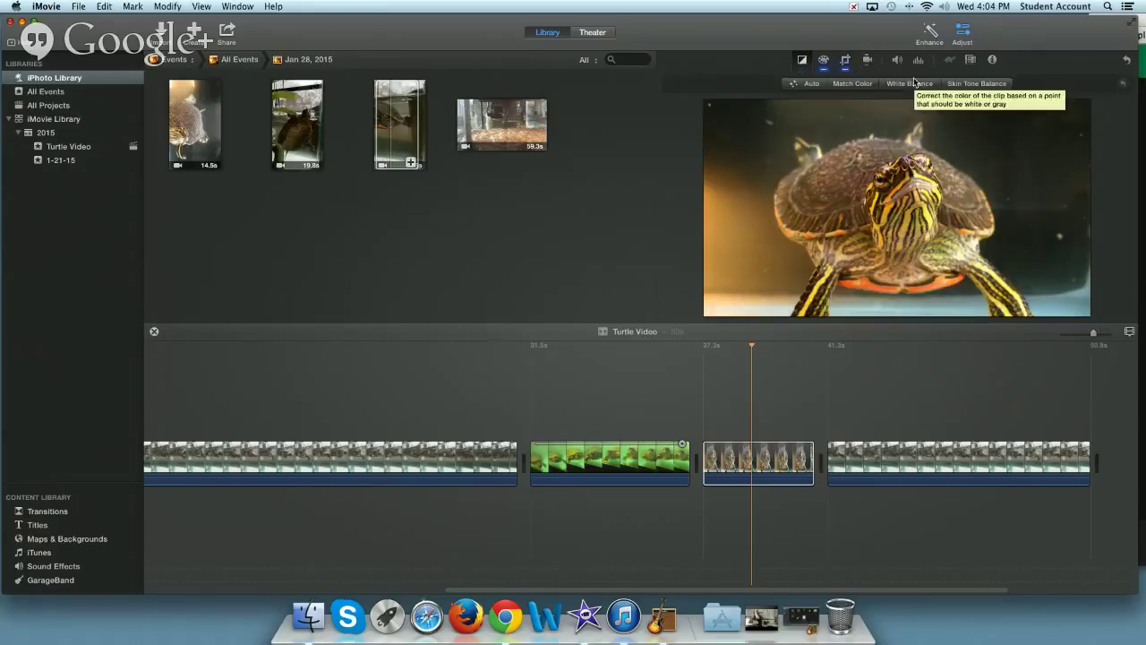
pyautogui.click(974, 85)
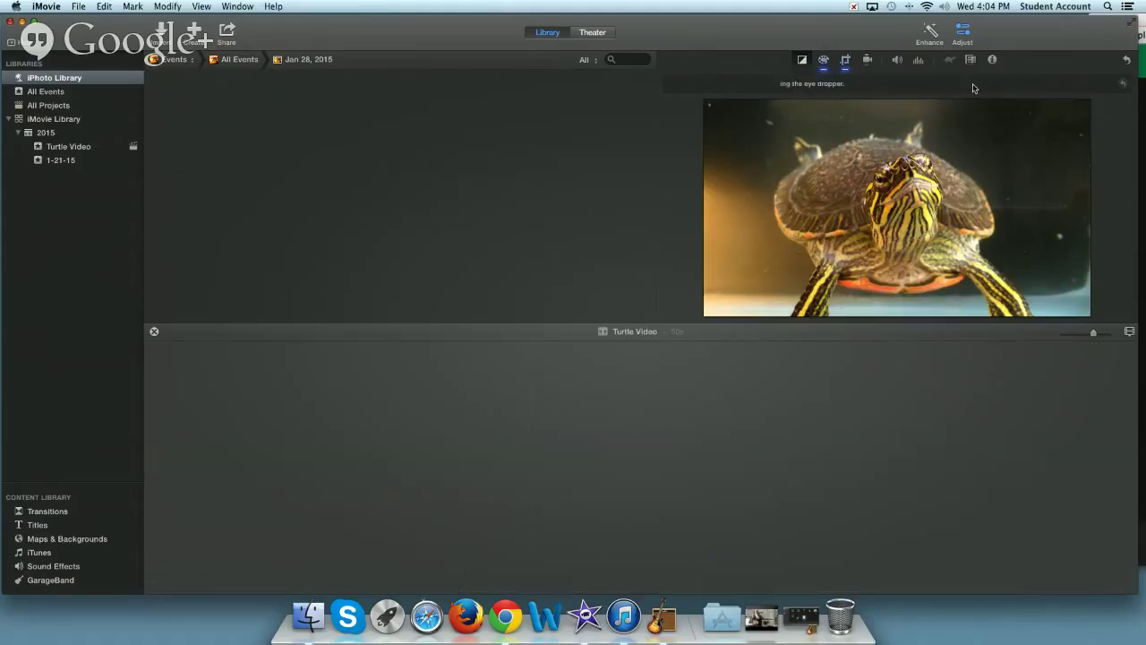
# - Cancel Skin Tone Balance and place the playhead inside the last tank clip
pyautogui.click(802, 61)
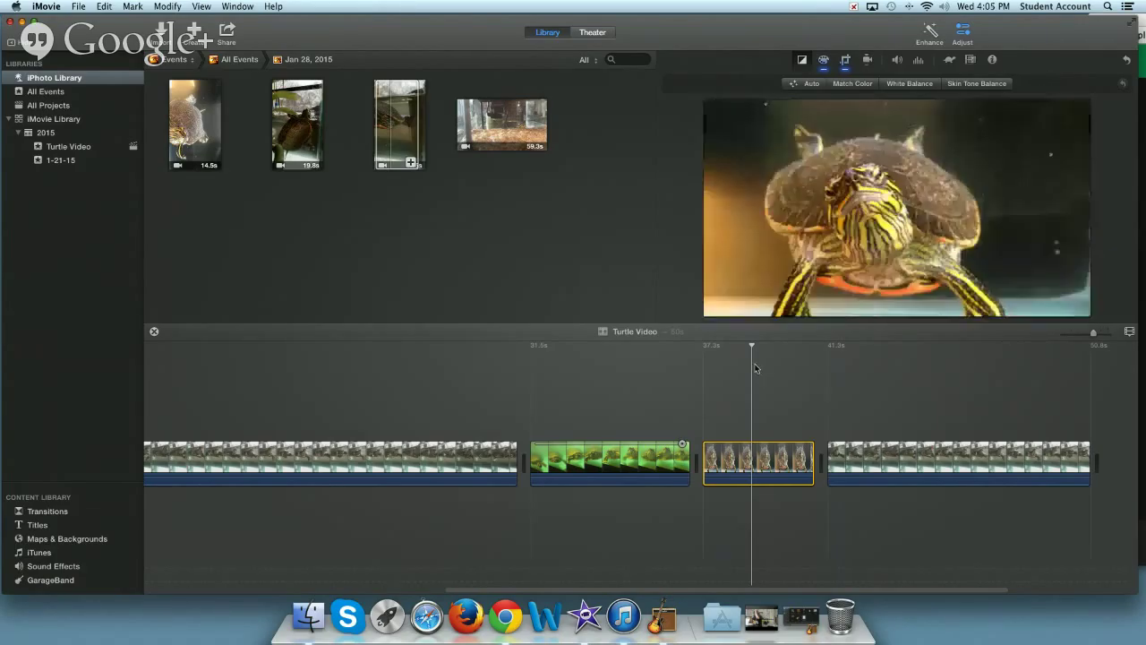
pyautogui.moveTo(988, 191)
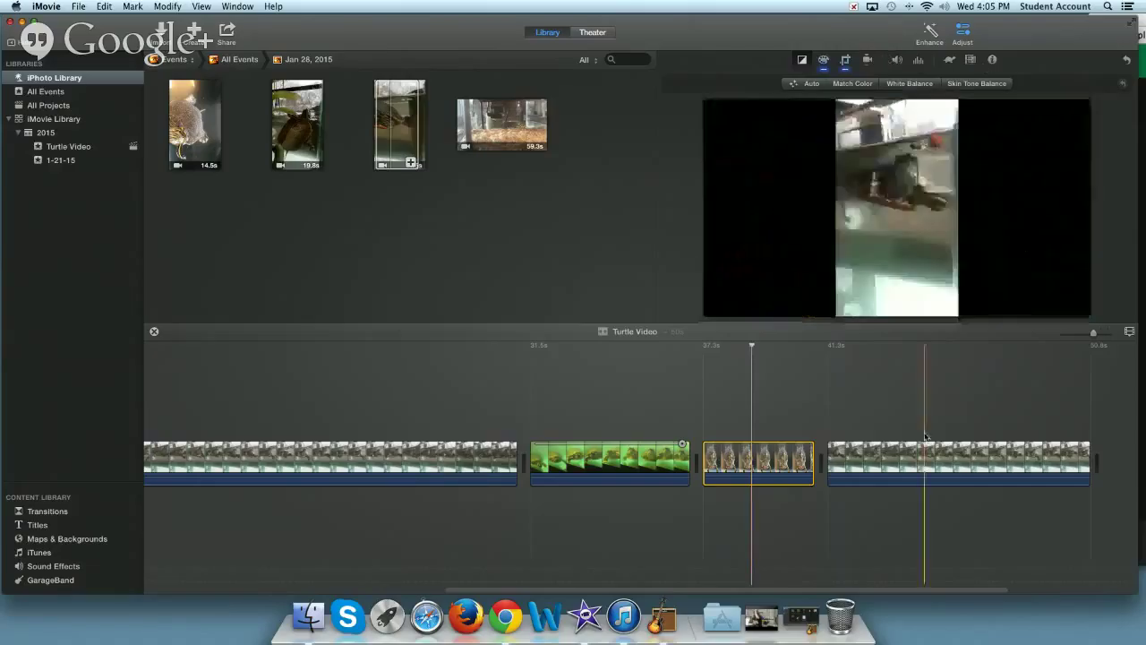
pyautogui.click(874, 346)
pyautogui.click(874, 345)
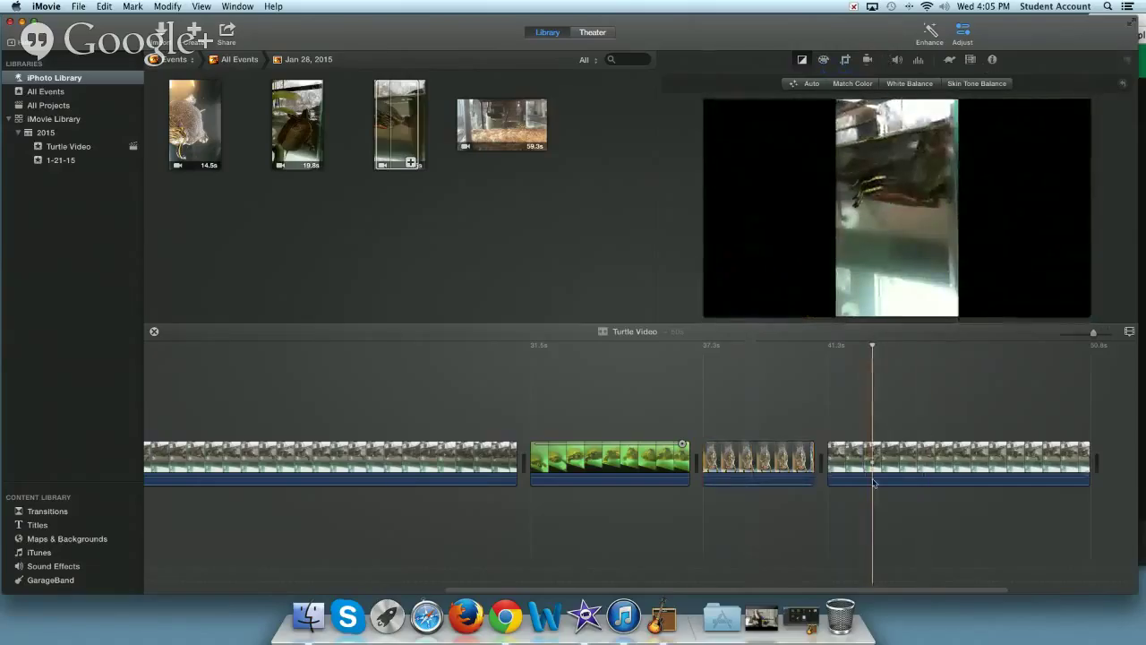
# - Set the last tank clip's speed to Custom 200%, doubling its playback speed
pyautogui.click(949, 60)
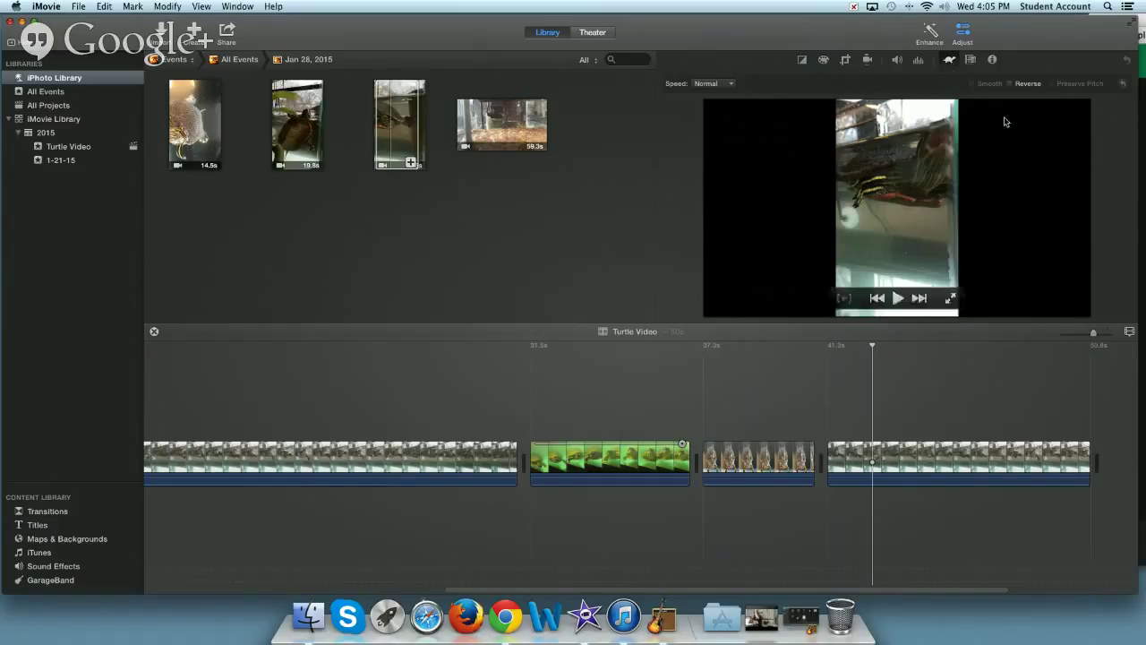
pyautogui.click(711, 84)
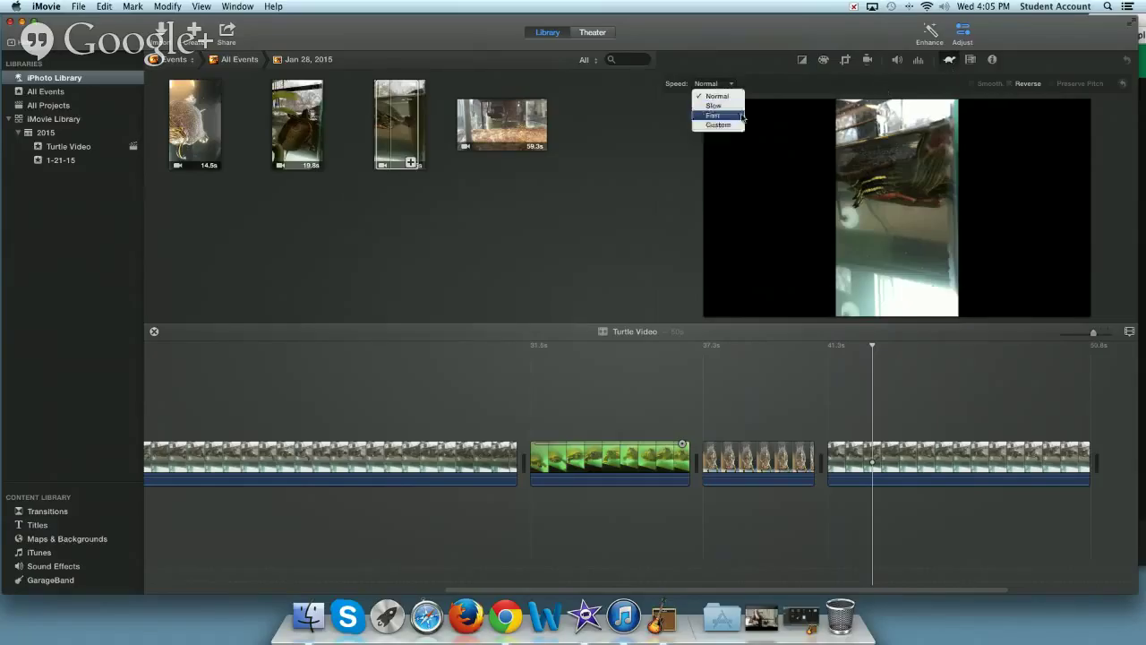
pyautogui.click(722, 124)
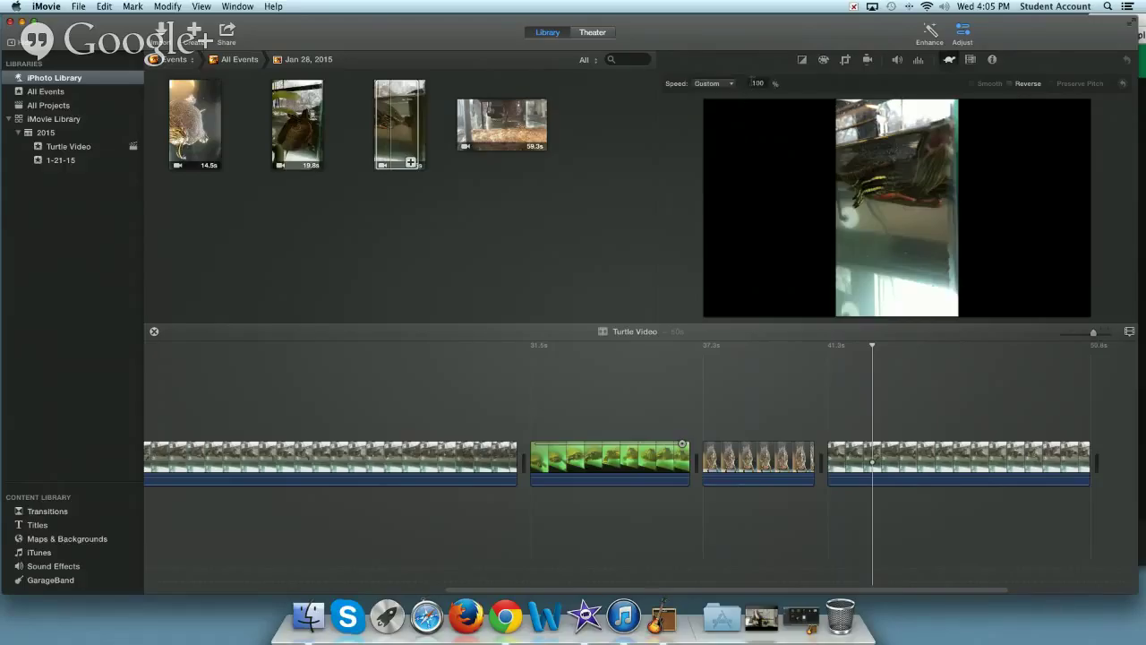
pyautogui.click(758, 83)
pyautogui.click(731, 82)
pyautogui.click(707, 97)
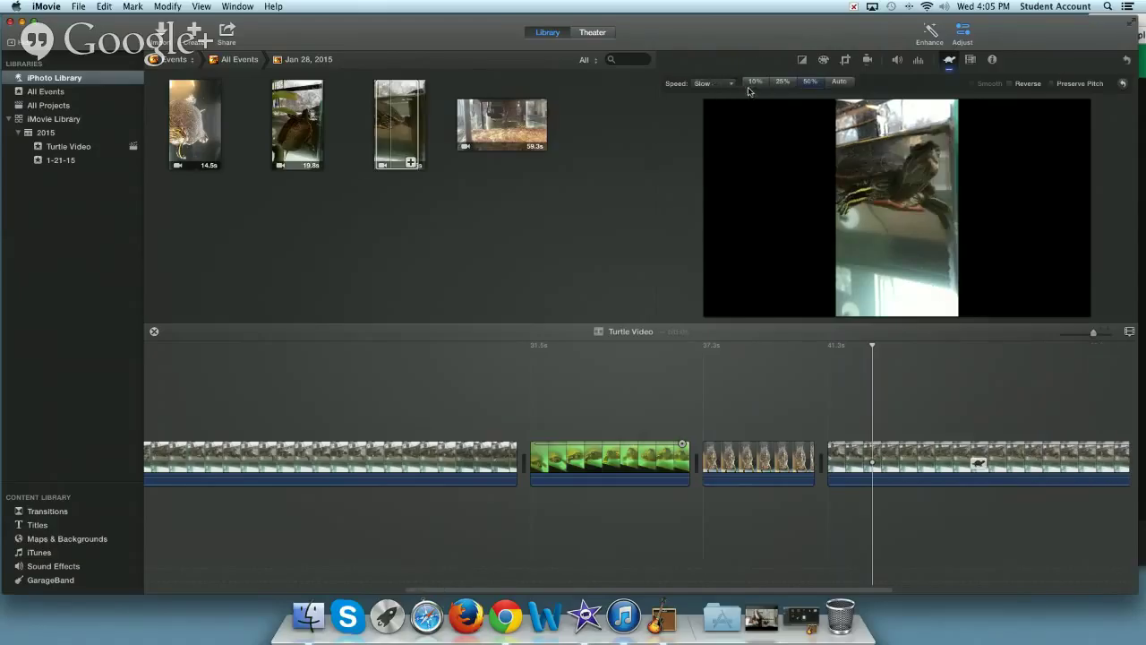
pyautogui.click(731, 85)
pyautogui.click(724, 125)
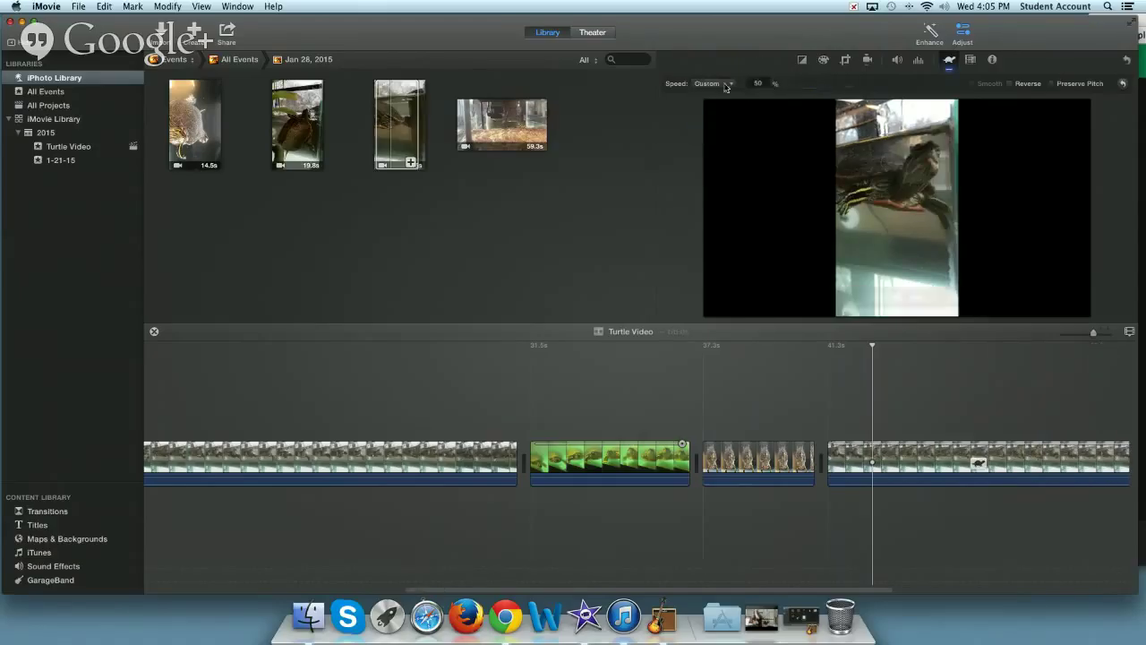
pyautogui.click(728, 85)
pyautogui.click(758, 84)
pyautogui.write('200')
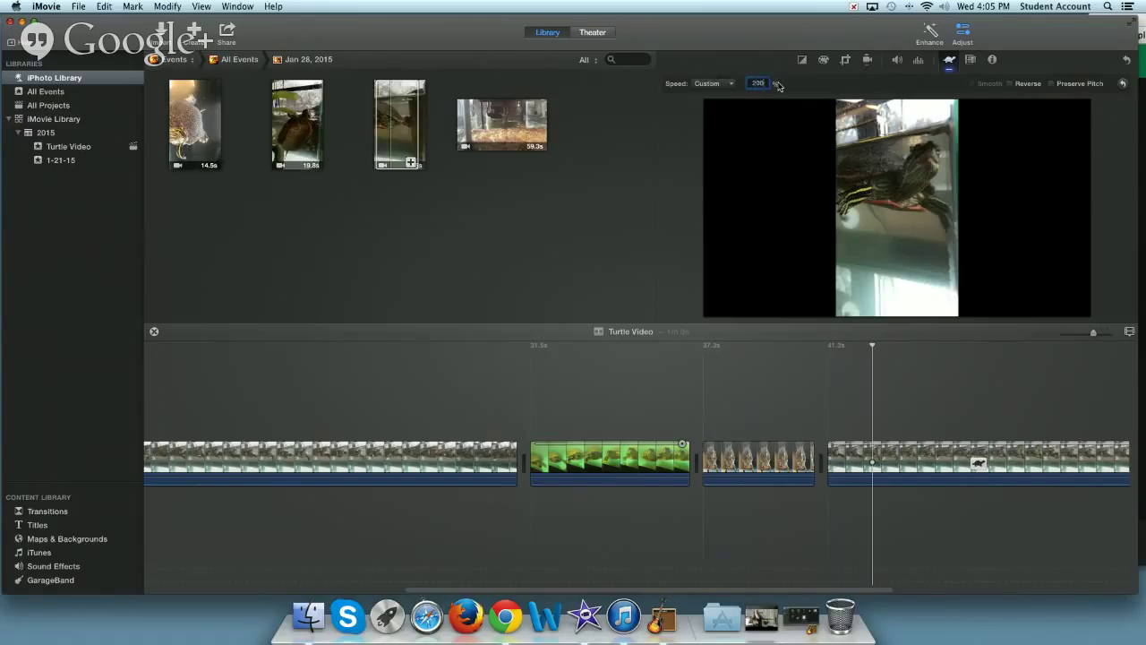
pyautogui.press('Return')
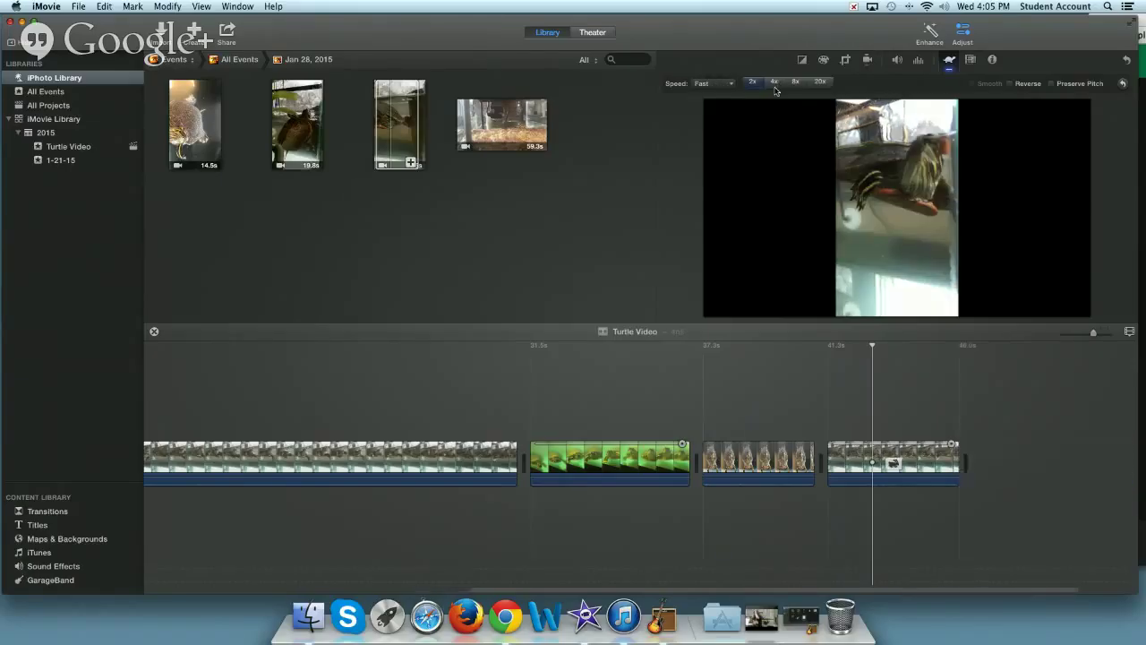
# - Set the last clip to play in reverse and show its Clip Filter and Audio Effects options
pyautogui.click(1012, 85)
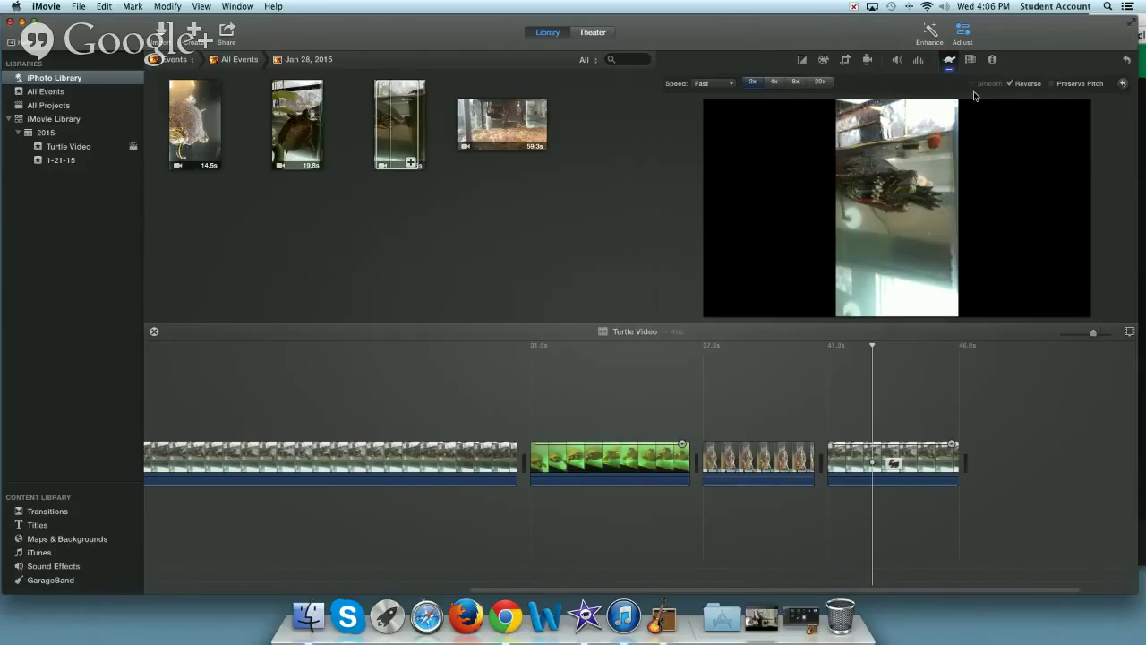
pyautogui.click(969, 61)
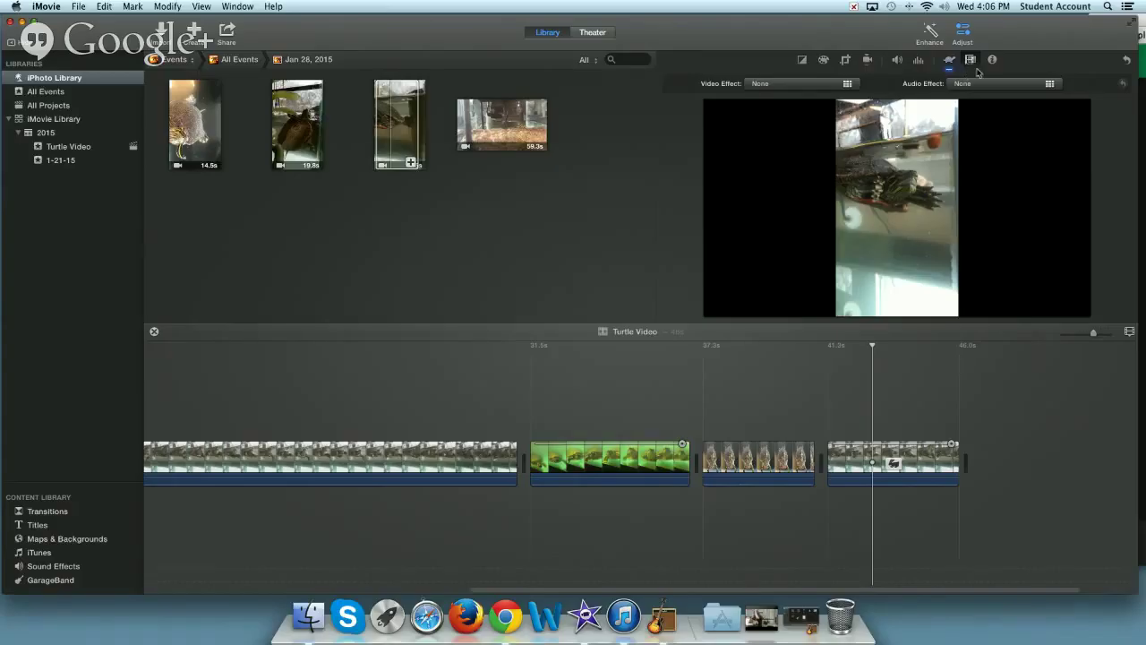
# - Give the last tank clip the Romantic video effect, replacing an initial Flipped choice
pyautogui.moveTo(1032, 125)
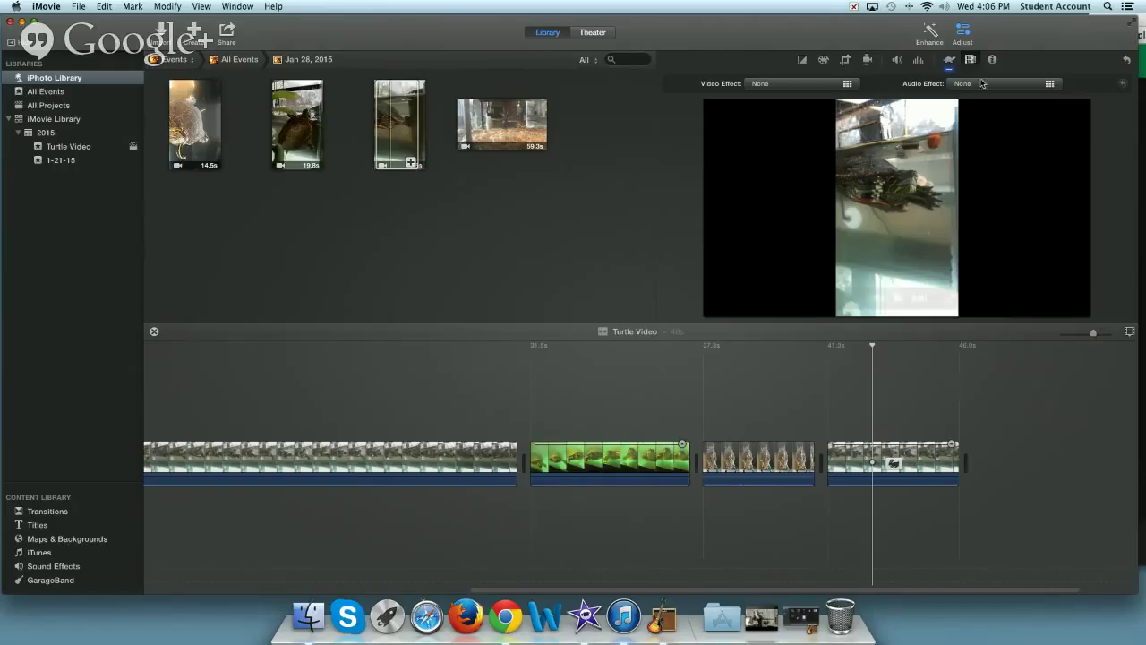
pyautogui.click(950, 60)
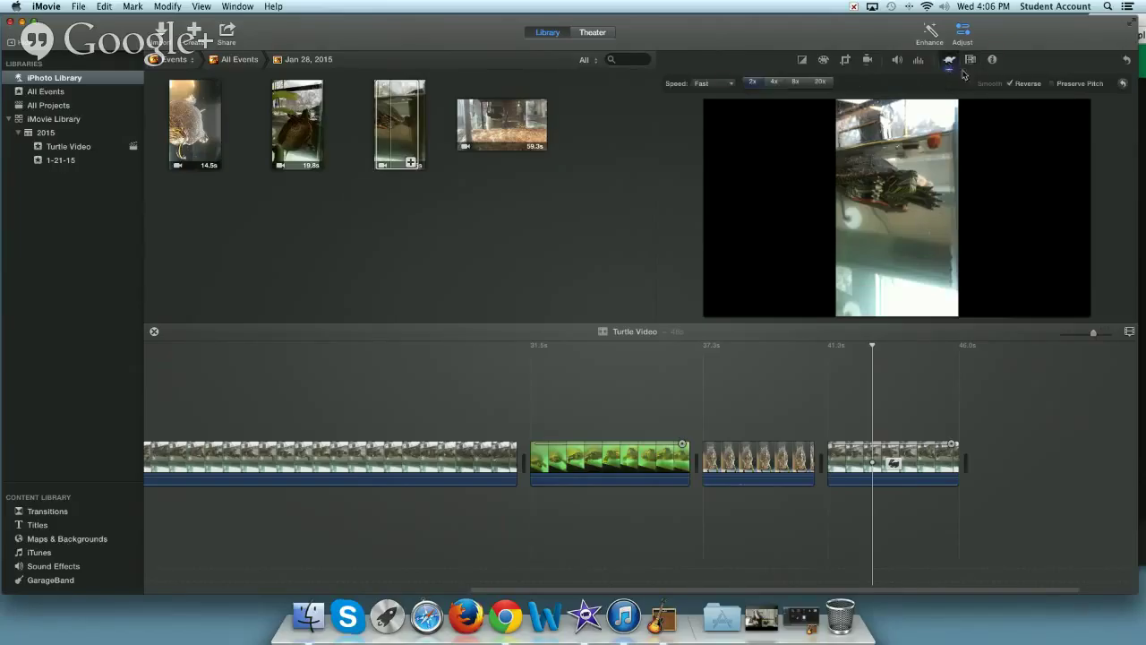
pyautogui.click(970, 62)
pyautogui.click(839, 86)
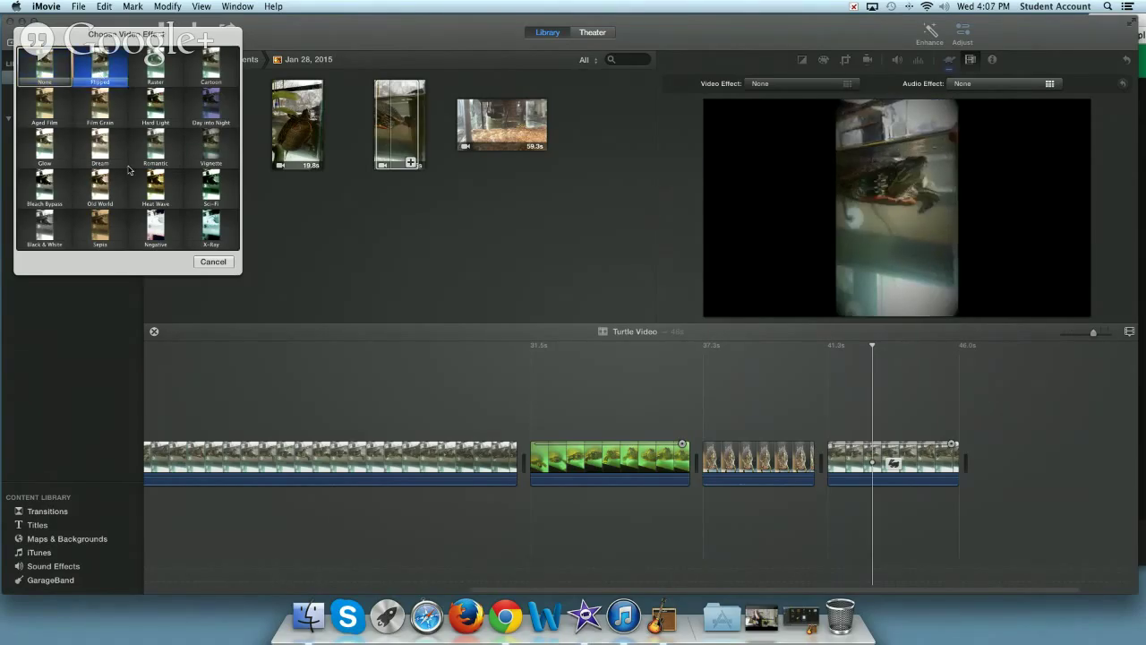
pyautogui.click(99, 67)
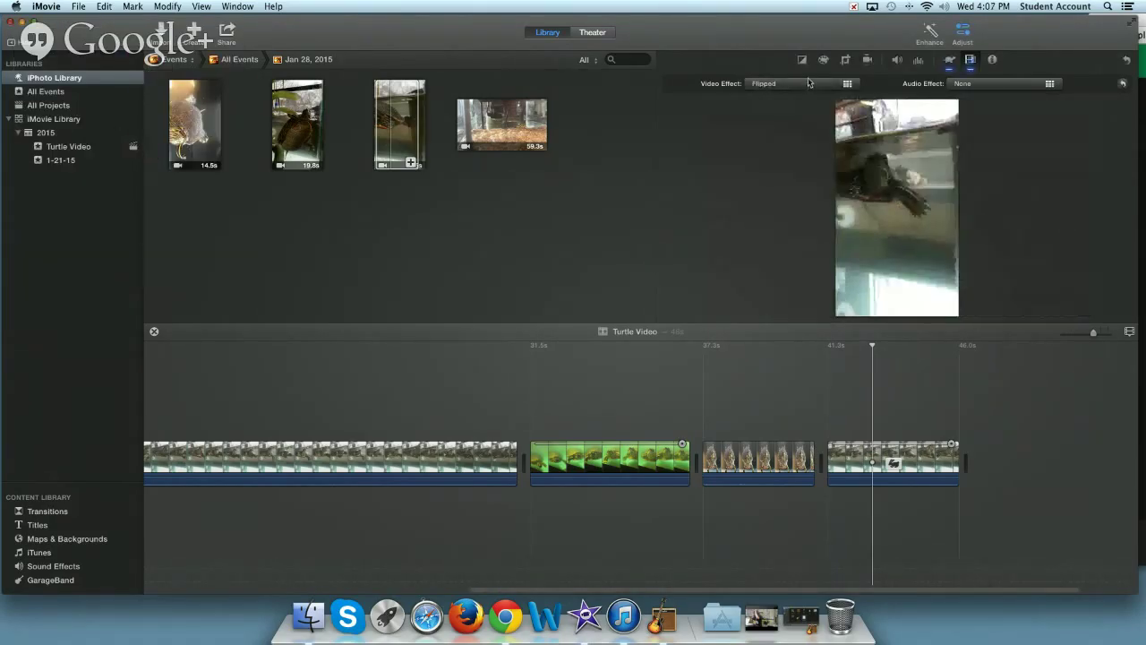
pyautogui.click(808, 83)
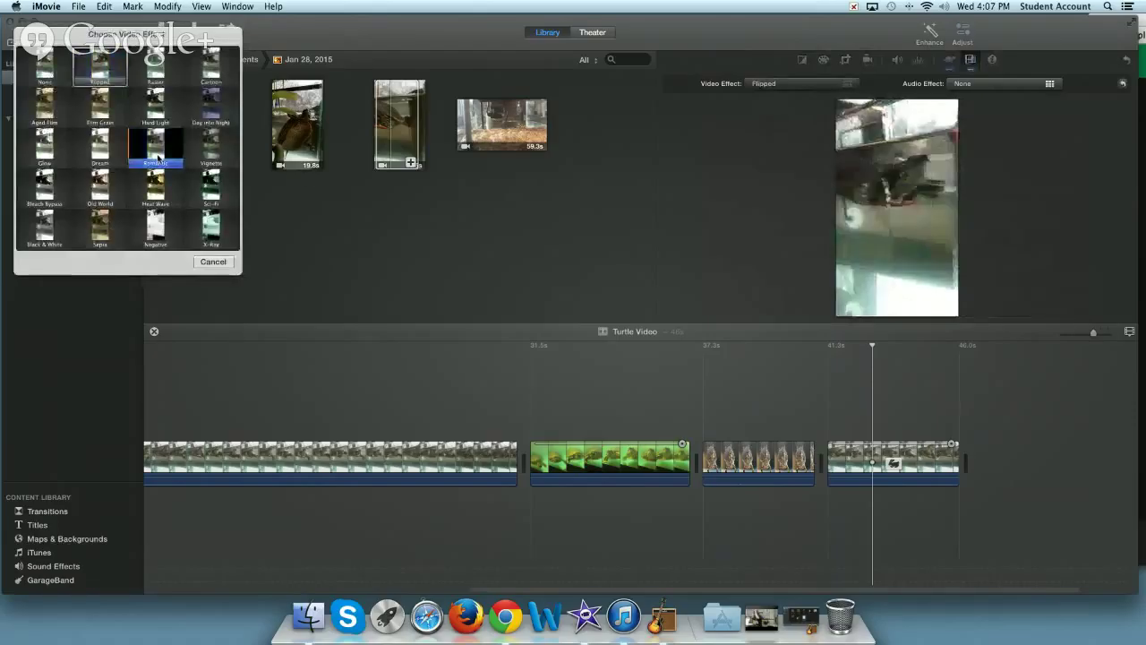
pyautogui.click(157, 159)
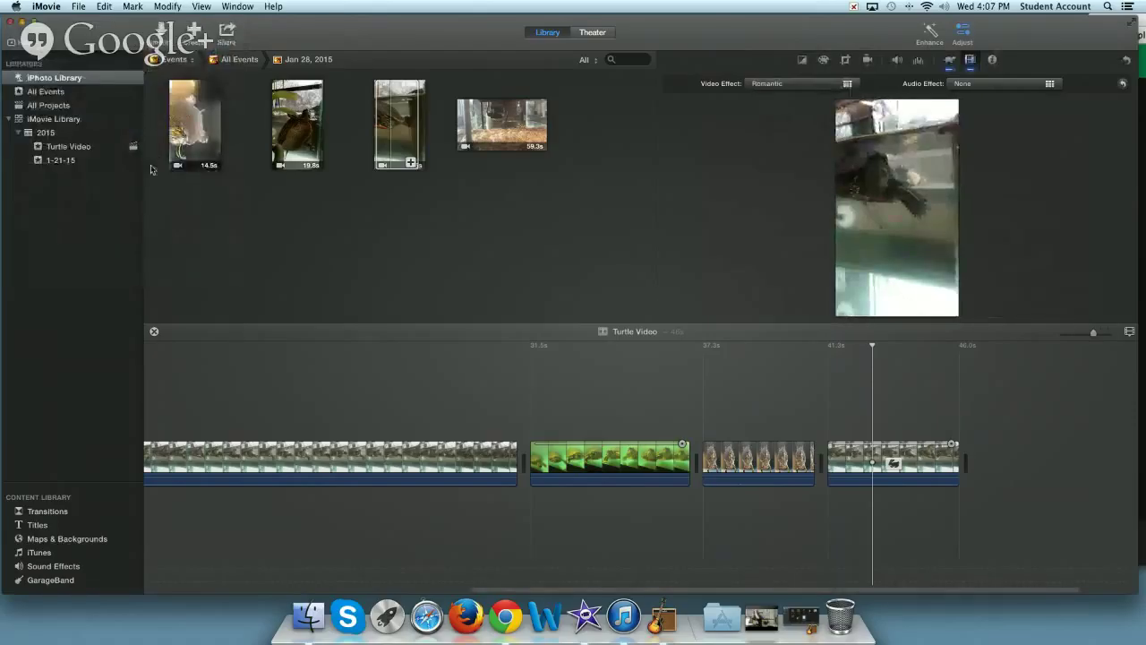
pyautogui.click(399, 123)
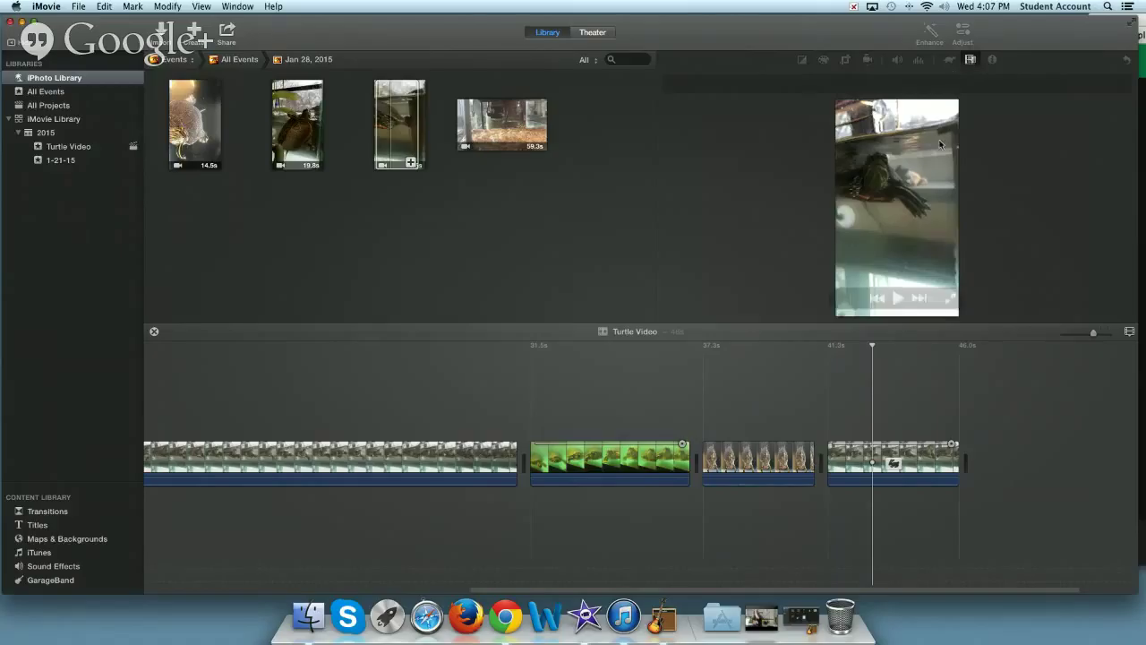
pyautogui.click(871, 347)
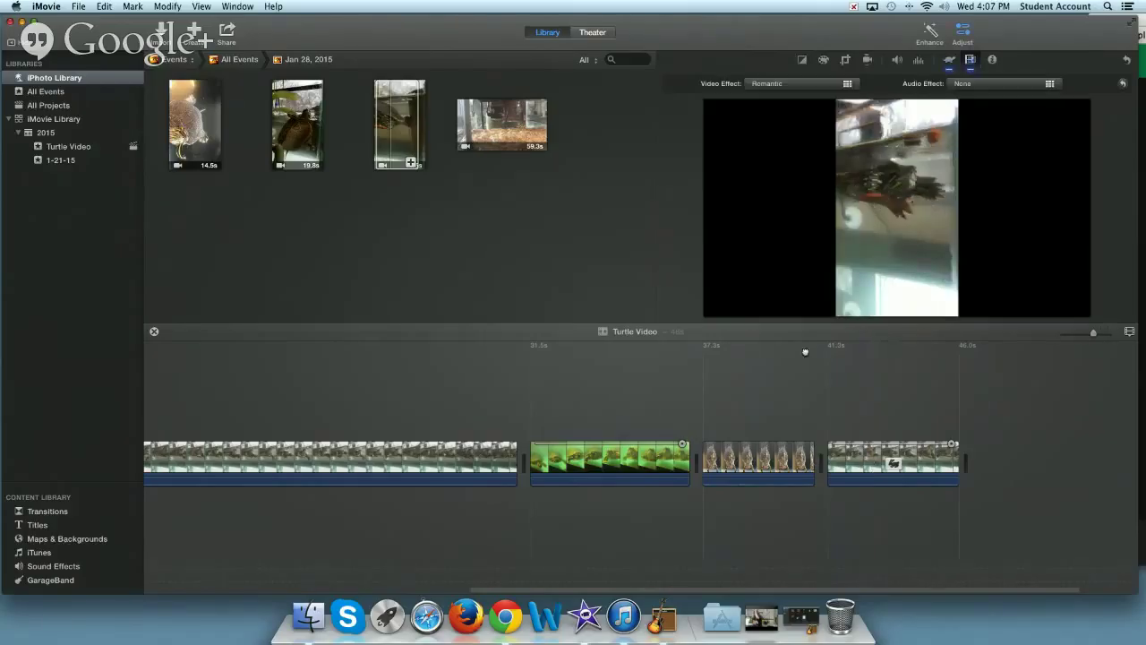
# - Keep the first clip's video effect at None and apply the Telephone audio effect
pyautogui.click(408, 458)
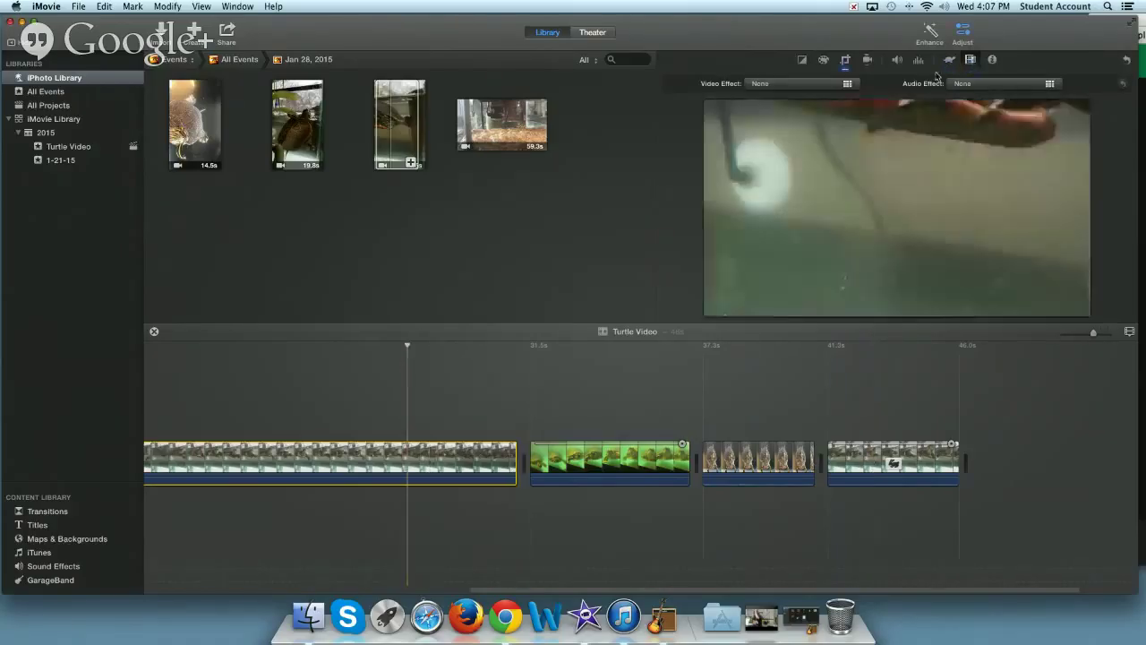
pyautogui.click(849, 83)
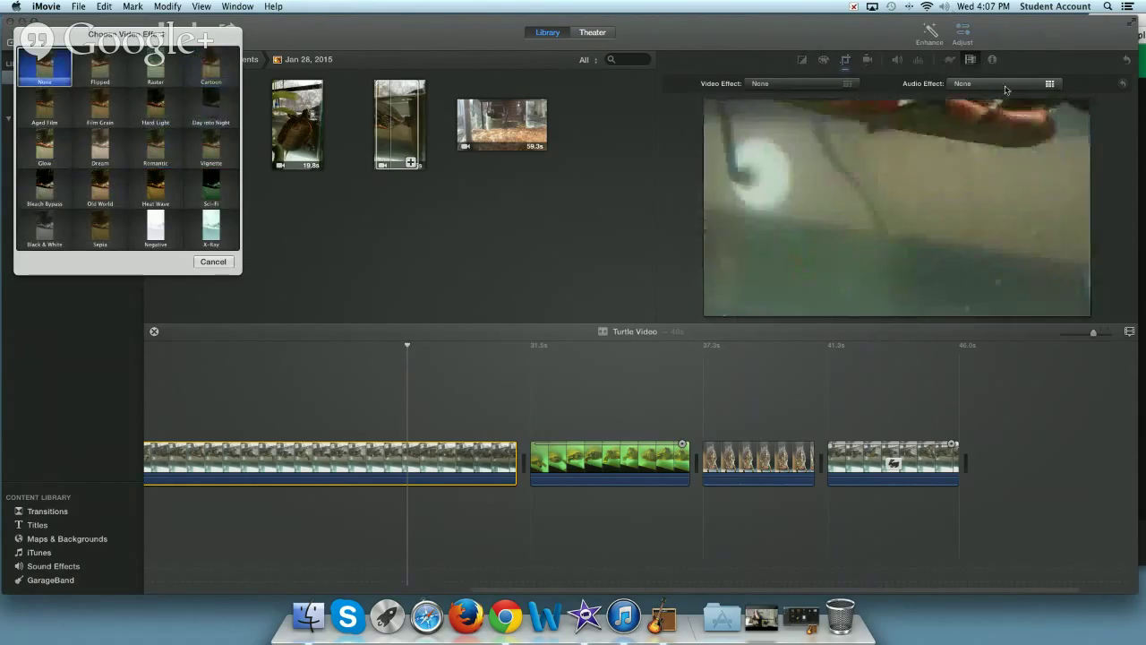
pyautogui.click(41, 63)
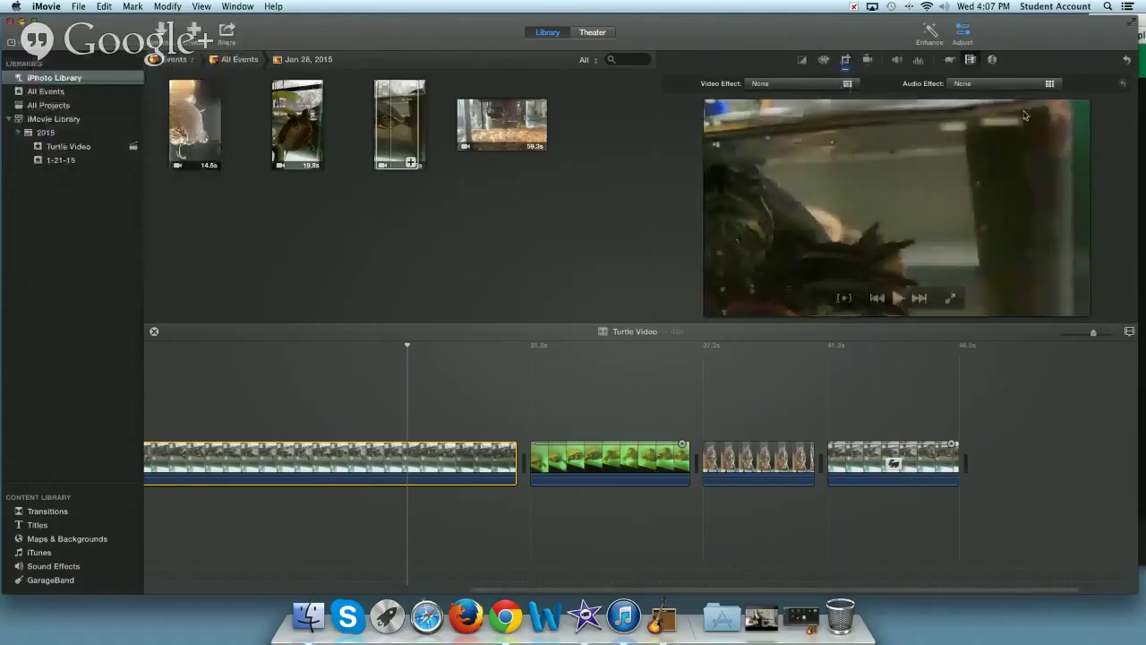
pyautogui.click(994, 84)
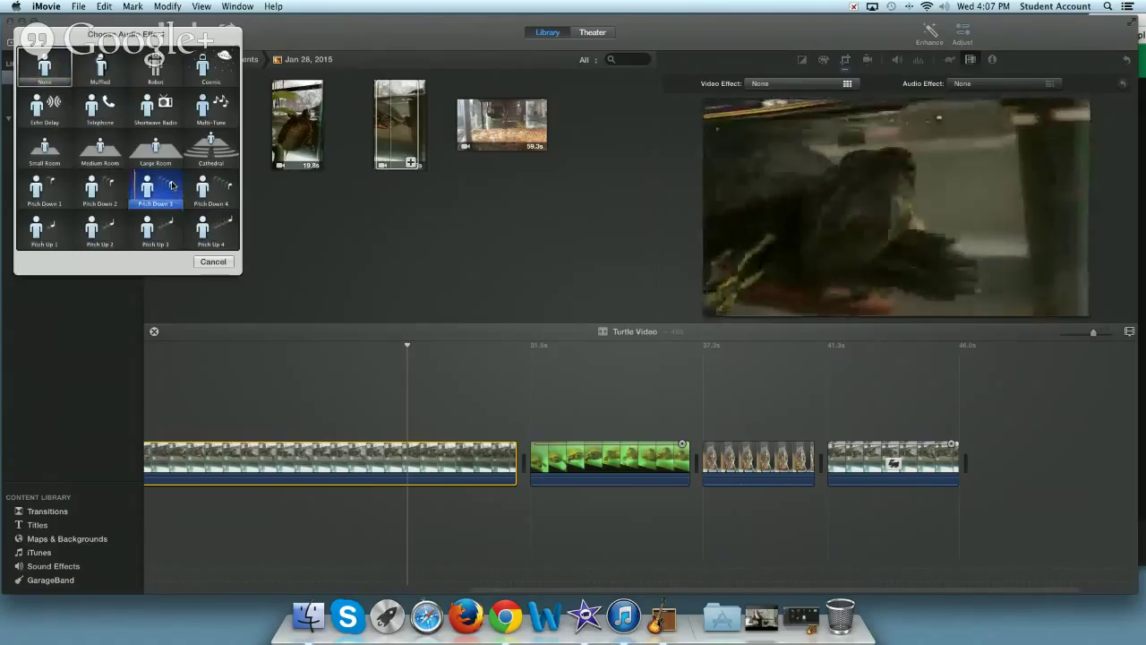
pyautogui.click(96, 105)
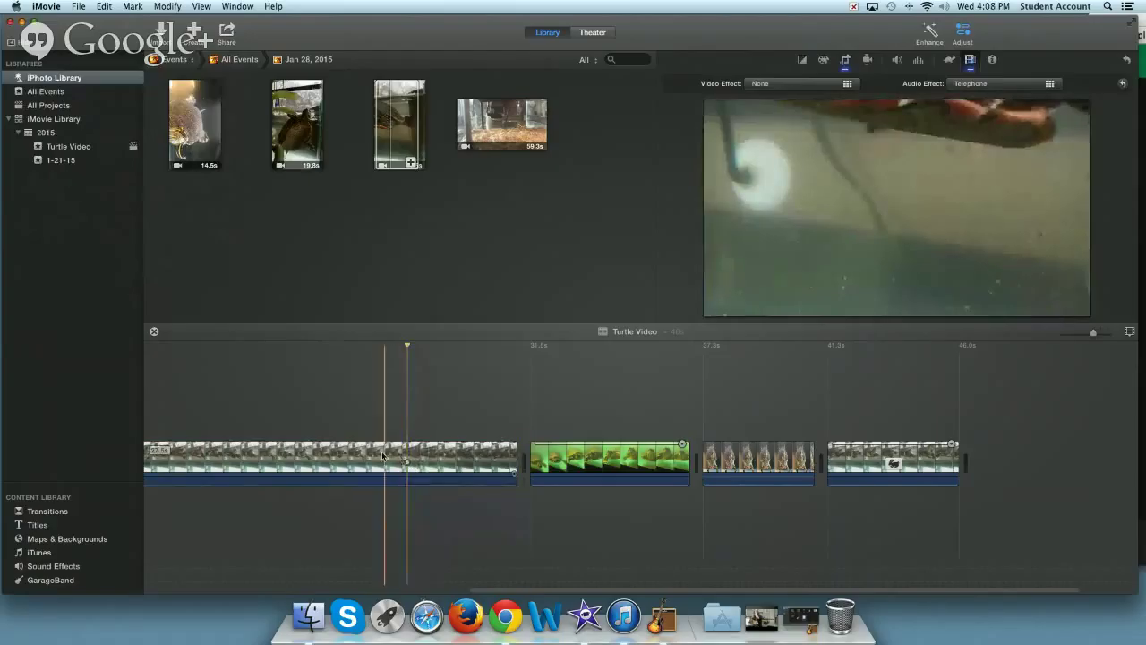
# - Apply the Romantic video effect to the project's first clip
pyautogui.hscroll(-1, 313, 467)
pyautogui.click(312, 472)
pyautogui.click(811, 88)
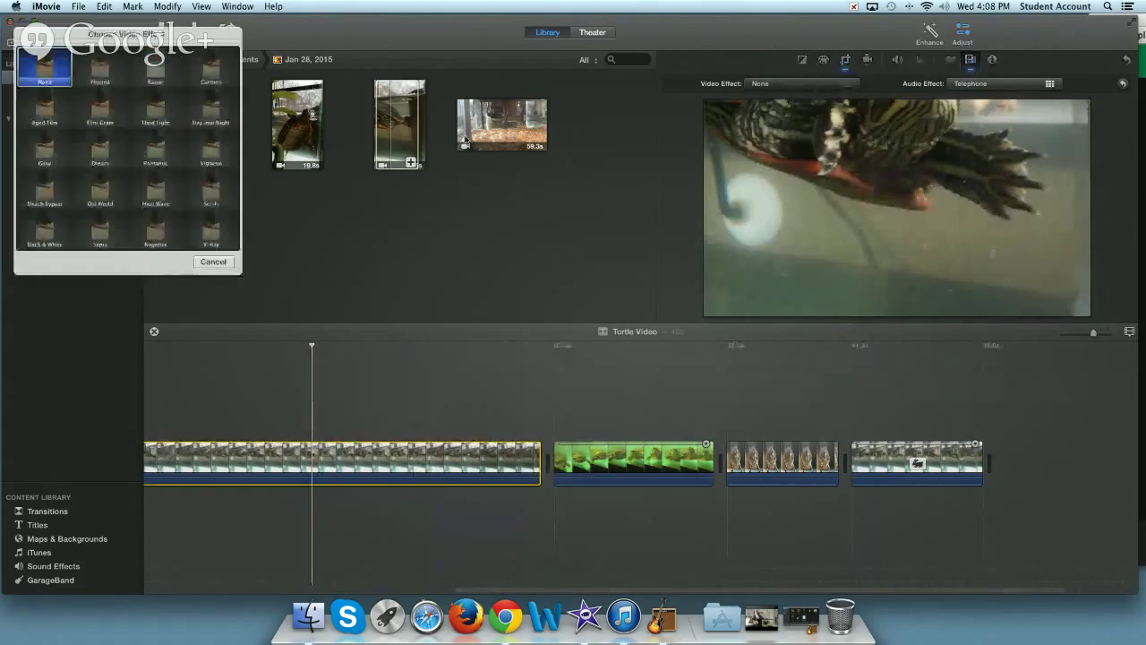
pyautogui.click(152, 145)
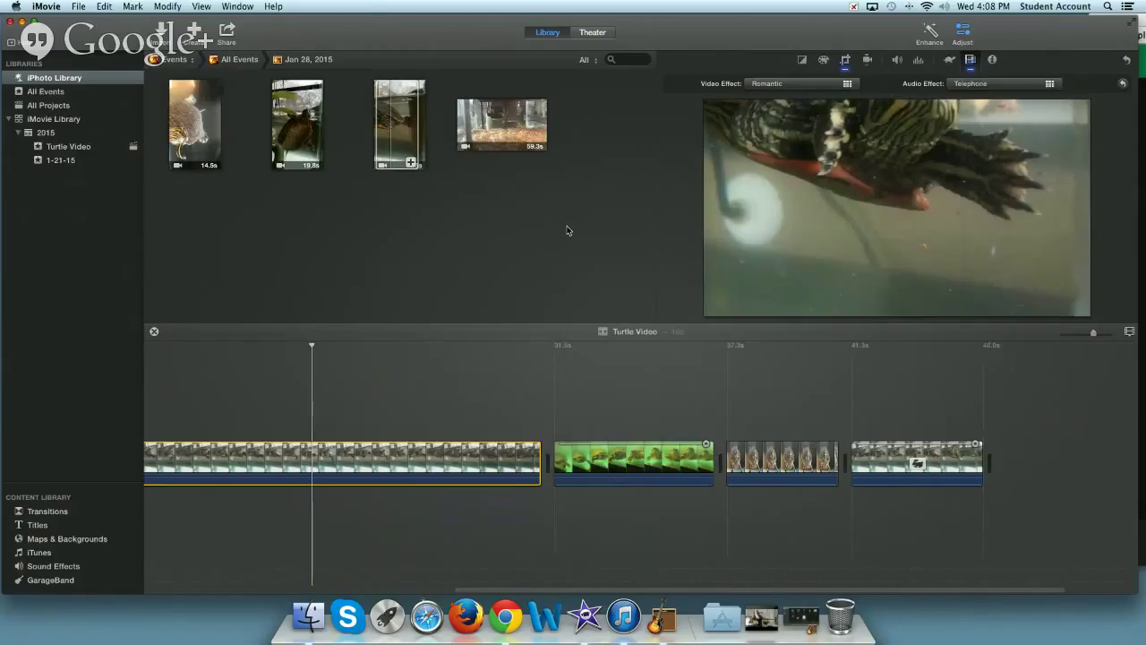
# - Preview the project and zoom in on the timeline
pyautogui.press('space')
pyautogui.press('super+equal')
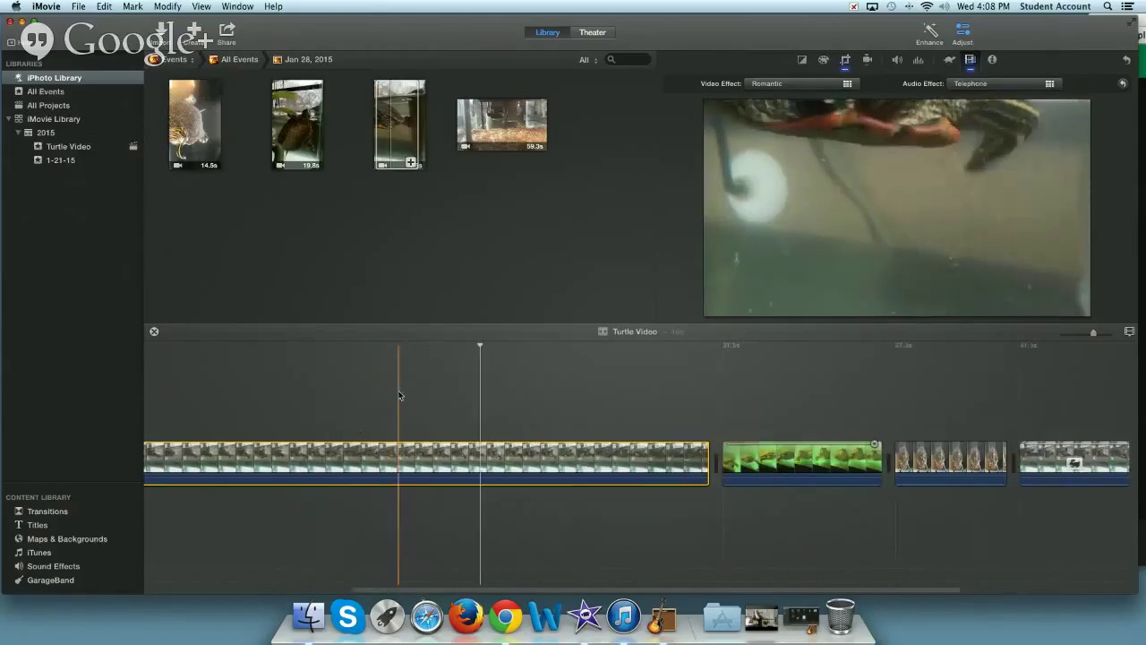
pyautogui.press('super+equal')
pyautogui.hscroll(-3, 415, 380)
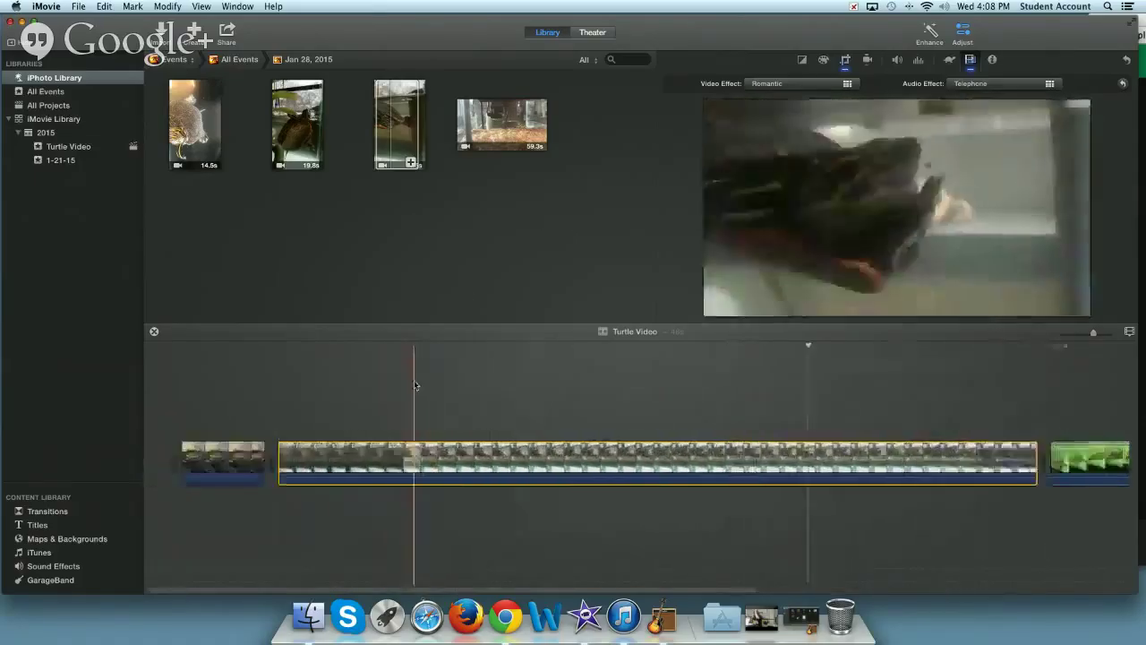
pyautogui.hscroll(2, 423, 354)
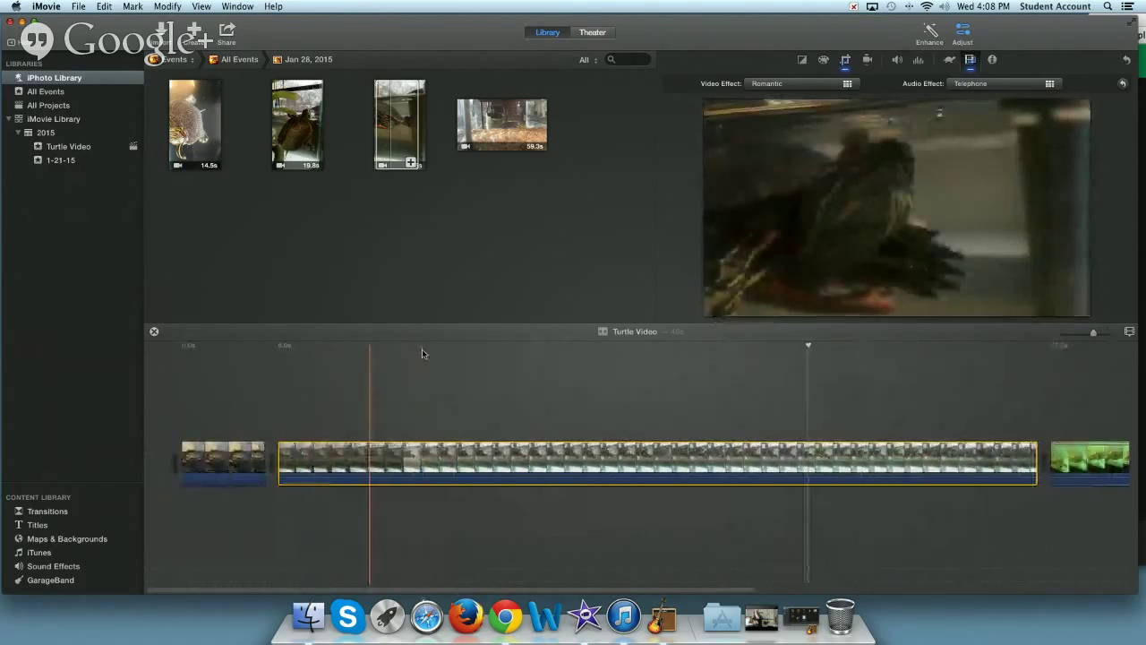
# - Show the iTunes music library and select the Teenage Mutant Ninja Turtles Theme Song
pyautogui.click(34, 554)
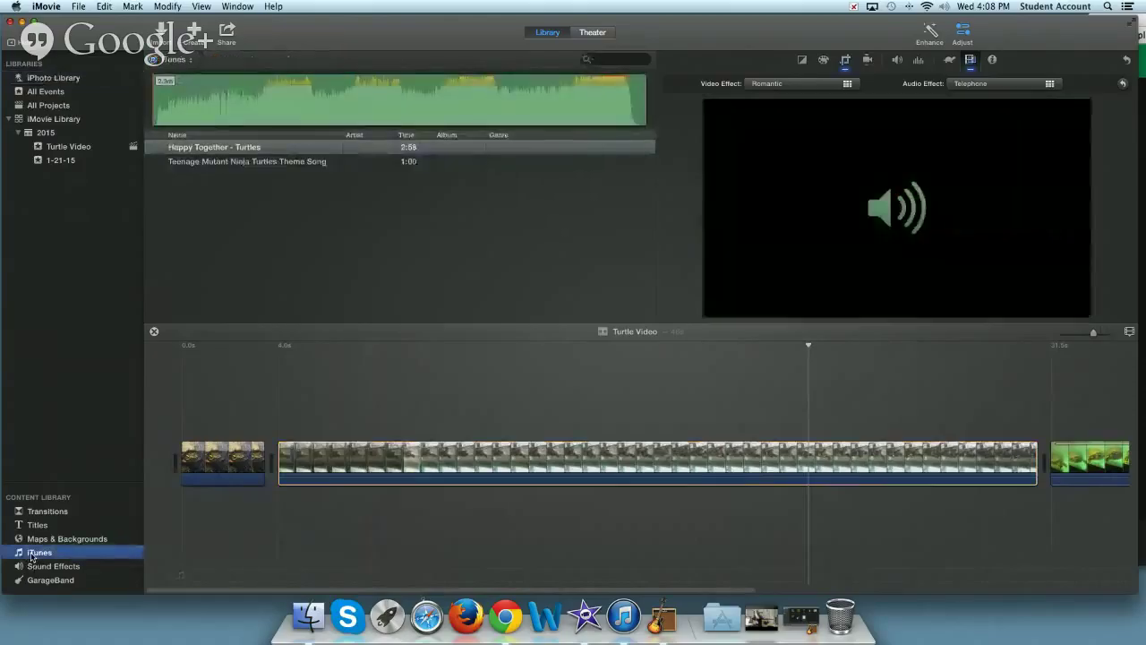
pyautogui.click(37, 566)
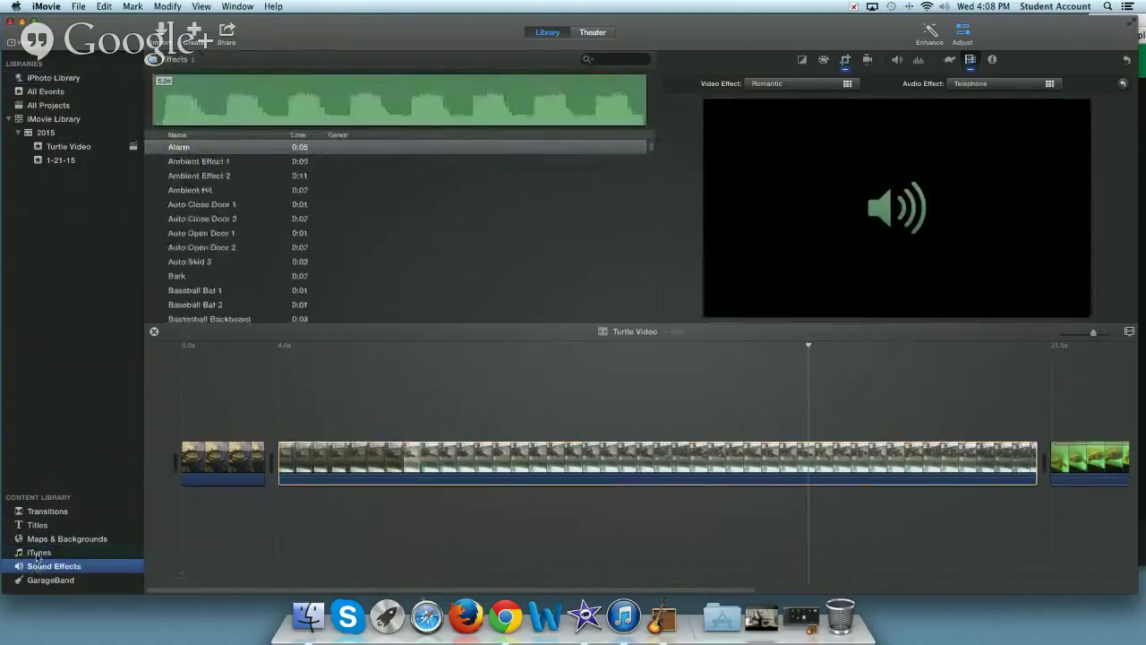
pyautogui.click(38, 554)
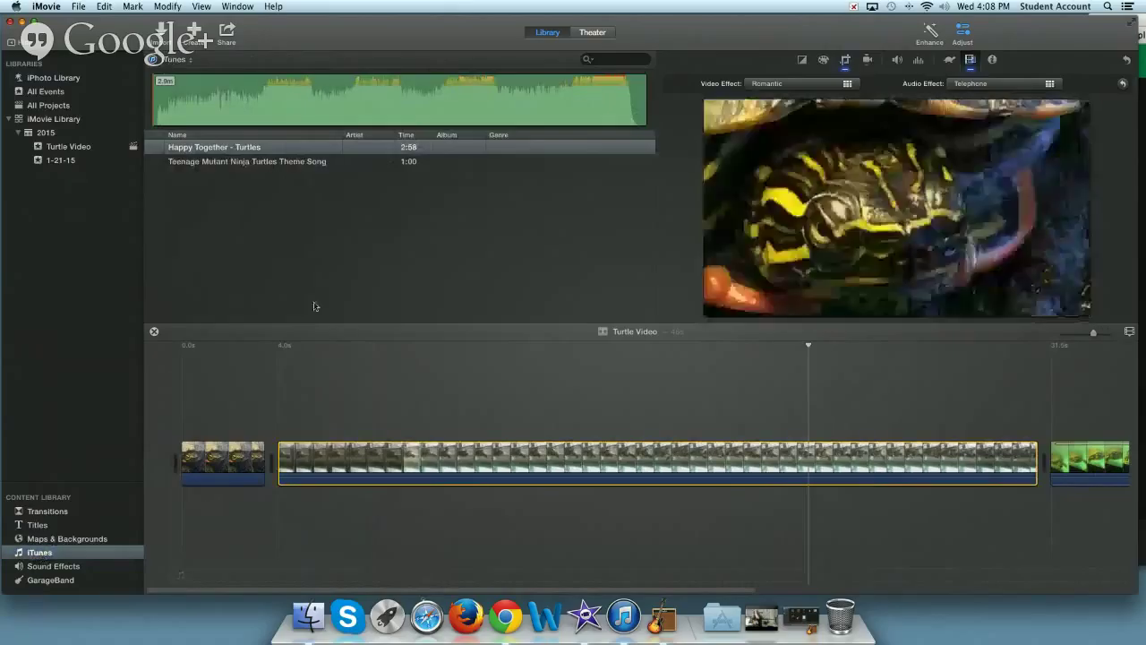
pyautogui.click(198, 163)
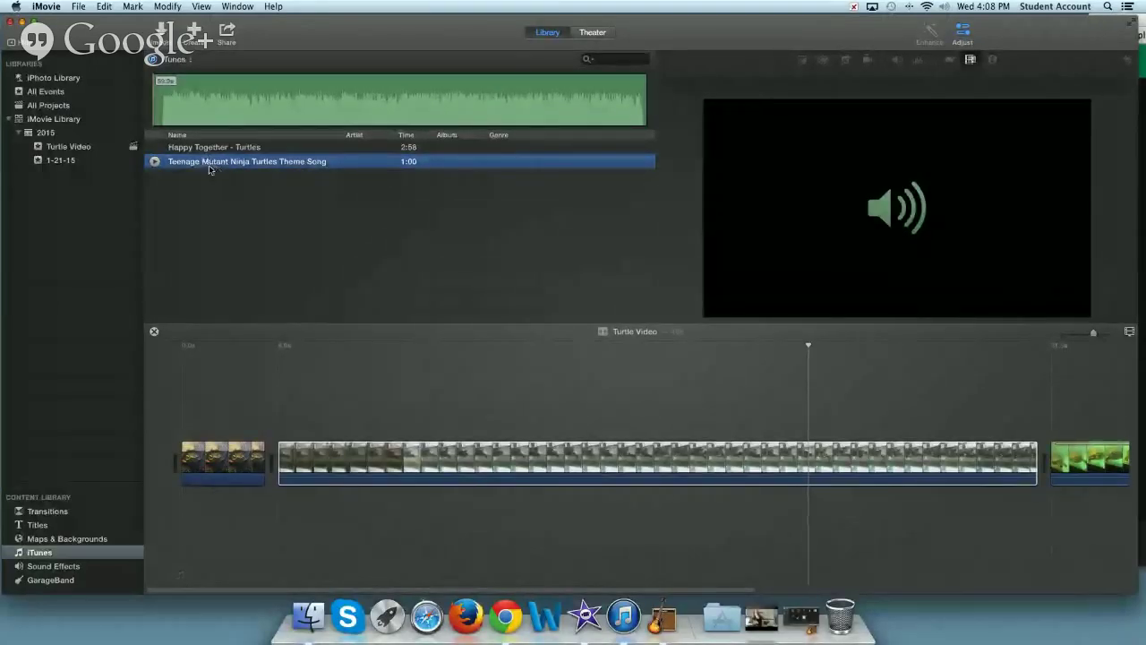
# - Place the Teenage Mutant Ninja Turtles Theme Song beneath the video clips as a 59.9s music track
pyautogui.moveTo(210, 168); pyautogui.dragTo(178, 495)
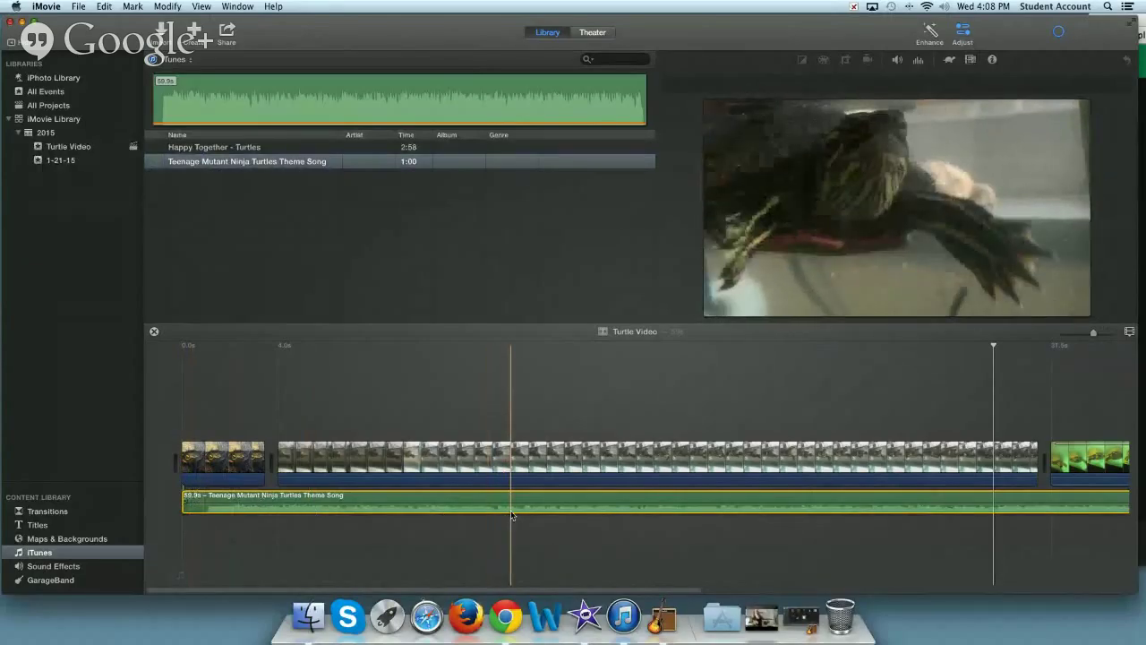
pyautogui.hscroll(3, 511, 515)
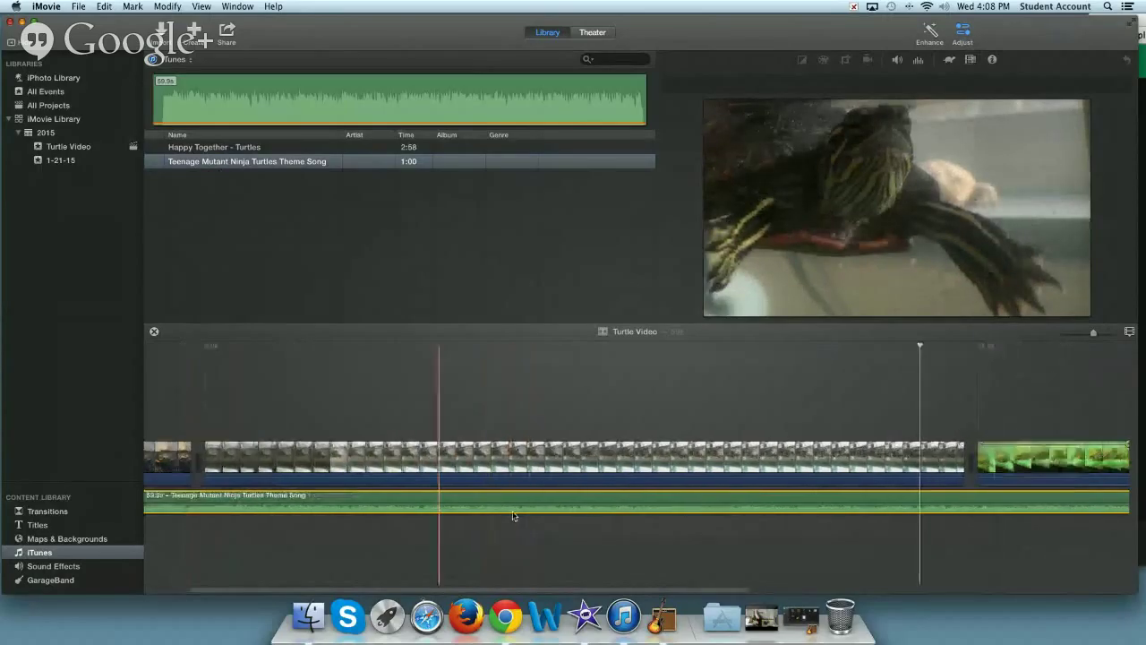
pyautogui.hscroll(15, 513, 515)
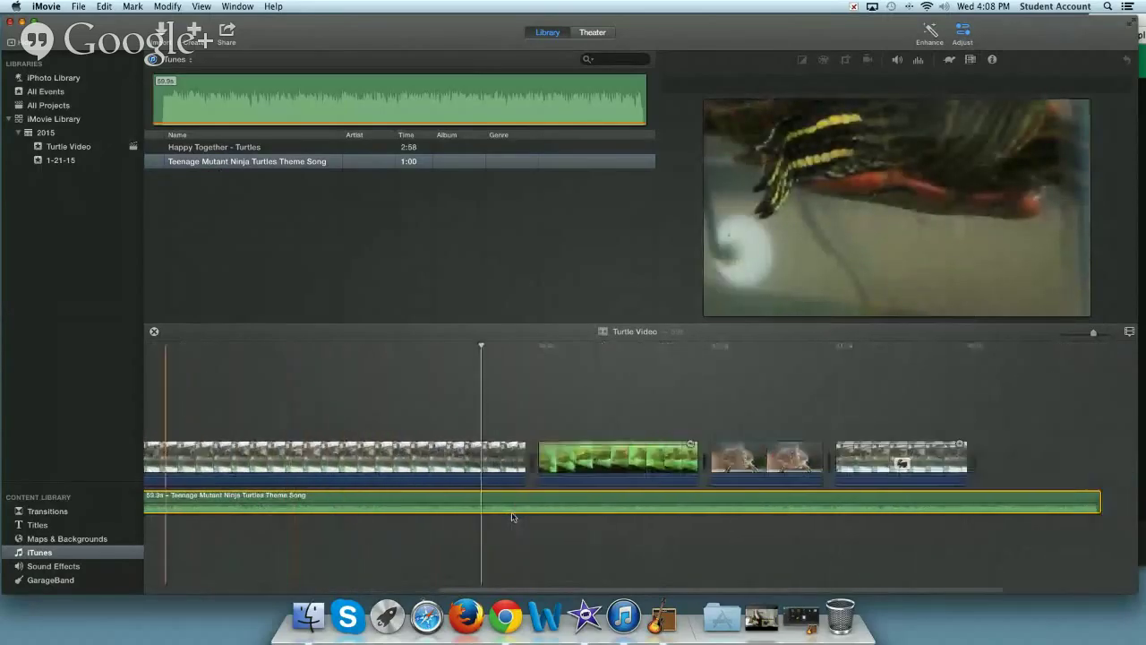
pyautogui.scroll(5, 397, 511)
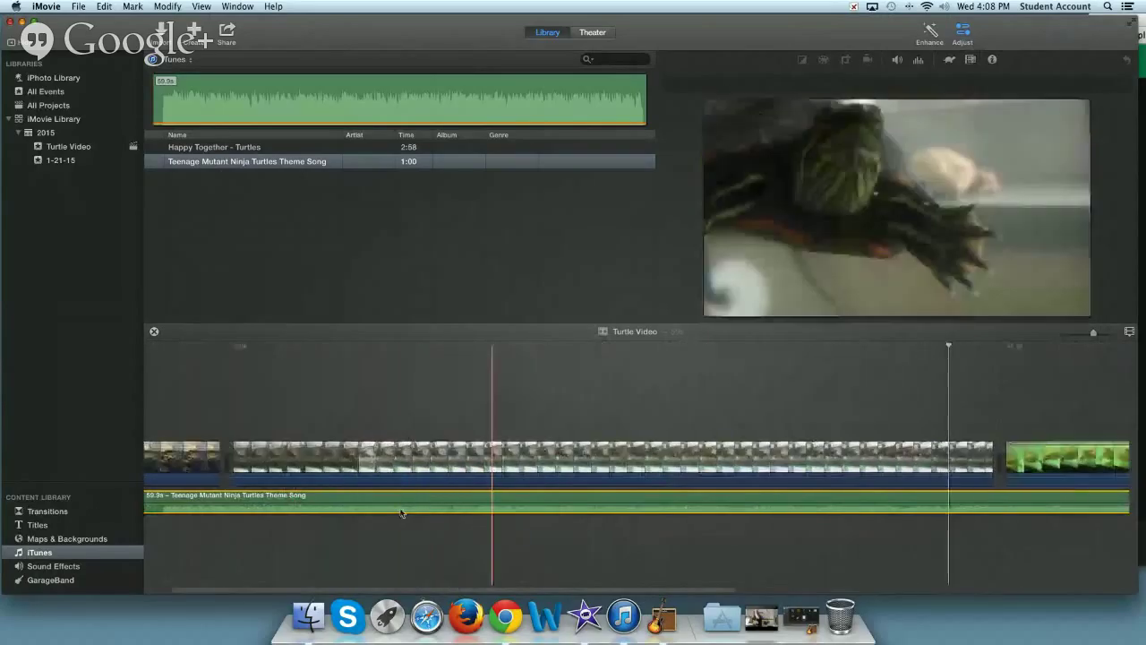
pyautogui.hscroll(-2, 401, 512)
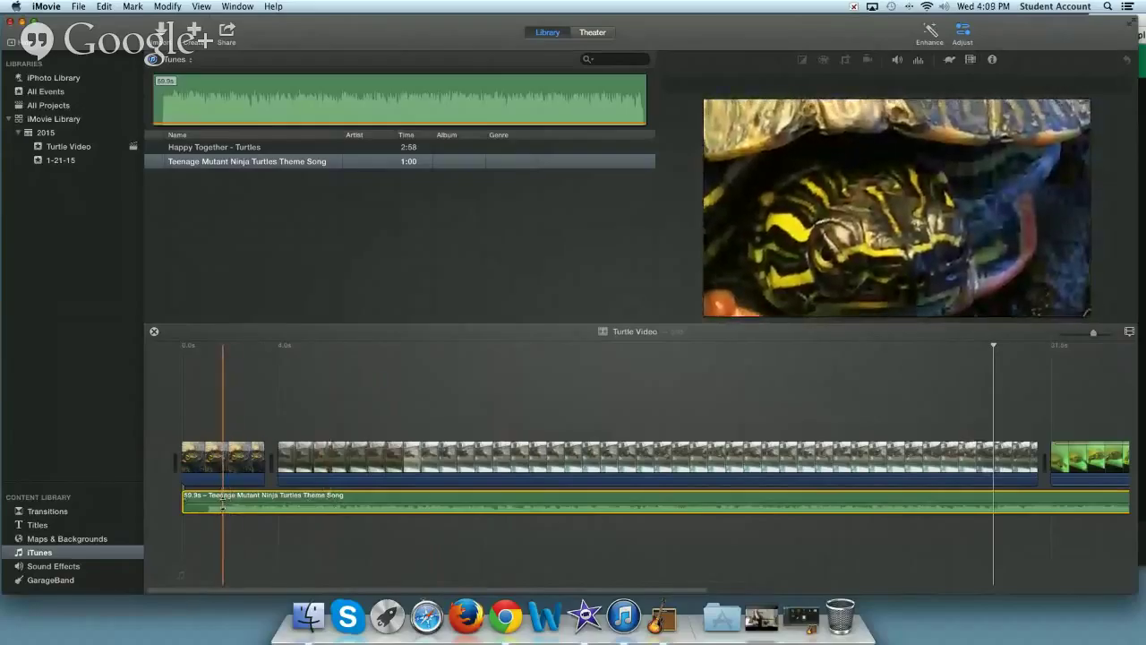
# - Set the theme song volume to 89% after previewing, and trim roughly 5 seconds from its start
pyautogui.press('s')
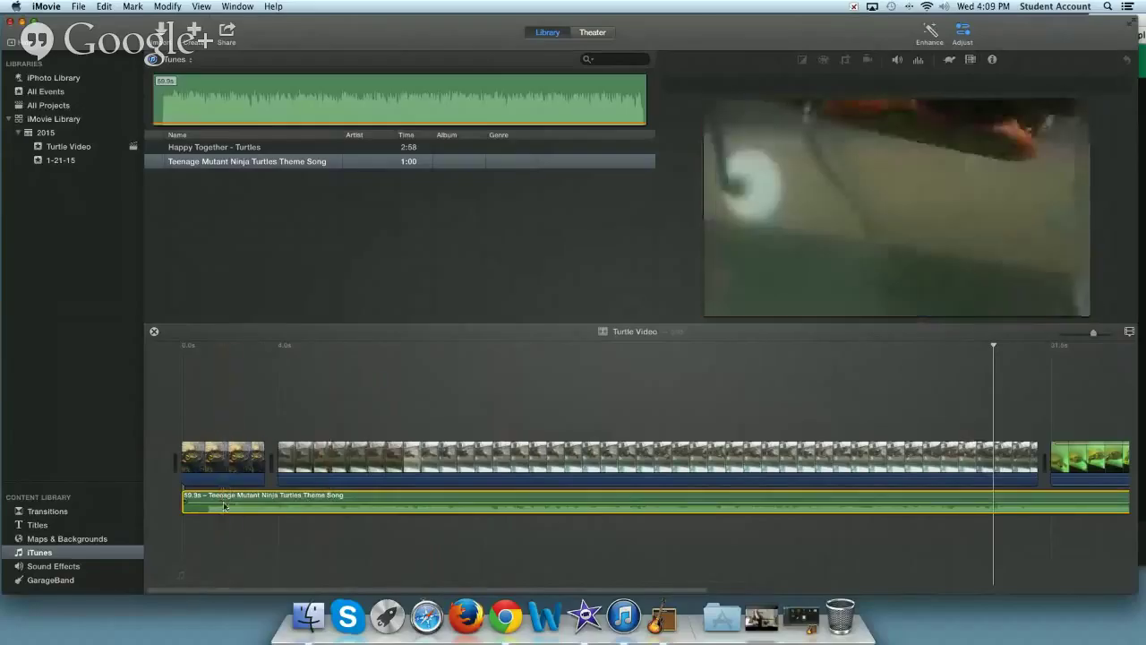
pyautogui.press('s')
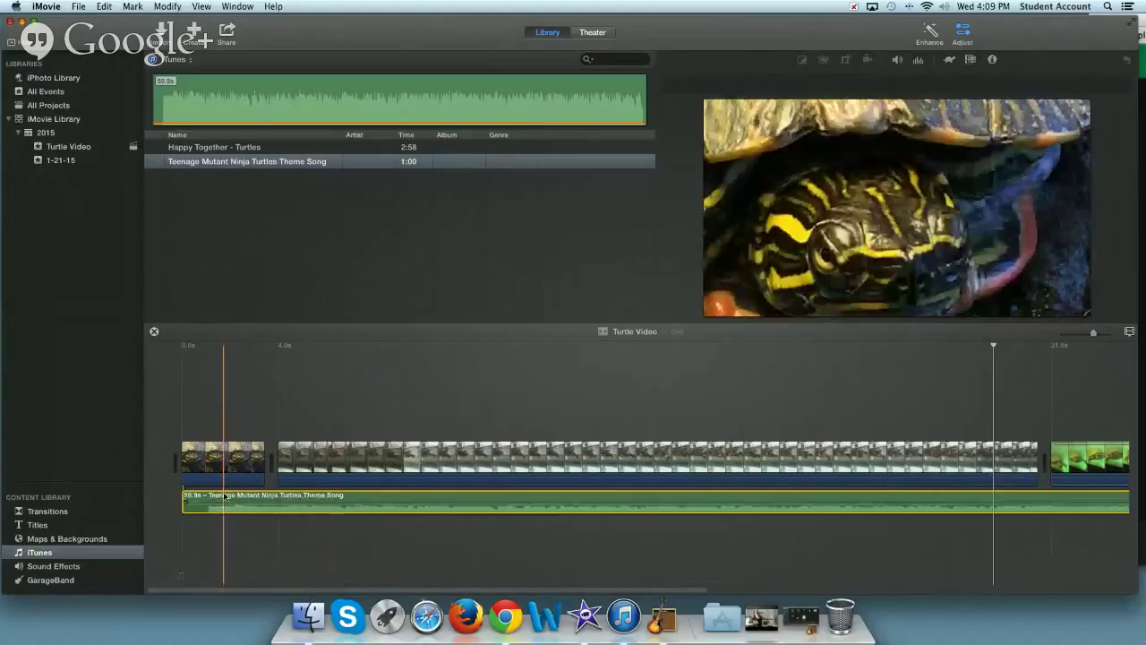
pyautogui.moveTo(224, 495); pyautogui.dragTo(233, 507)
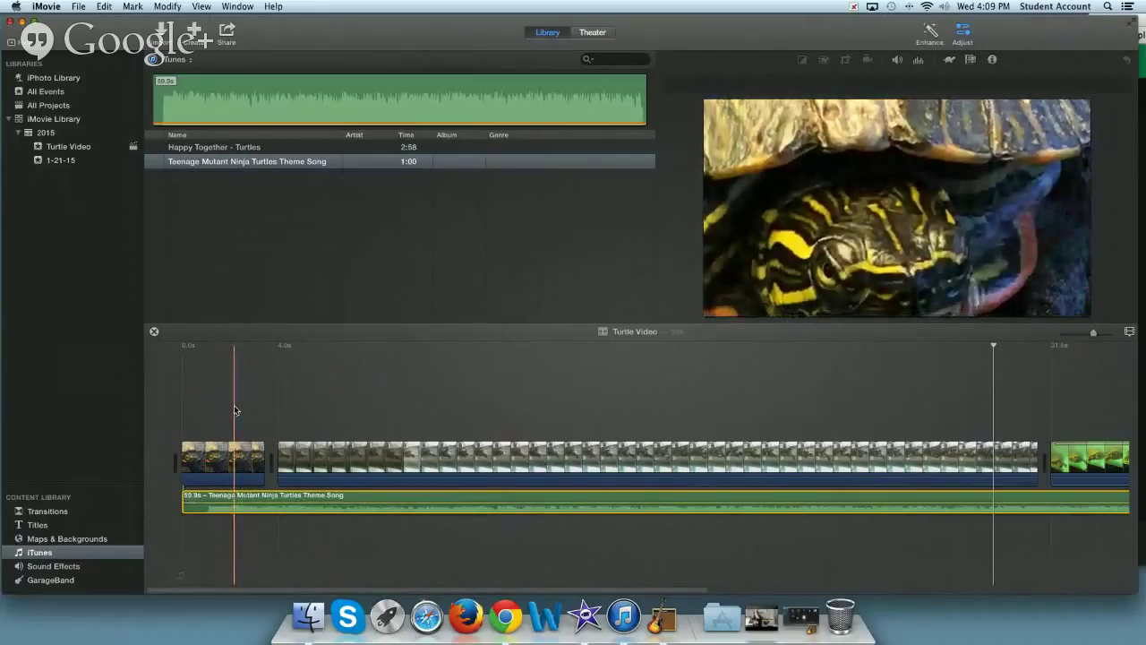
pyautogui.press('space')
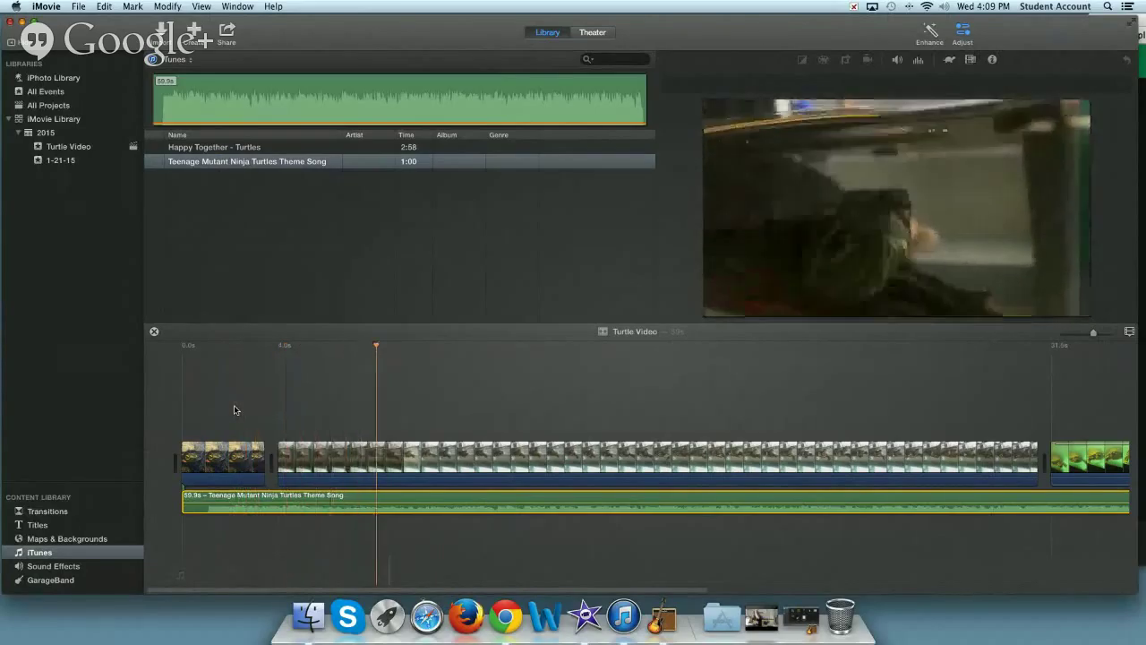
pyautogui.press('space')
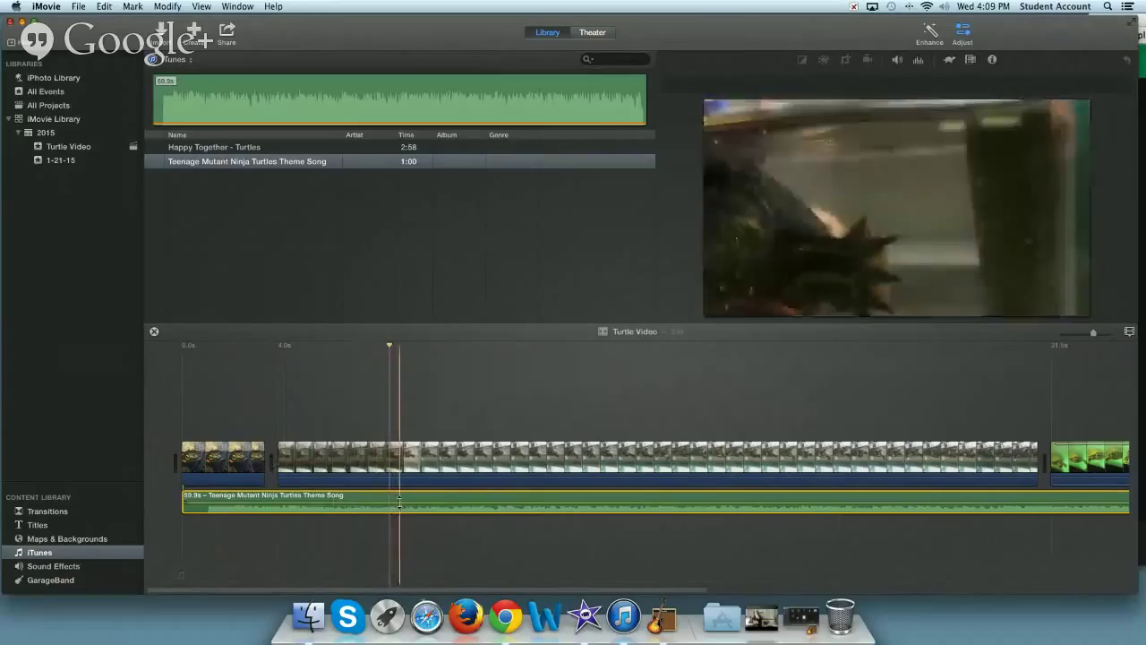
pyautogui.moveTo(398, 502); pyautogui.dragTo(399, 507)
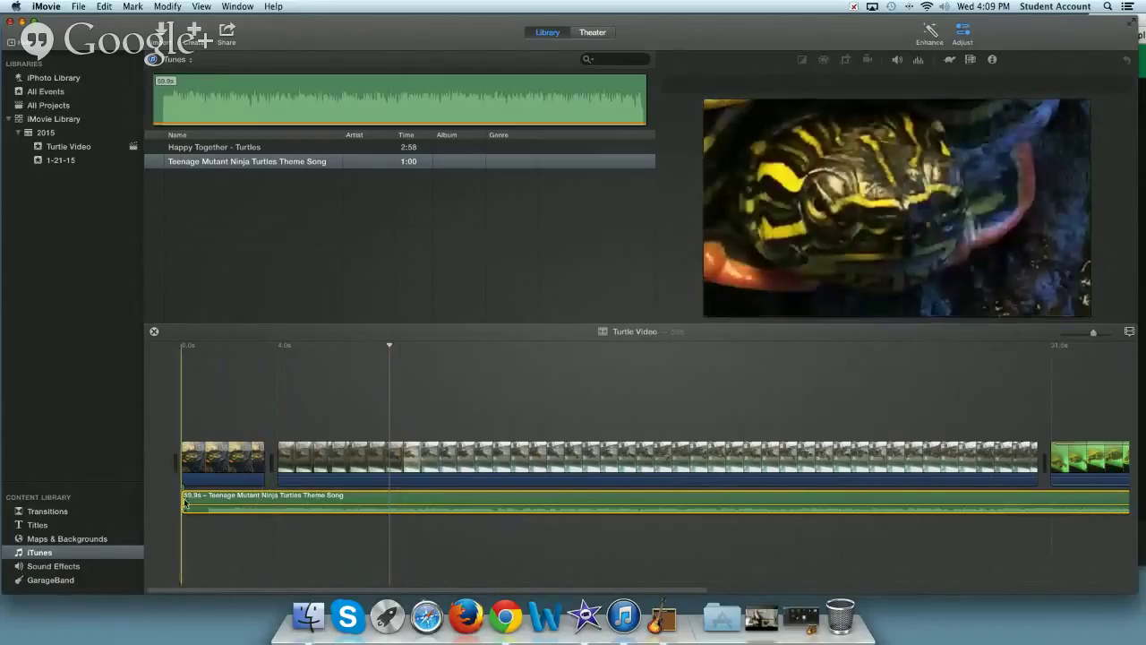
pyautogui.moveTo(176, 498); pyautogui.dragTo(320, 500)
# - Trim the theme song to 31.5s and move it to the project's start
pyautogui.moveTo(171, 506); pyautogui.dragTo(468, 500)
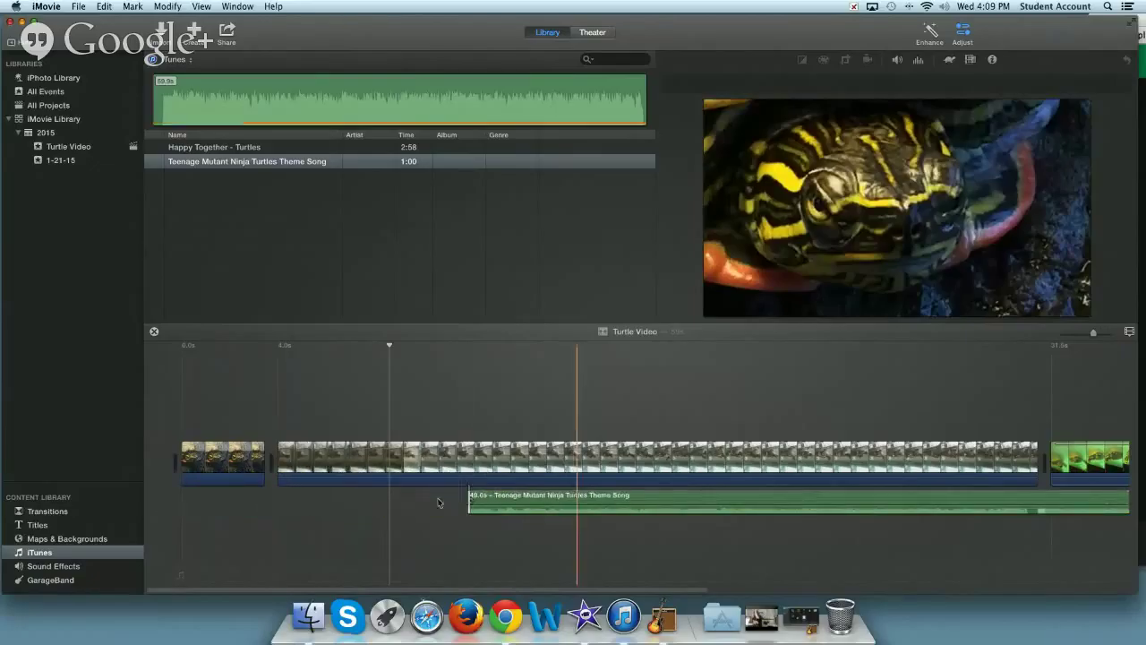
pyautogui.moveTo(574, 497); pyautogui.dragTo(288, 498)
pyautogui.hscroll(6, 594, 518)
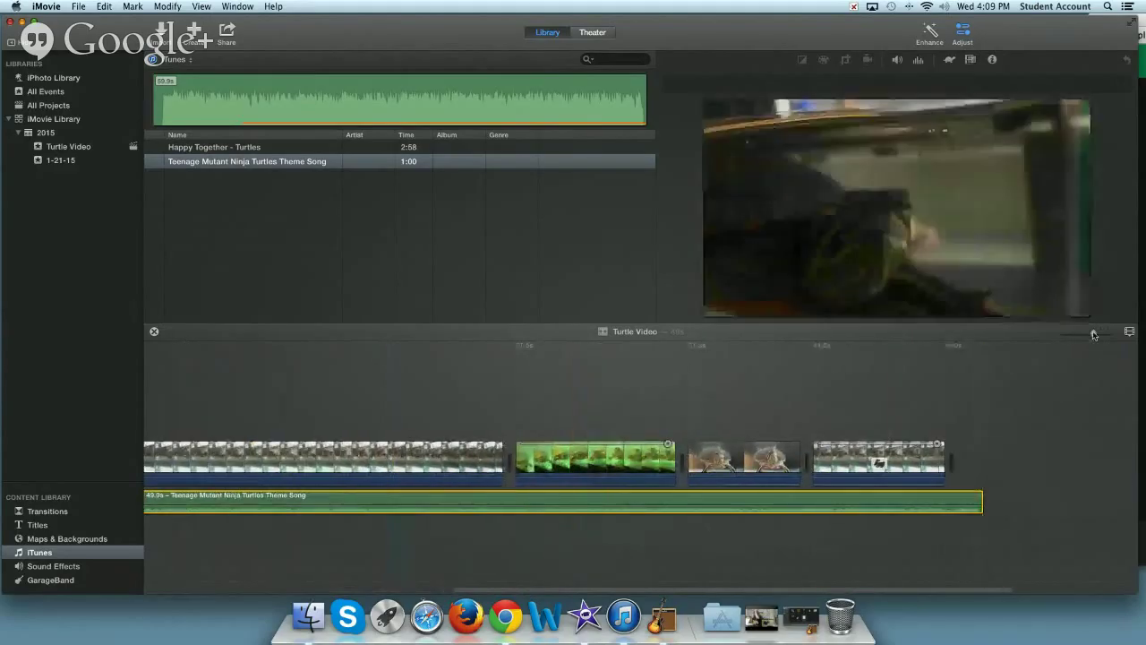
pyautogui.moveTo(1094, 335); pyautogui.dragTo(1079, 335)
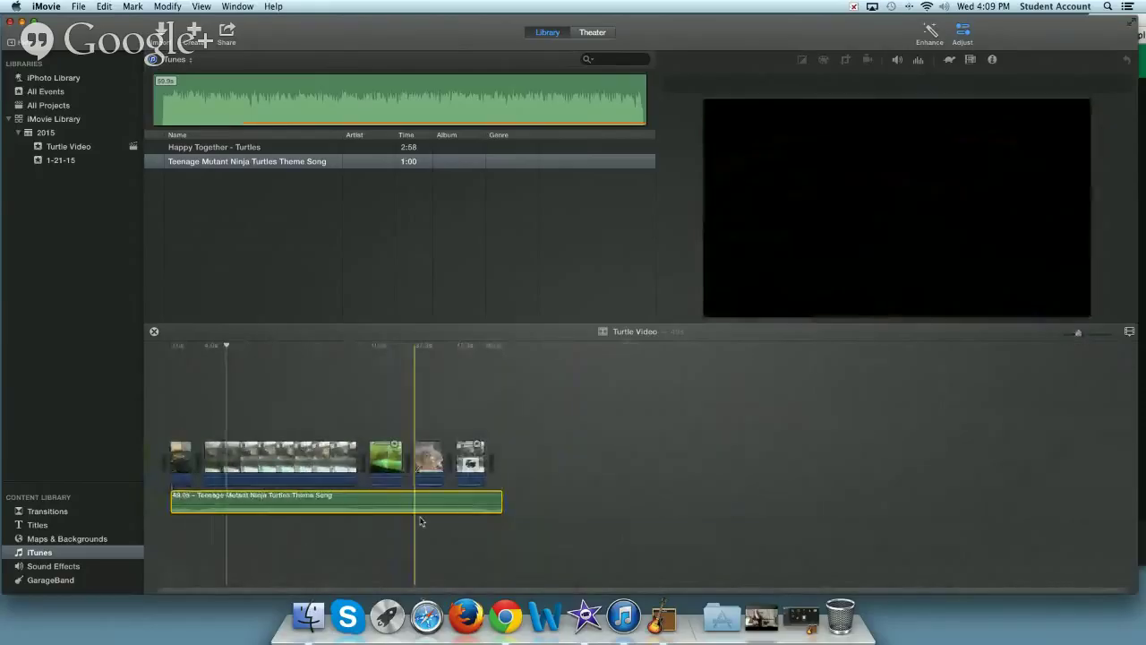
pyautogui.moveTo(500, 494); pyautogui.dragTo(242, 496)
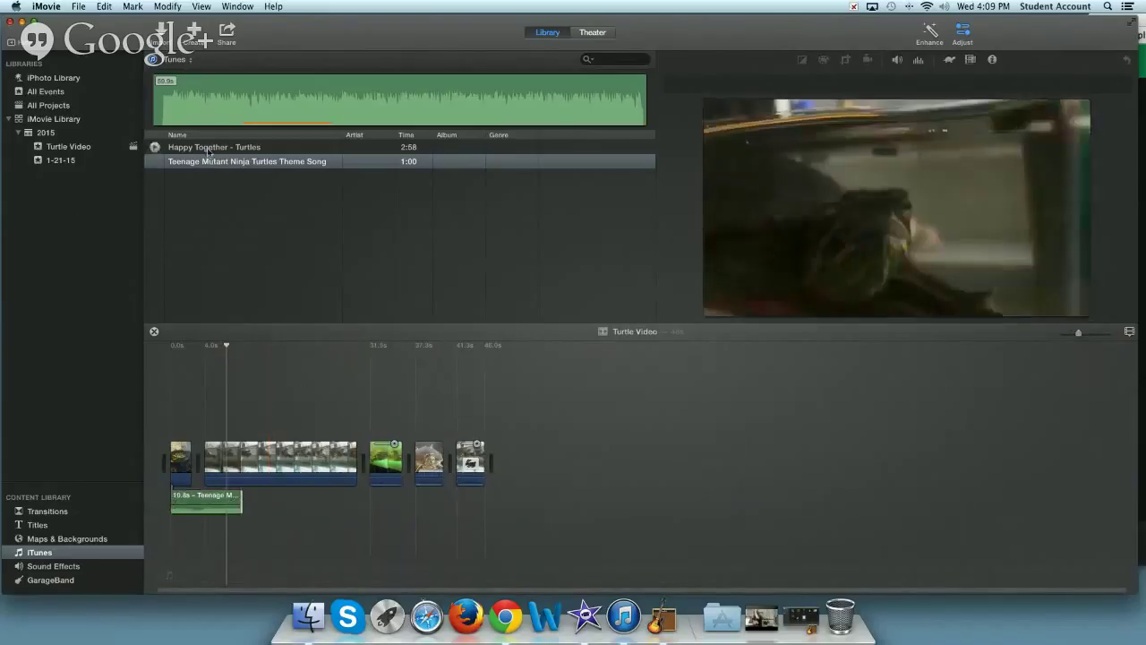
# - Add Happy Together - Turtles to the timeline and shift it slightly later
pyautogui.click(209, 148)
pyautogui.moveTo(225, 152); pyautogui.dragTo(245, 509)
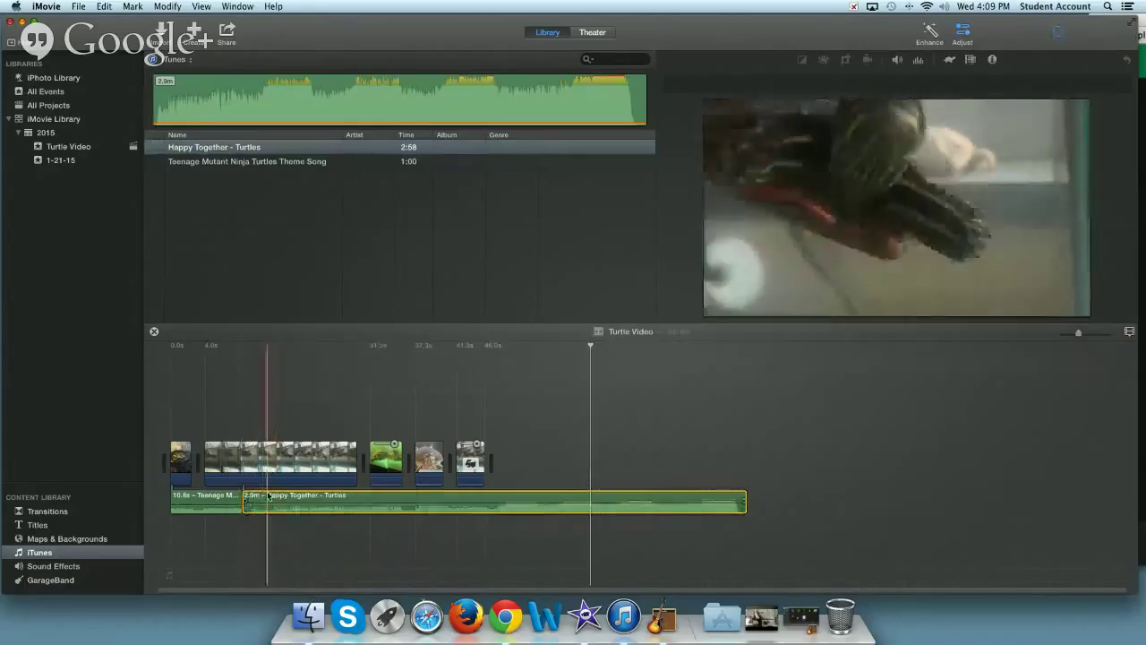
pyautogui.moveTo(266, 506); pyautogui.dragTo(251, 500)
pyautogui.click(58, 566)
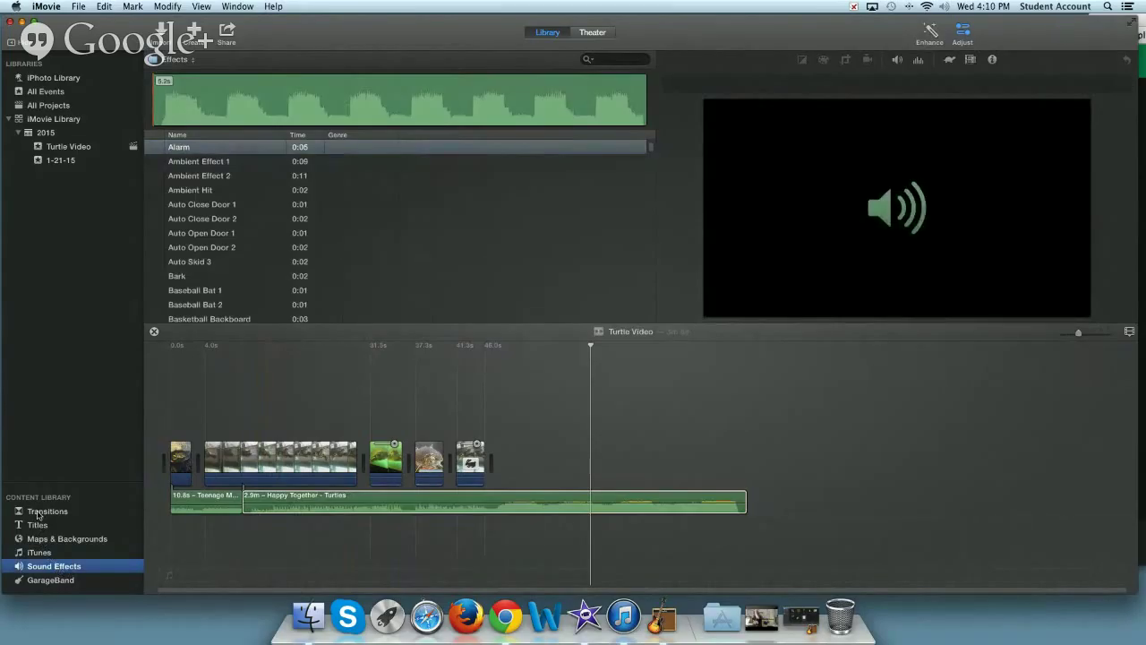
# - Insert a Cross Dissolve between clips one and two and a Fade to Black before the green clip
pyautogui.click(39, 513)
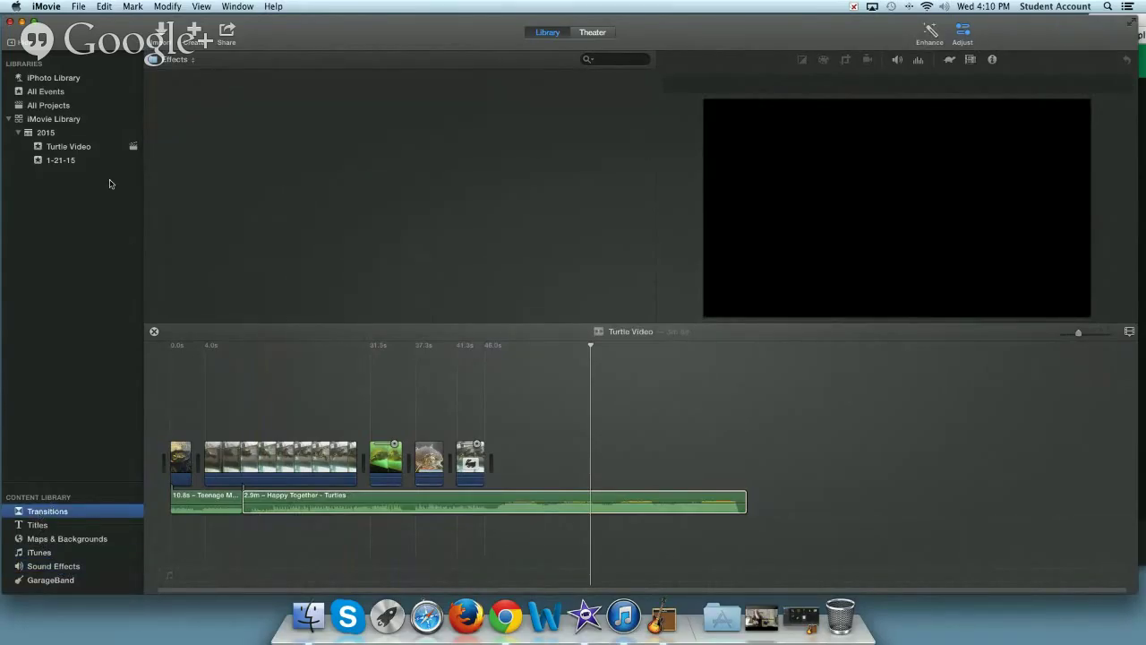
pyautogui.moveTo(179, 132); pyautogui.dragTo(248, 501)
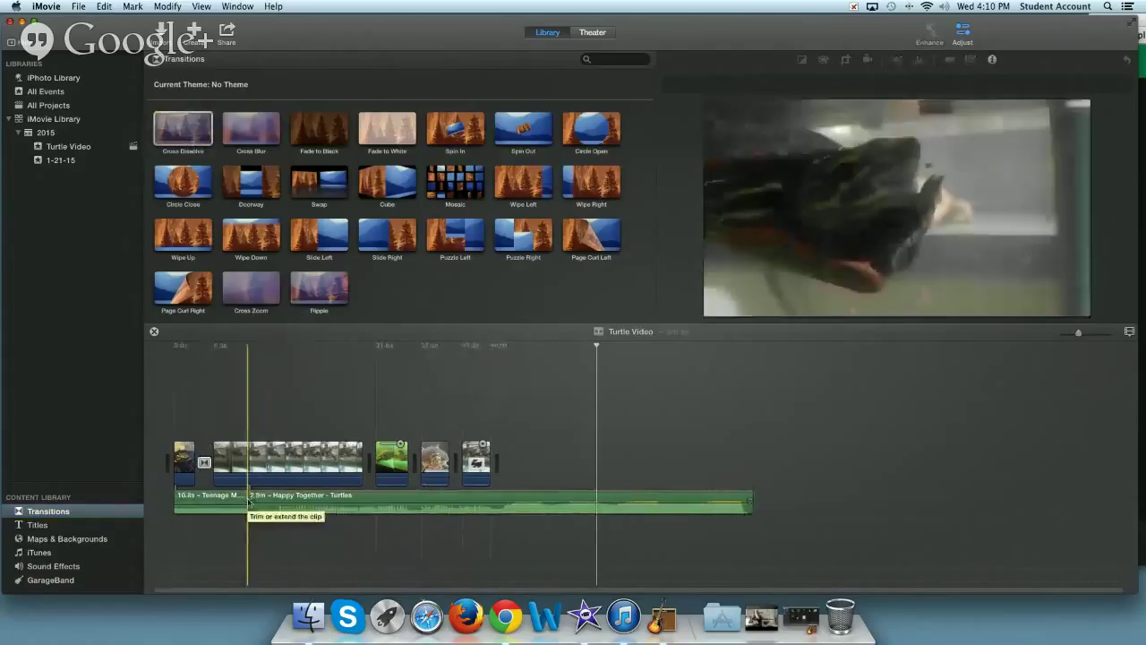
pyautogui.moveTo(318, 130); pyautogui.dragTo(351, 417)
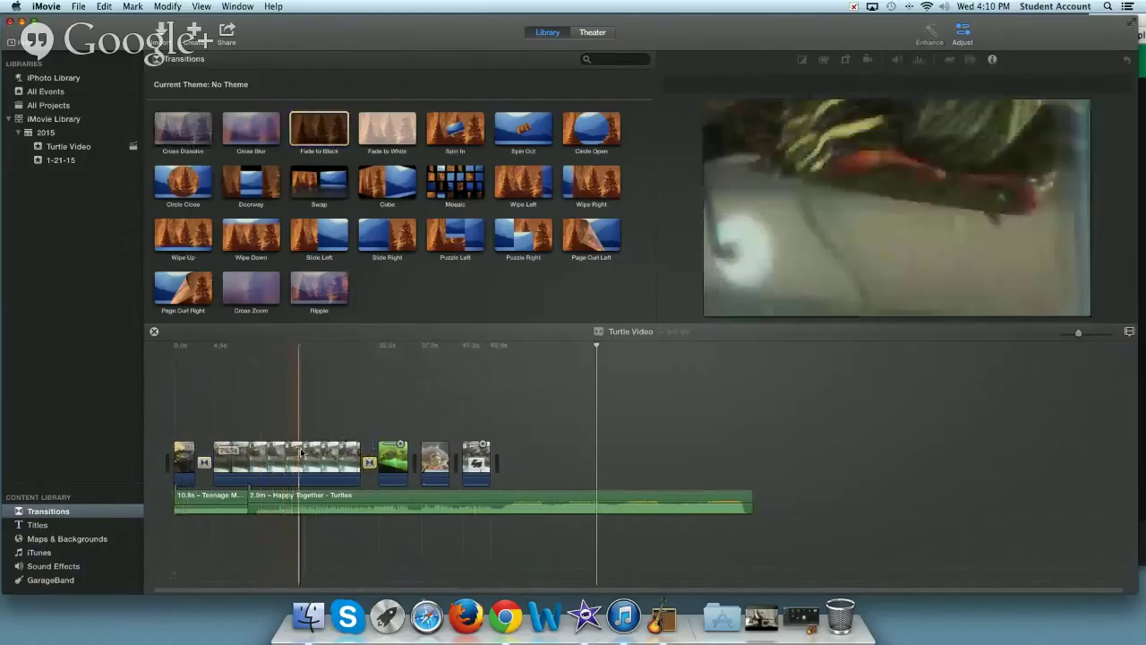
pyautogui.click(253, 453)
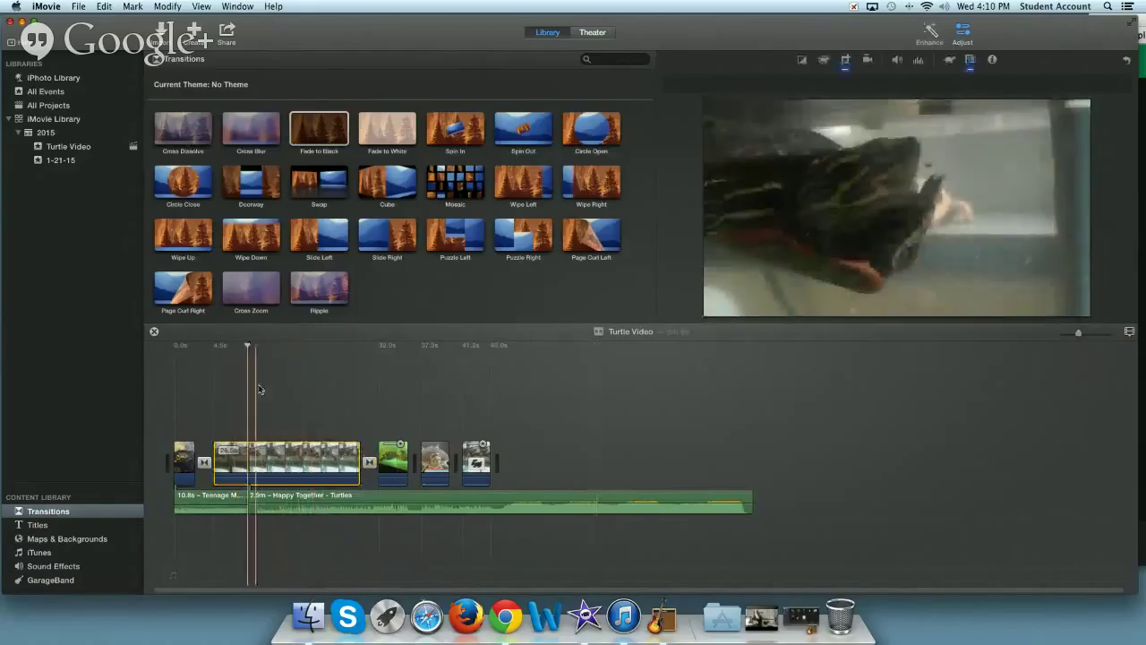
# - Switch the long turtle clip from Ken Burns to Crop to Fill, nudging the frame upward
pyautogui.click(844, 61)
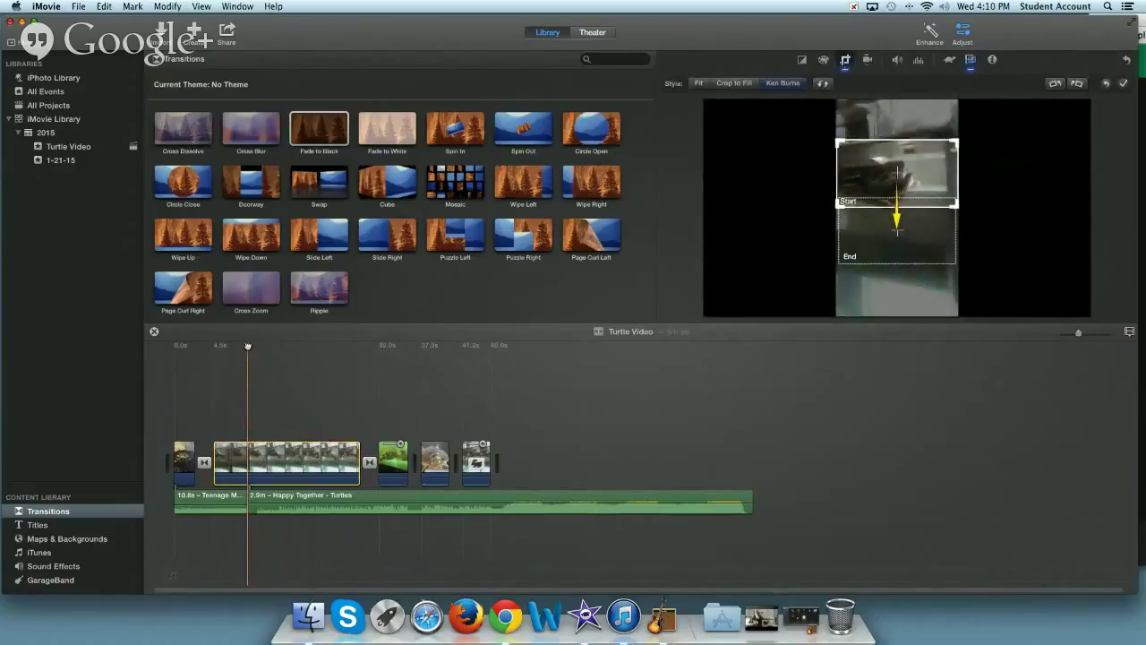
pyautogui.moveTo(248, 346); pyautogui.dragTo(301, 351)
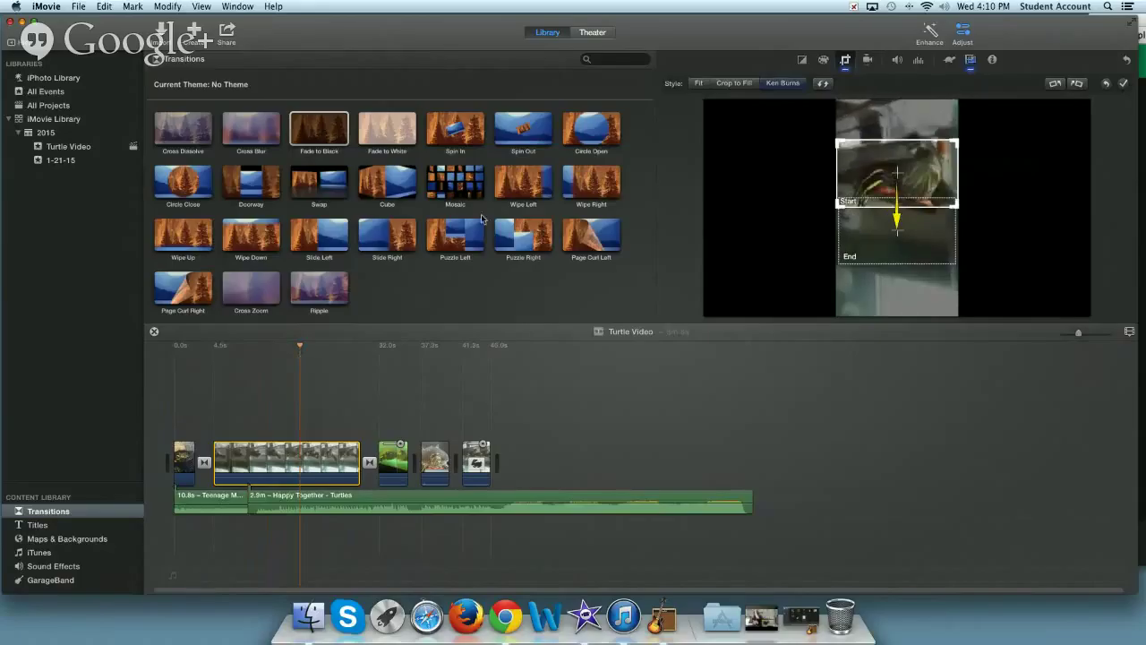
pyautogui.moveTo(775, 150)
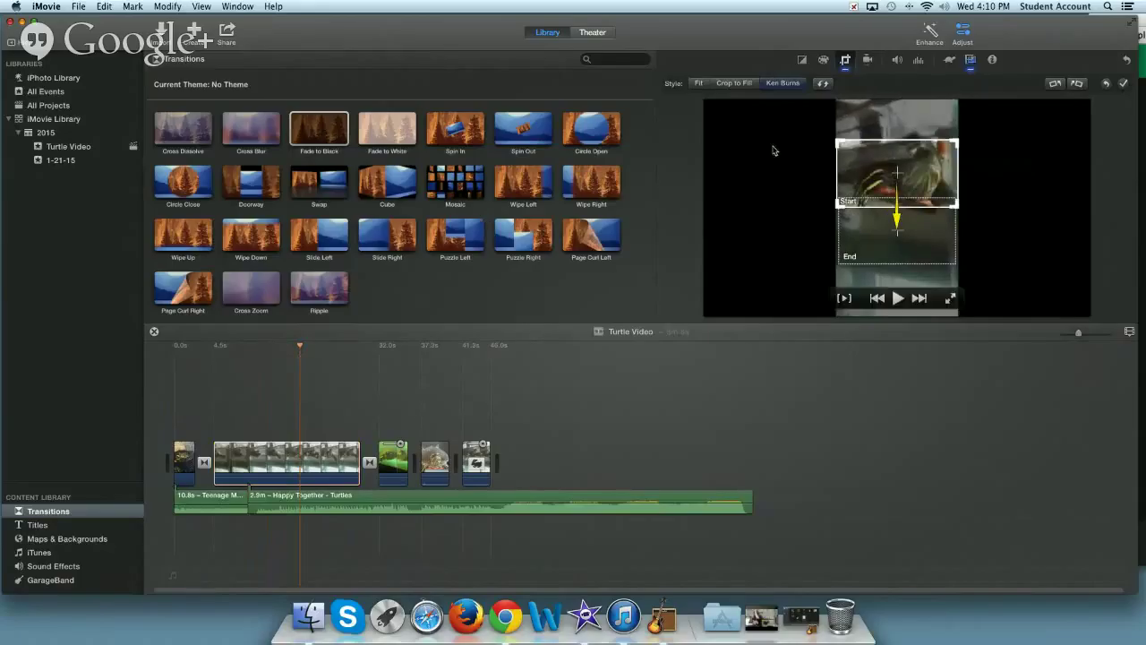
pyautogui.click(283, 447)
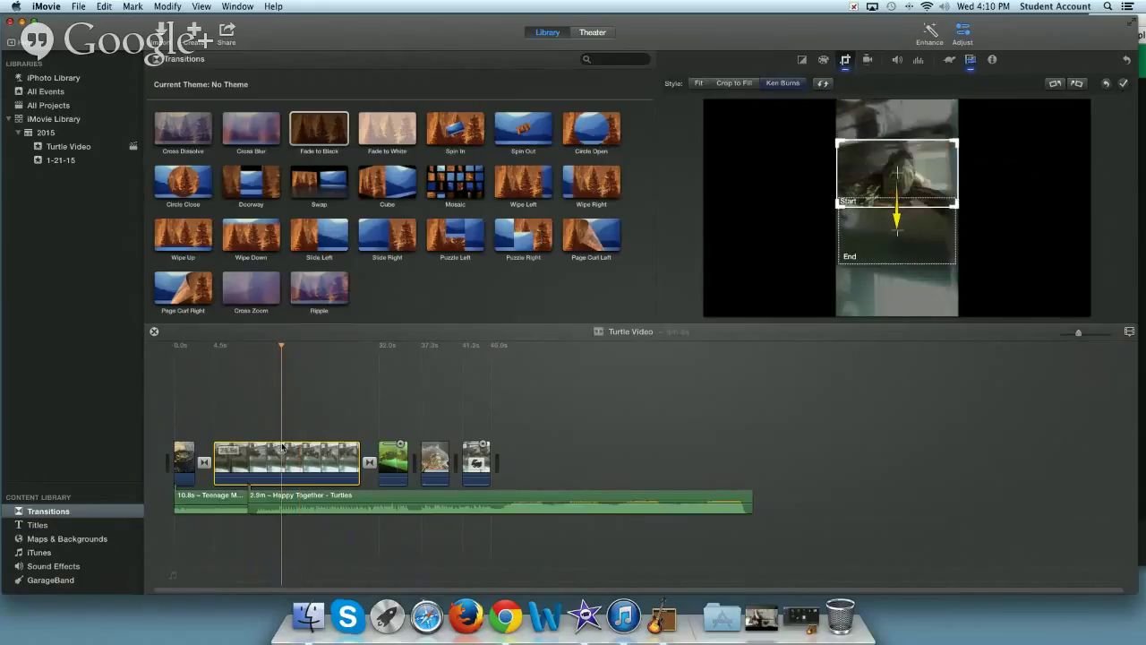
pyautogui.click(734, 84)
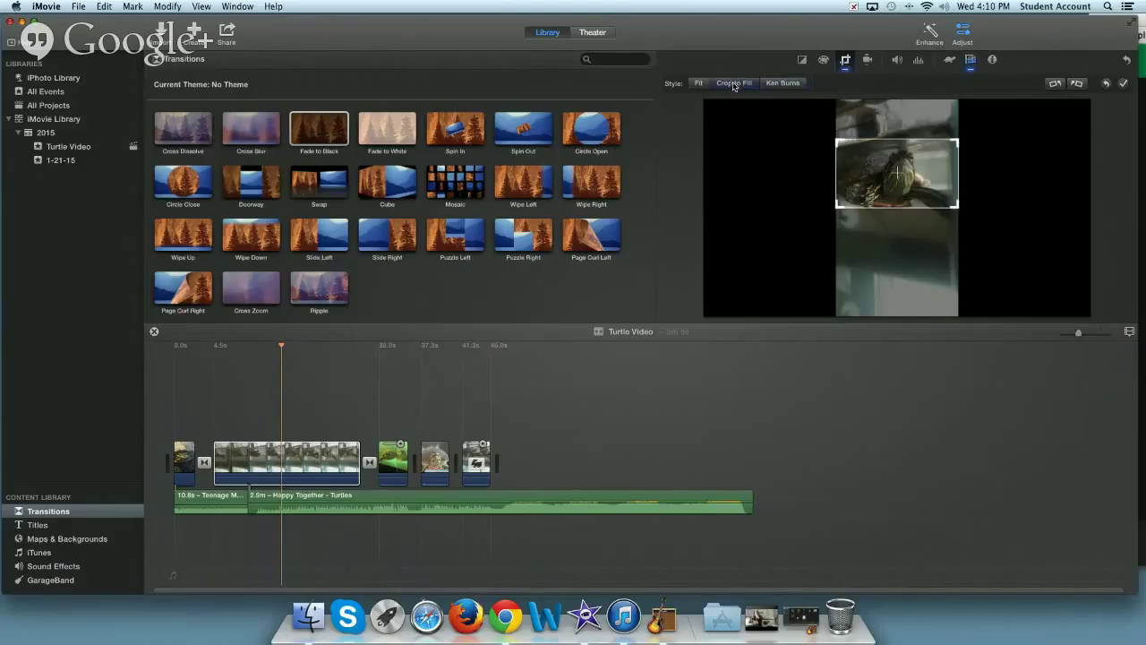
pyautogui.moveTo(901, 176); pyautogui.dragTo(900, 169)
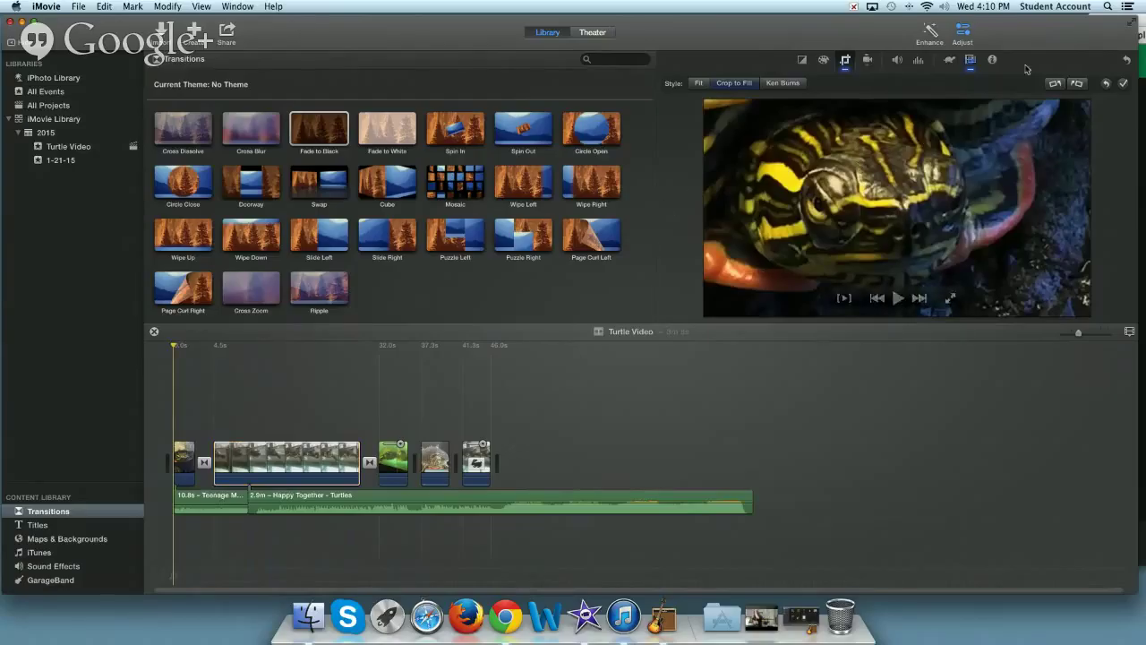
# - Hide the adjustments bar and return the playhead to the movie's start for playback
pyautogui.click(966, 35)
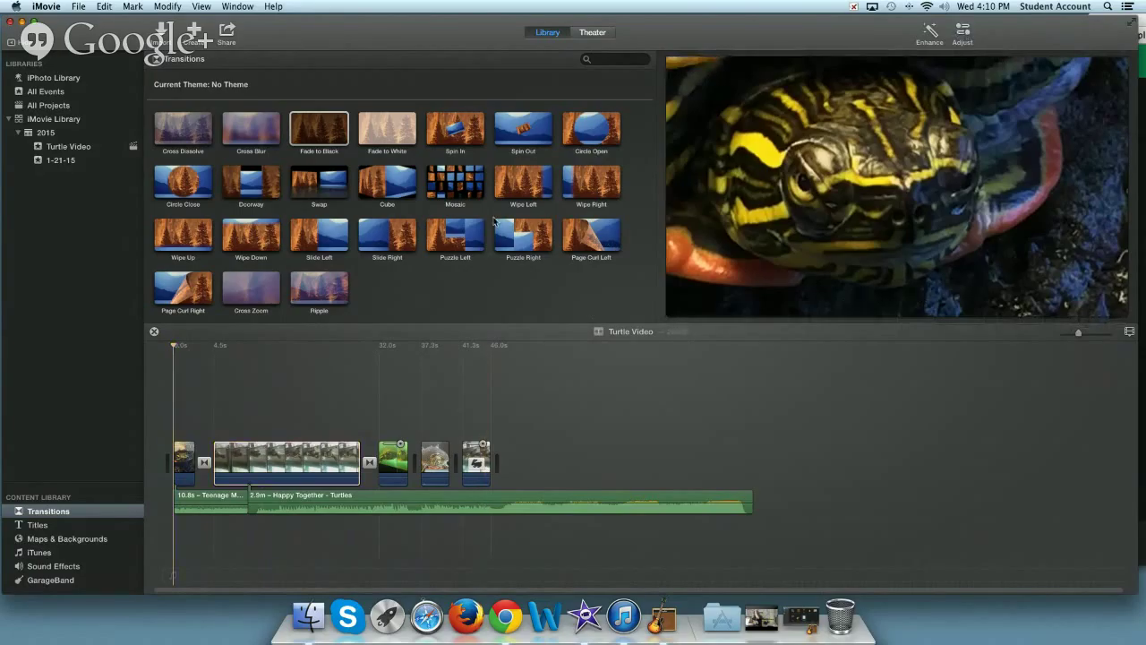
pyautogui.moveTo(175, 346); pyautogui.dragTo(166, 347)
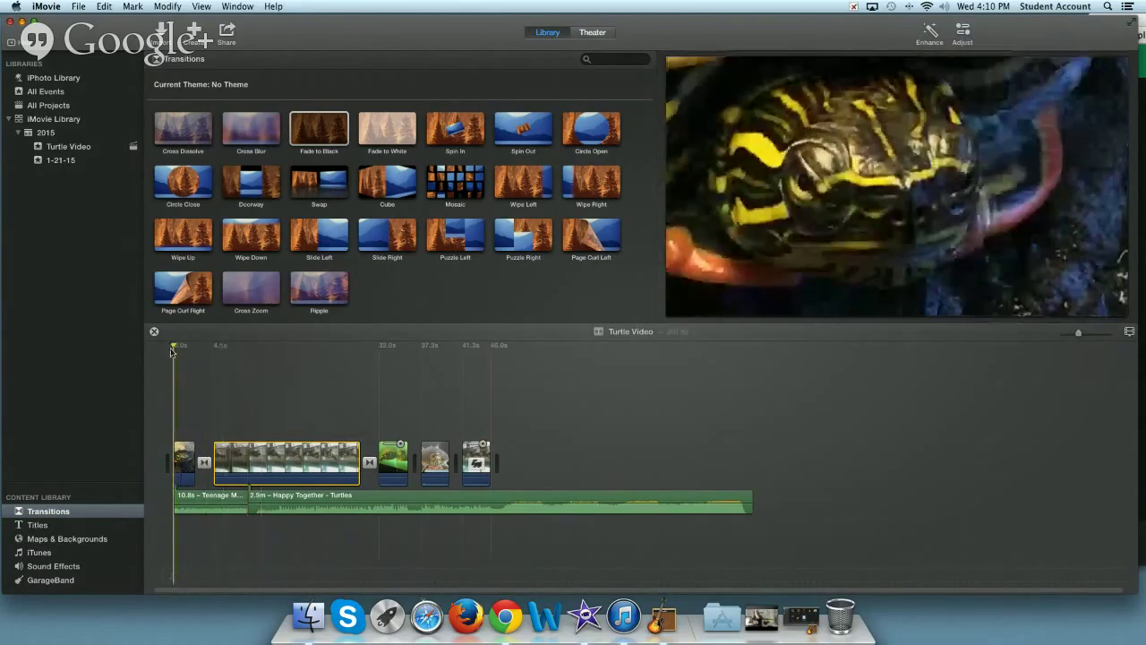
pyautogui.moveTo(809, 207)
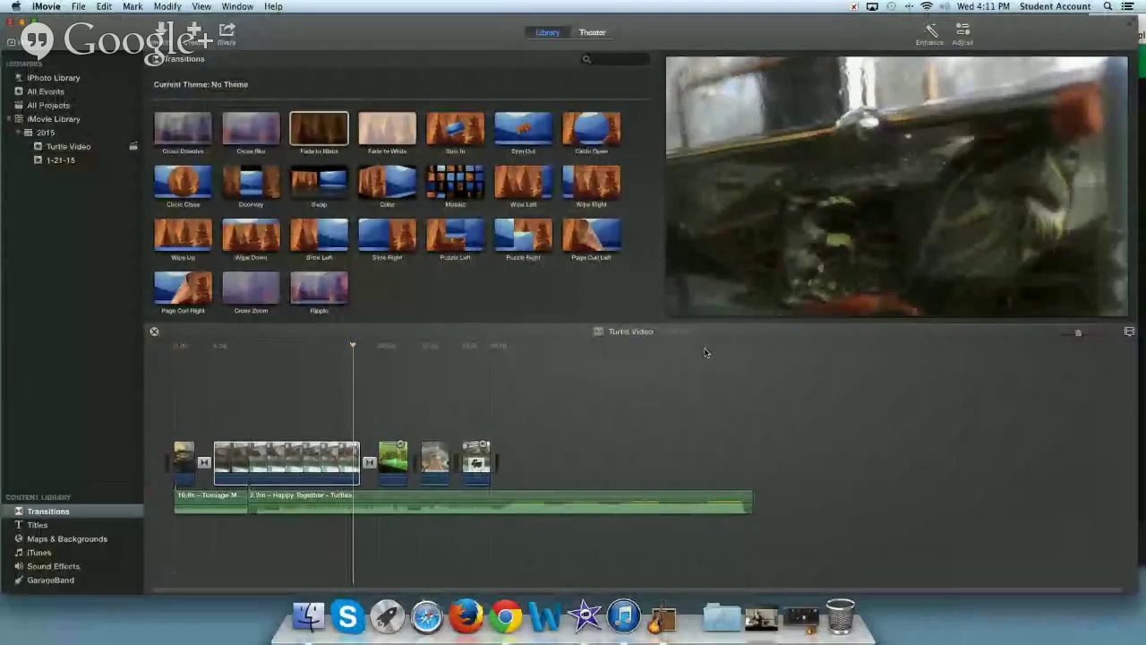
pyautogui.click(273, 438)
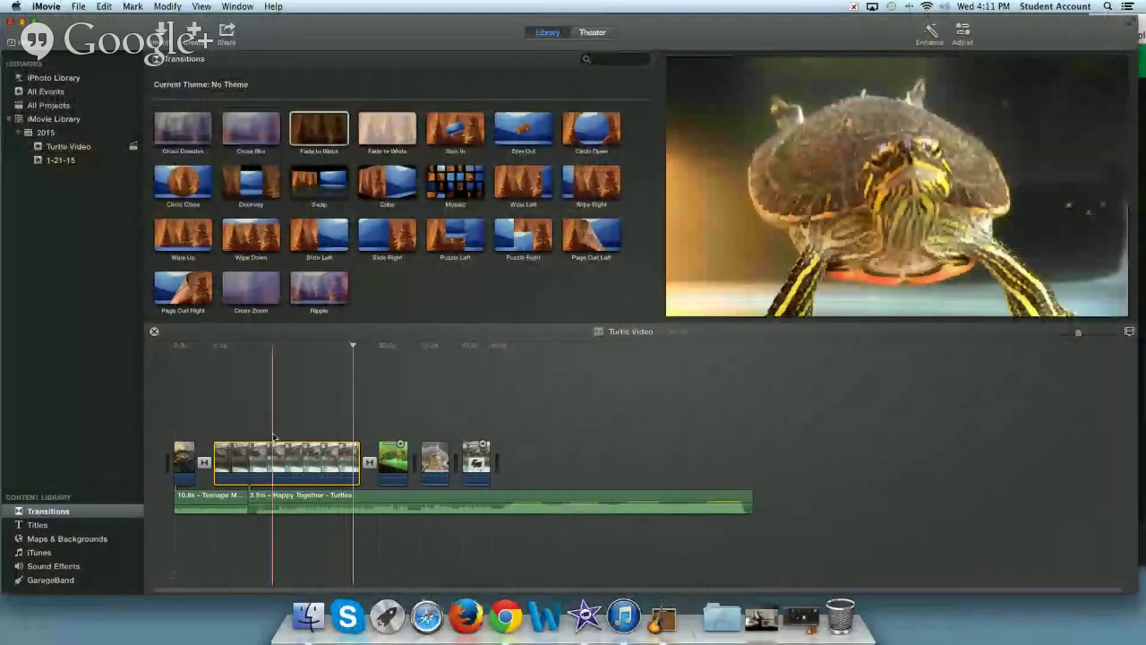
pyautogui.click(226, 36)
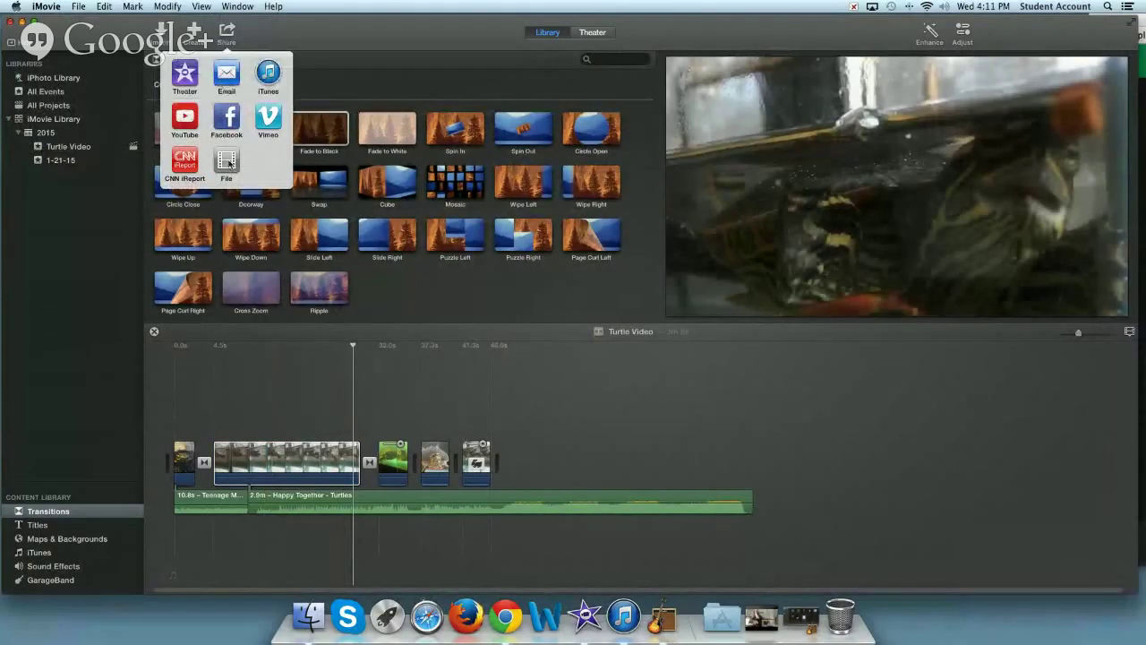
pyautogui.click(188, 123)
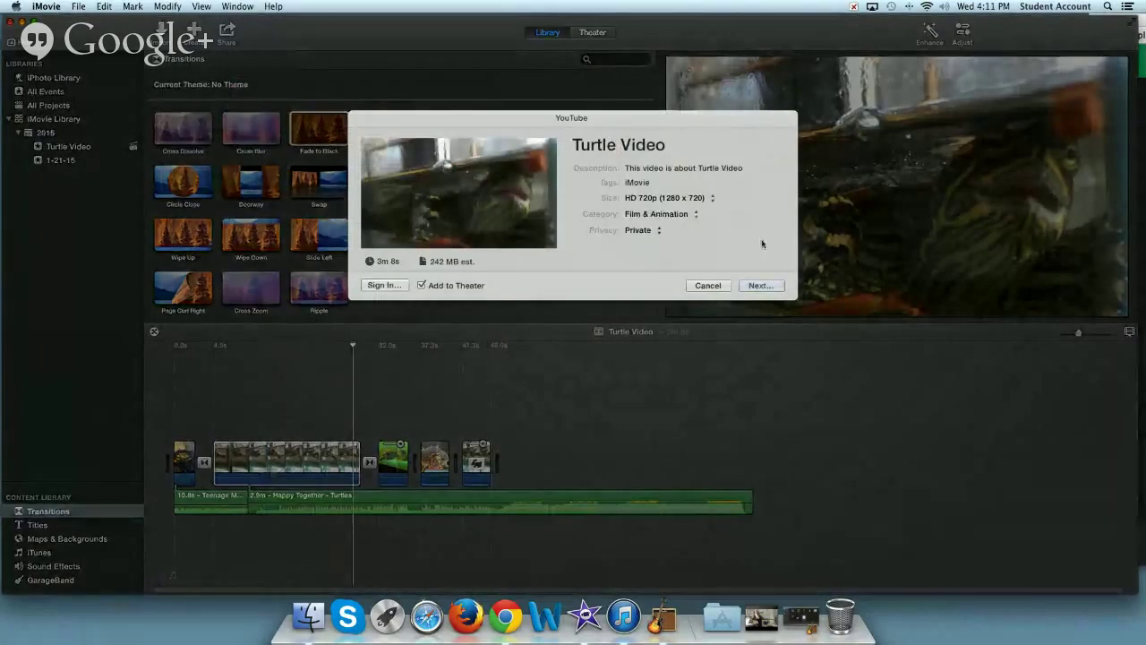
pyautogui.click(745, 290)
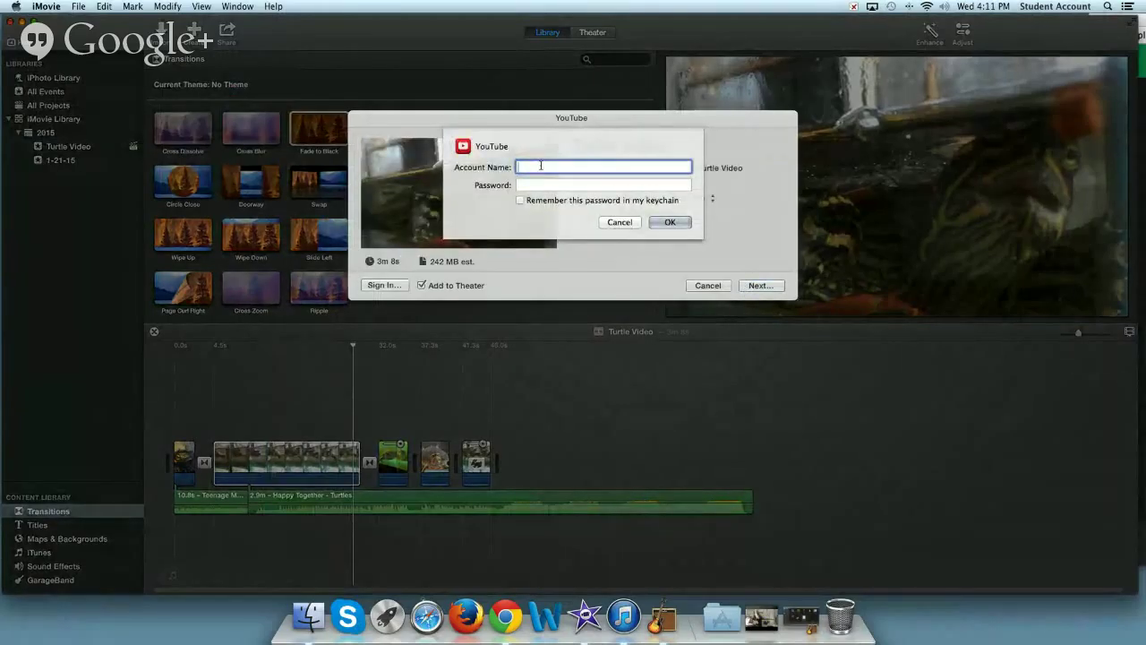
pyautogui.press('Tab')
pyautogui.write('•••••••••')
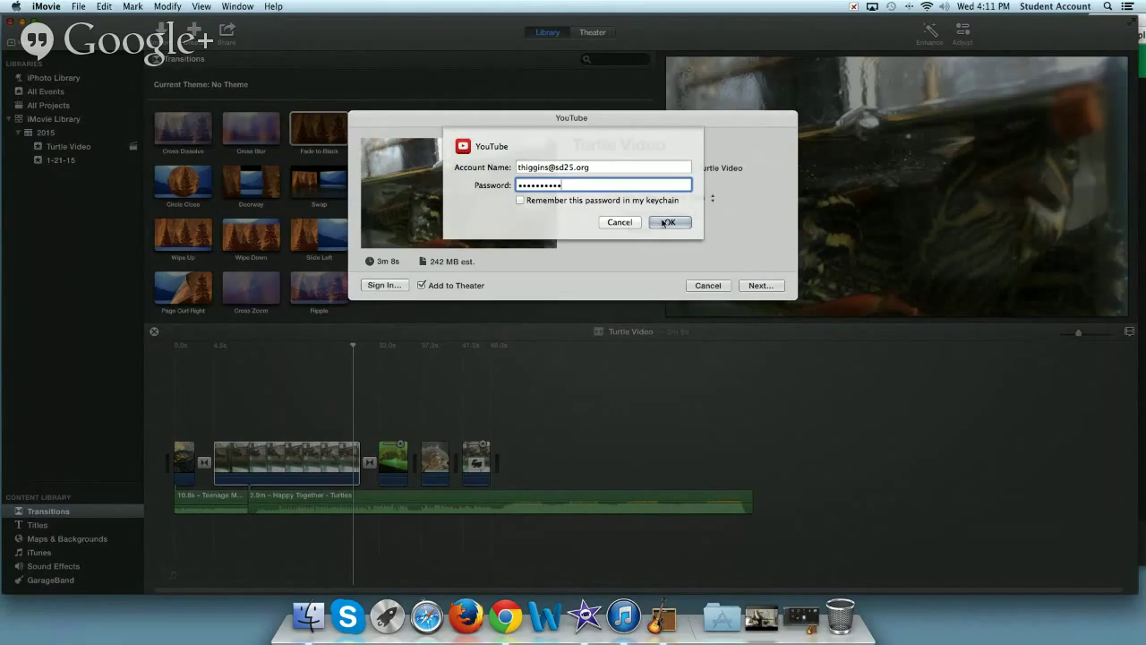
pyautogui.click(606, 225)
pyautogui.click(705, 284)
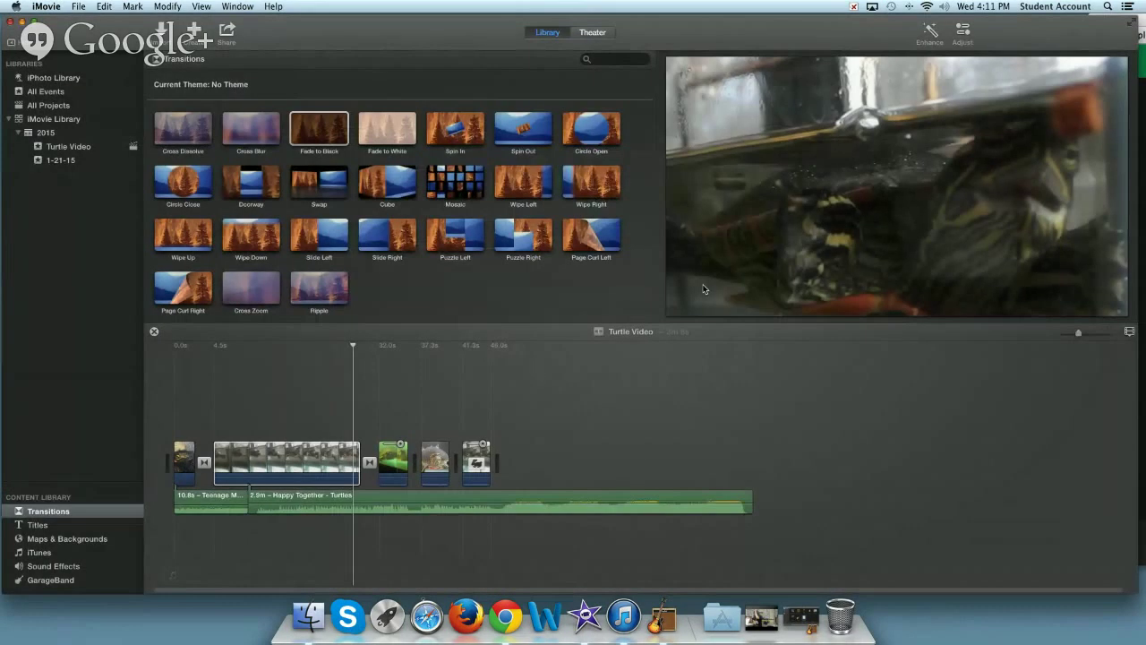
# - Export Turtle Video as a file saved to the Desktop, keeping both versions
pyautogui.click(227, 34)
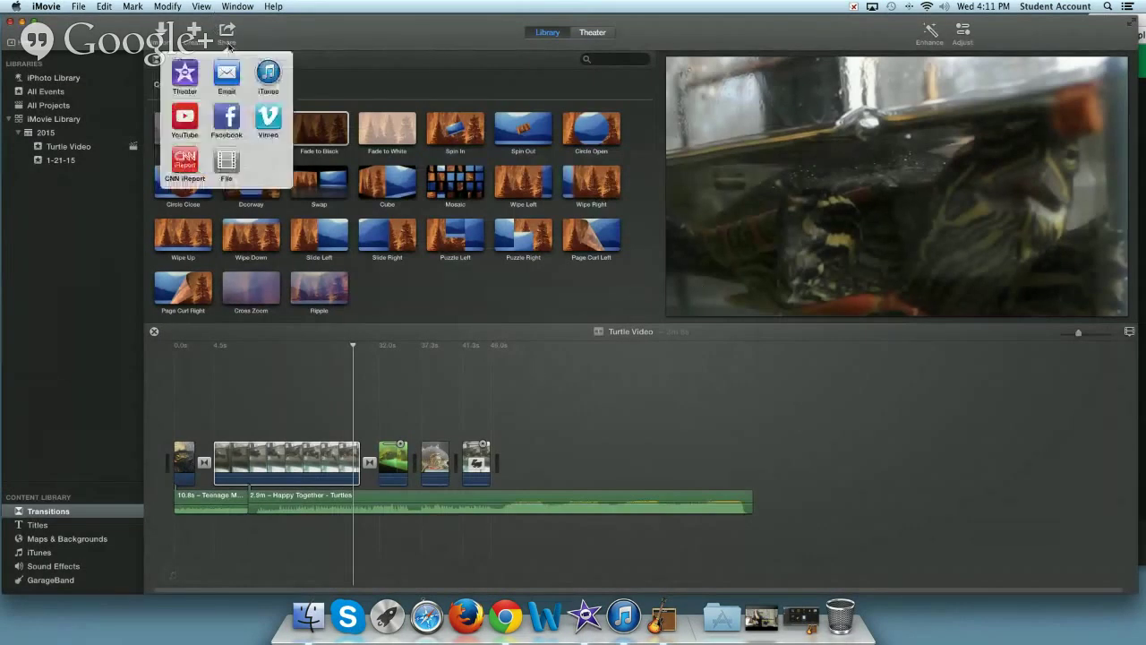
pyautogui.click(227, 161)
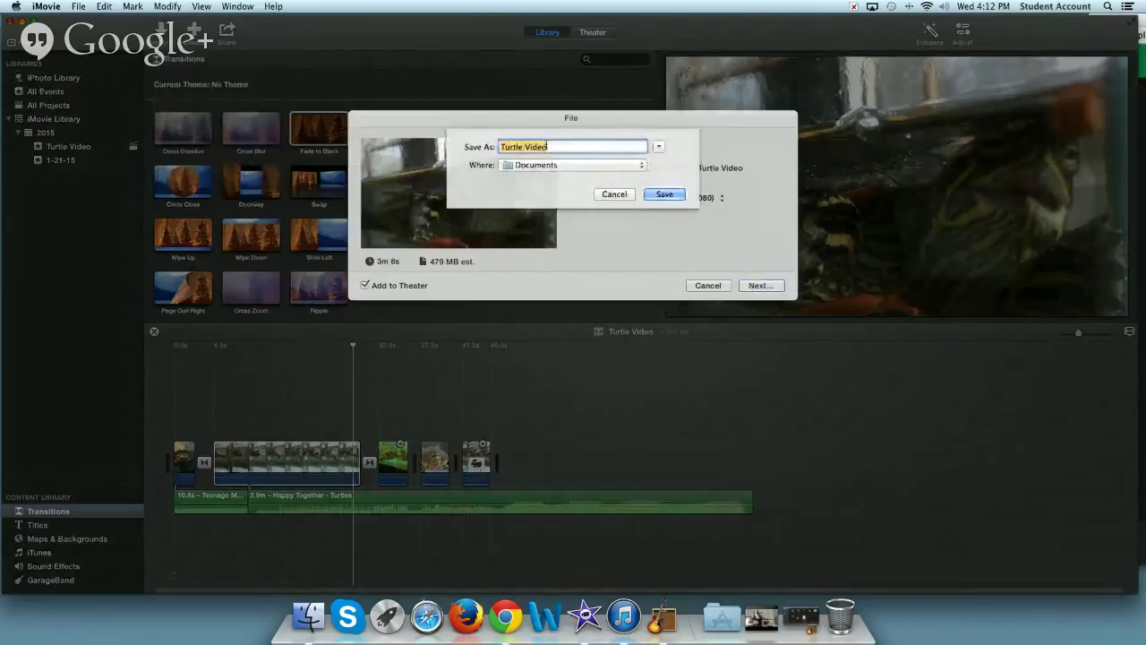
pyautogui.click(591, 166)
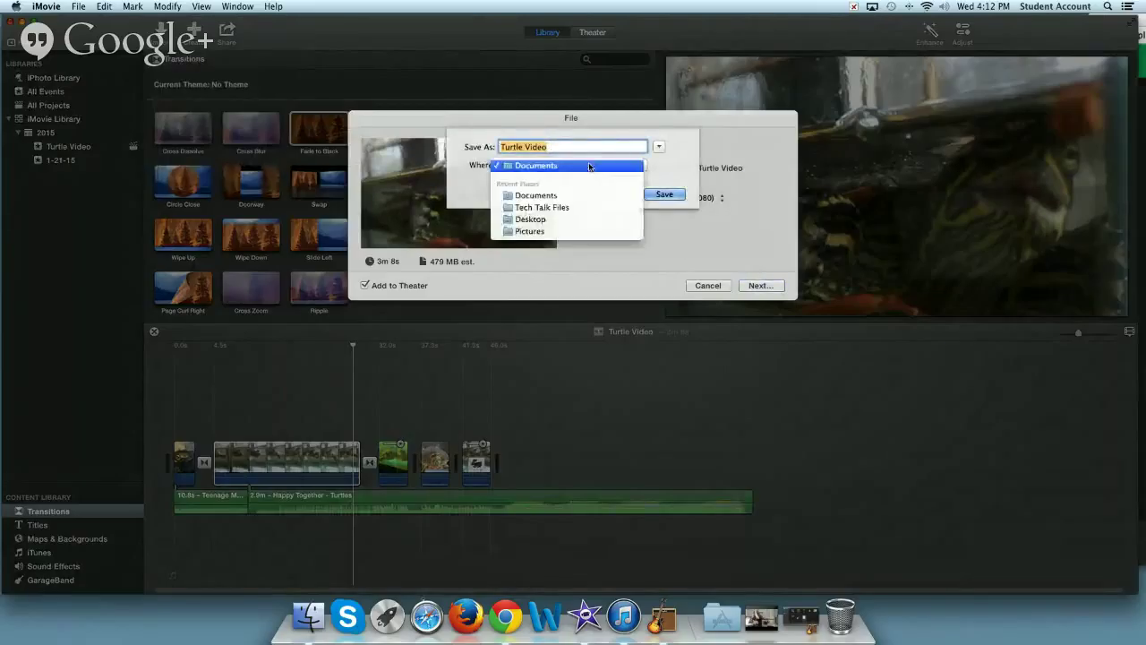
pyautogui.click(538, 213)
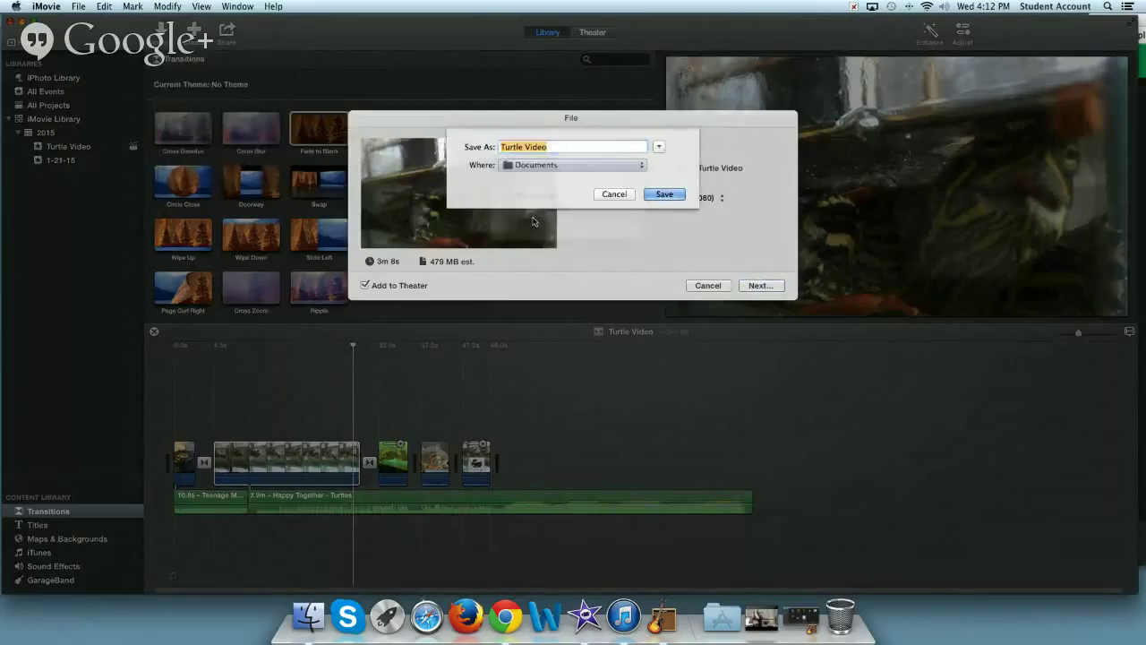
pyautogui.click(546, 165)
pyautogui.click(535, 202)
pyautogui.click(538, 165)
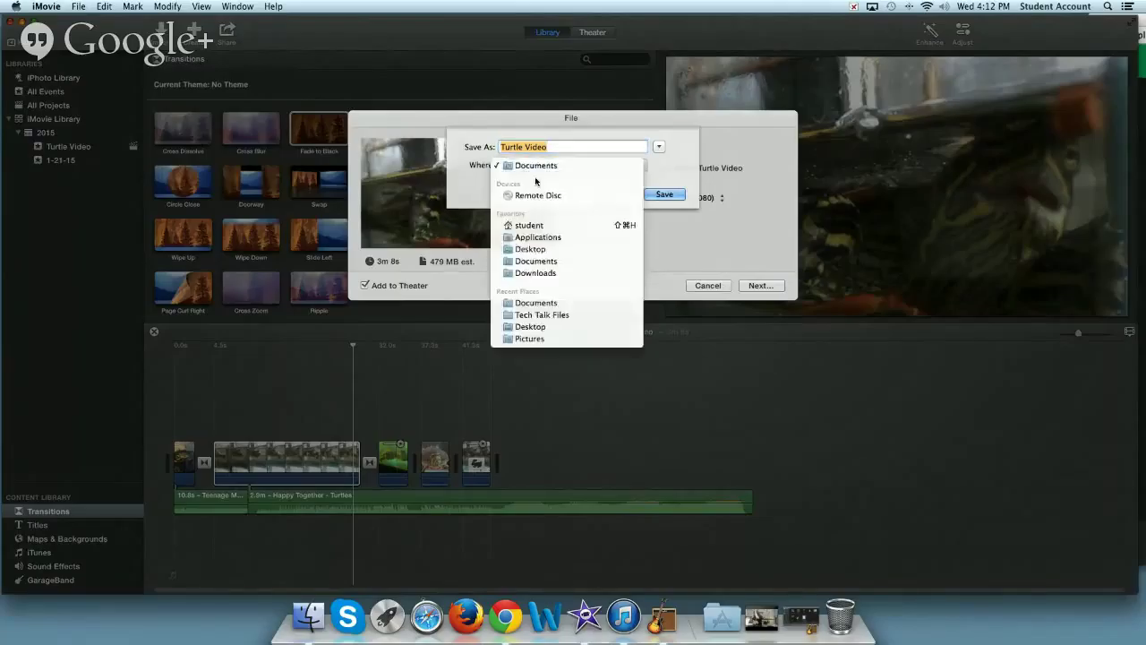
pyautogui.click(537, 245)
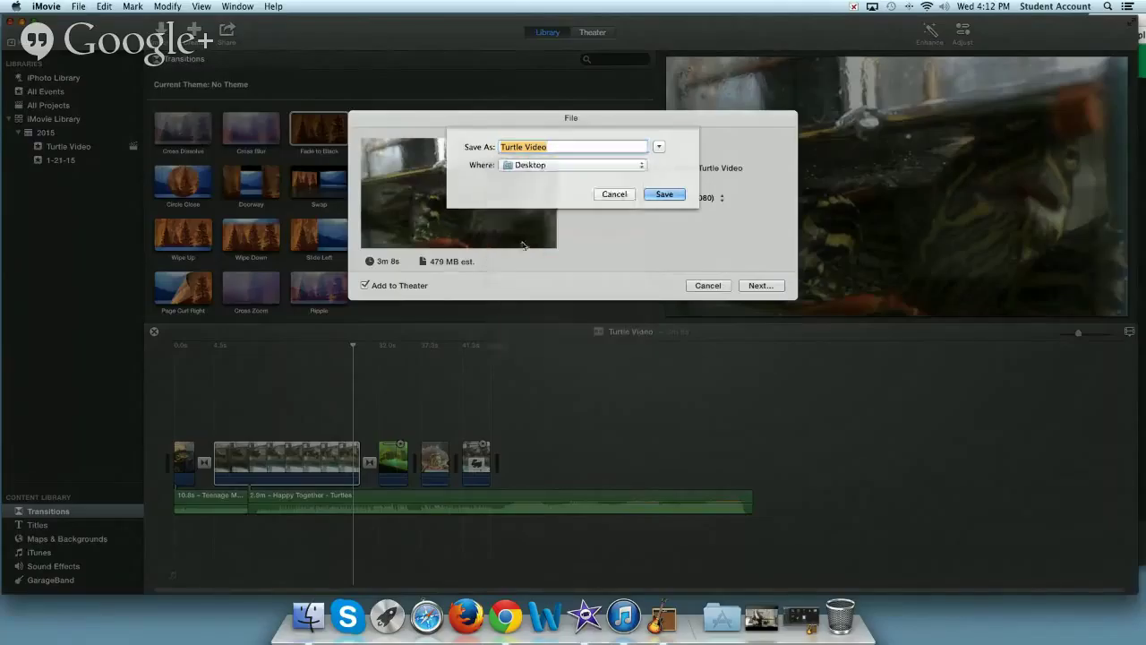
pyautogui.click(665, 194)
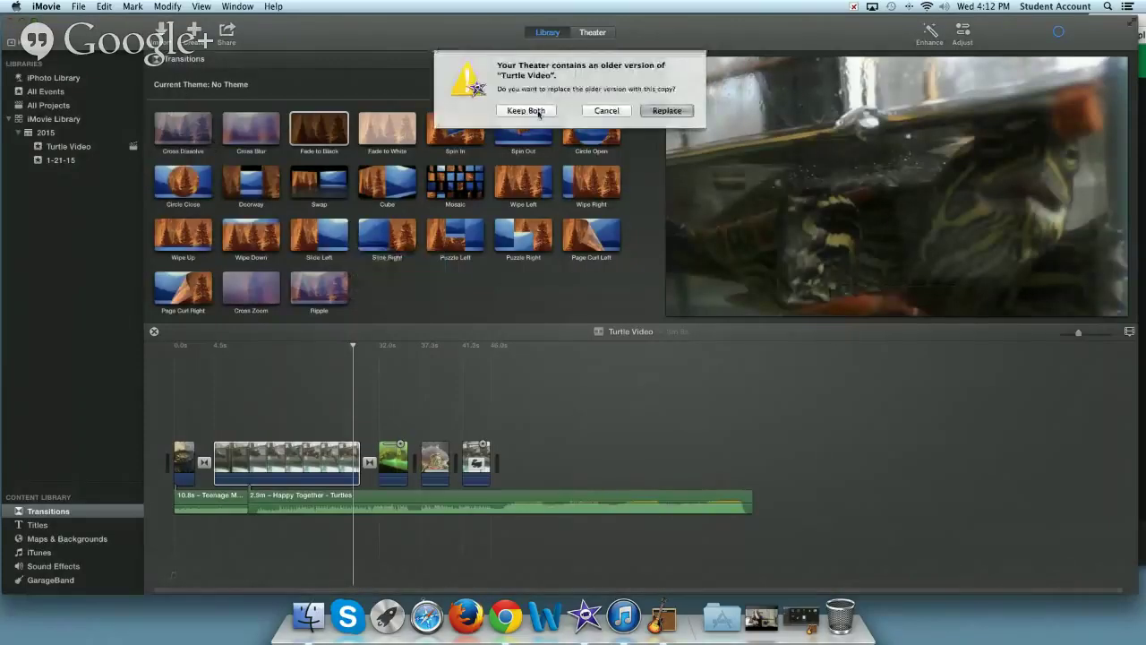
pyautogui.click(542, 111)
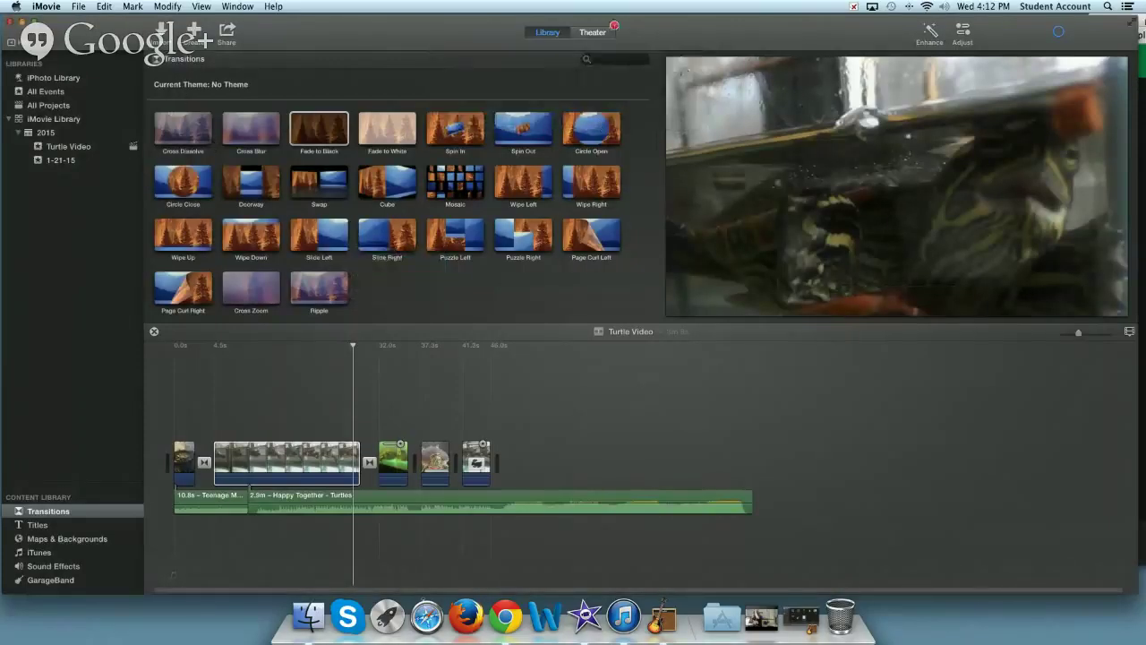